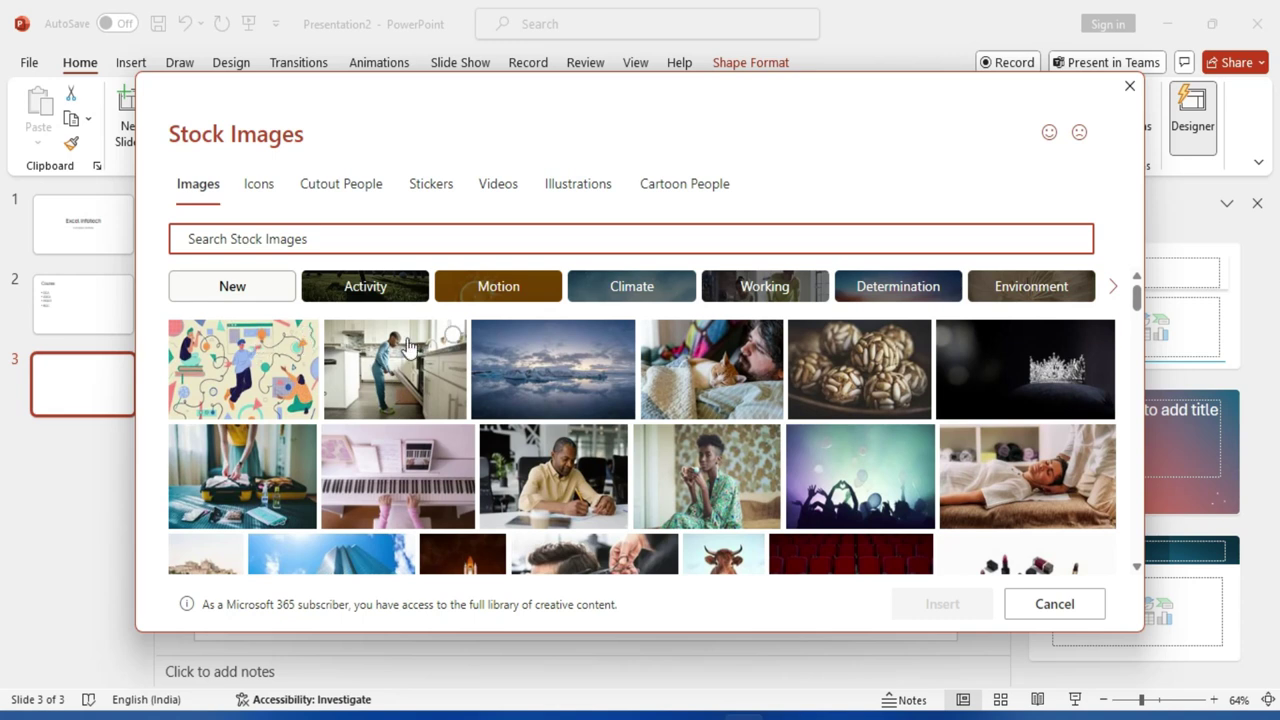
# Scroll through the stock Images collection, then browse the Icons collection.
pyautogui.scroll(-5, 805, 400)
pyautogui.scroll(5, 590, 450)
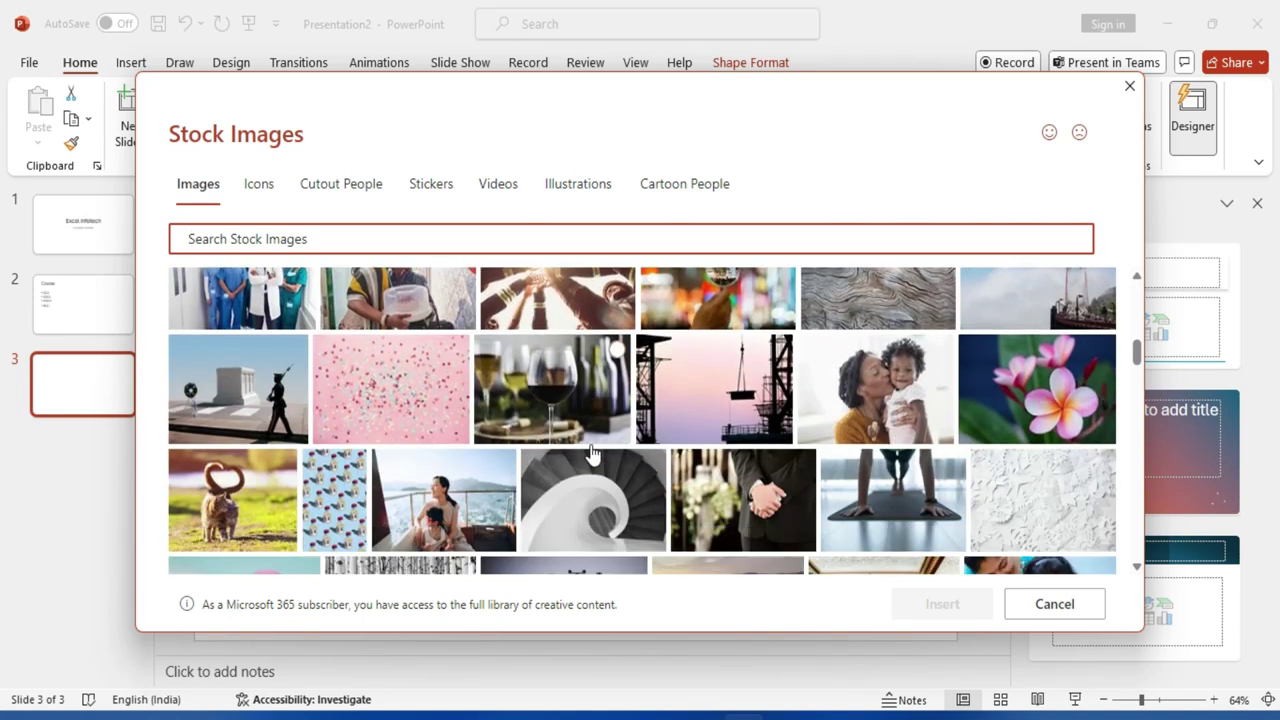
pyautogui.scroll(5, 590, 450)
pyautogui.click(203, 240)
pyautogui.click(252, 183)
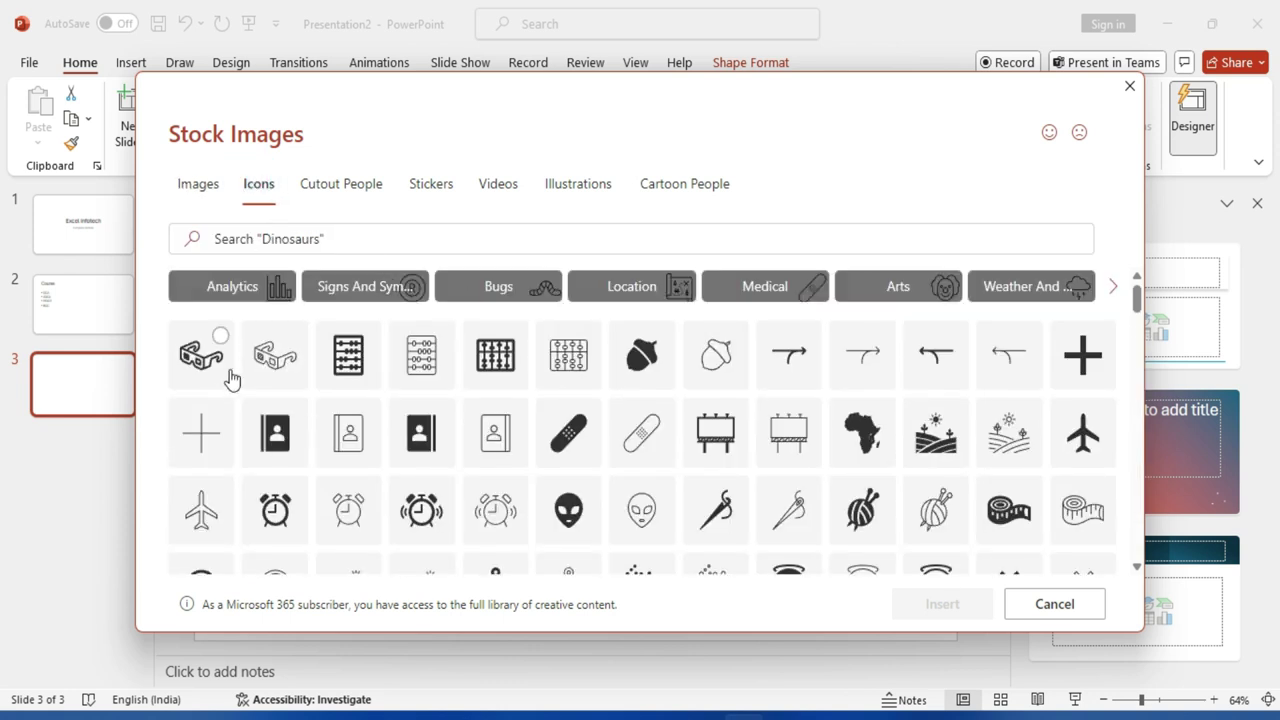
pyautogui.scroll(-5, 491, 465)
pyautogui.scroll(-5, 491, 465)
pyautogui.scroll(-5, 500, 466)
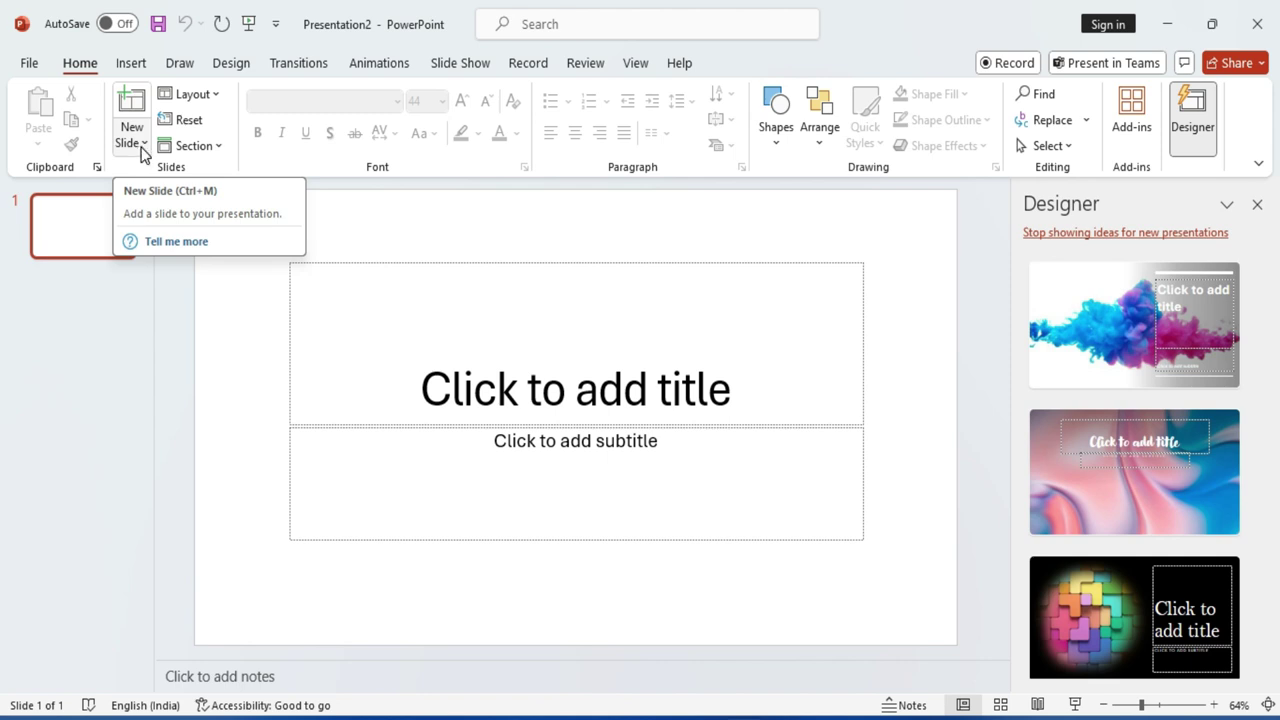
# Add a Title and Content slide 2, click into its title and body, then return to slide 1.
pyautogui.click(142, 148)
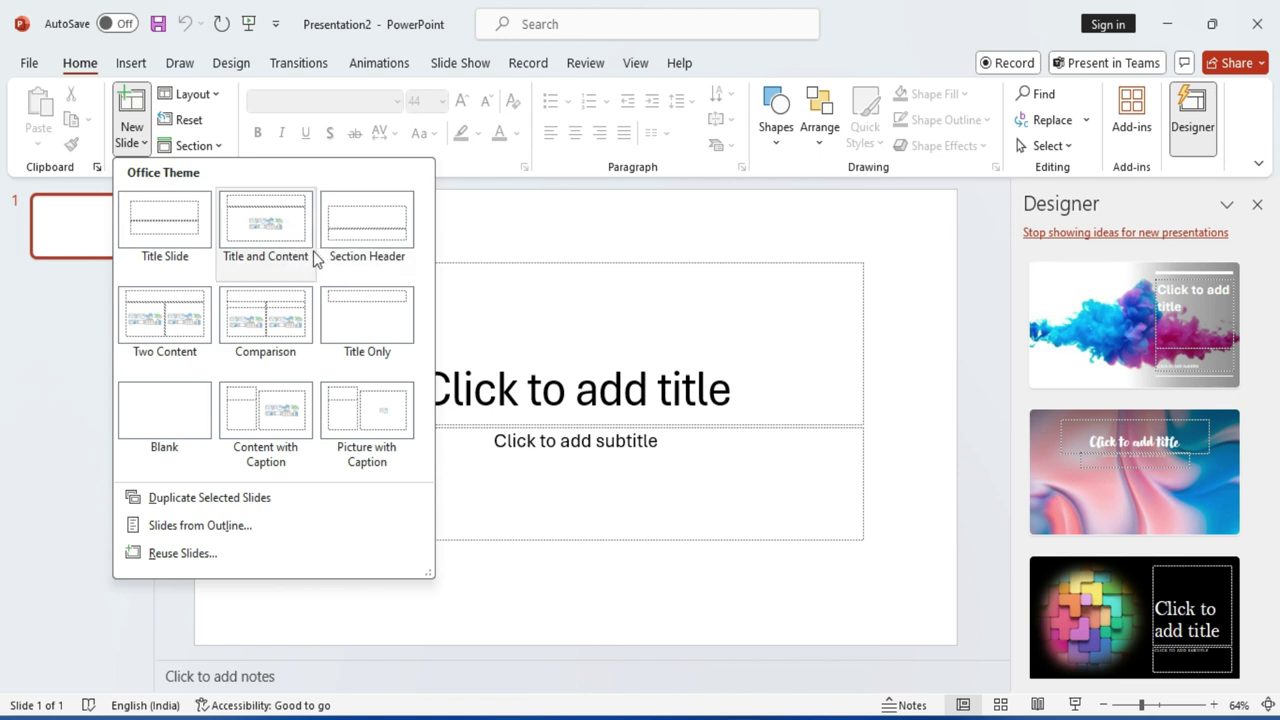
pyautogui.click(272, 230)
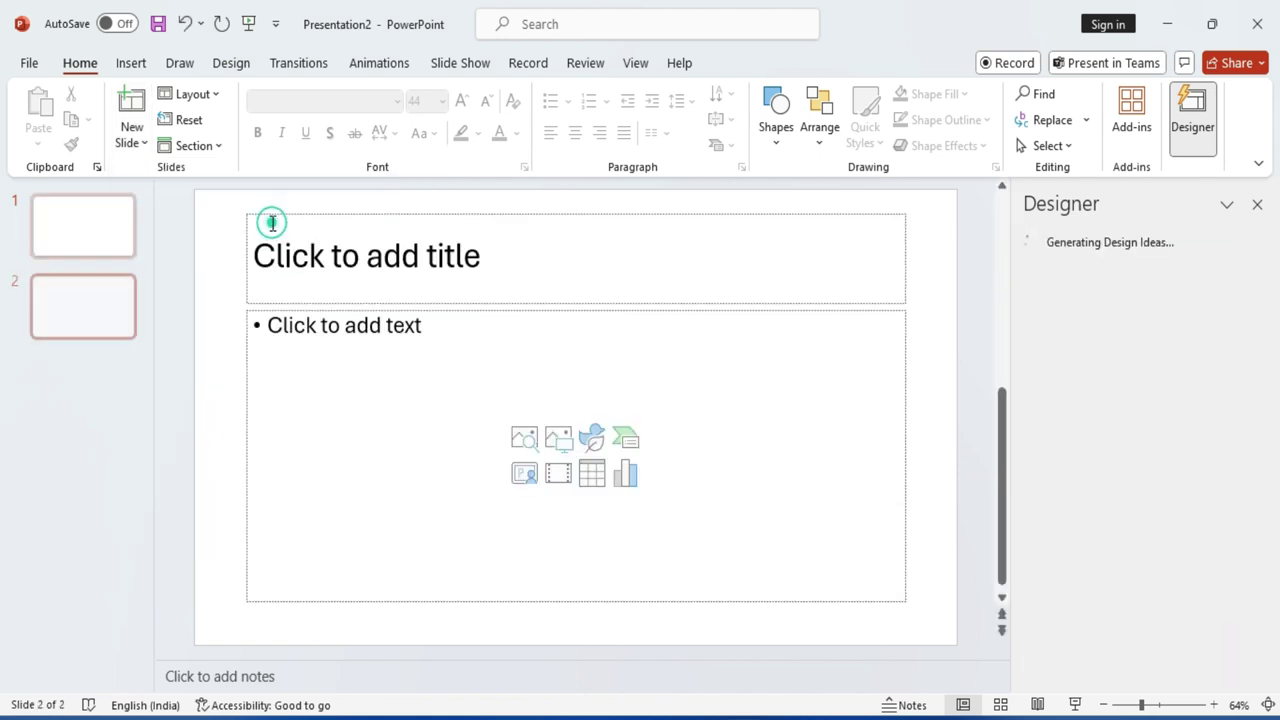
pyautogui.click(315, 270)
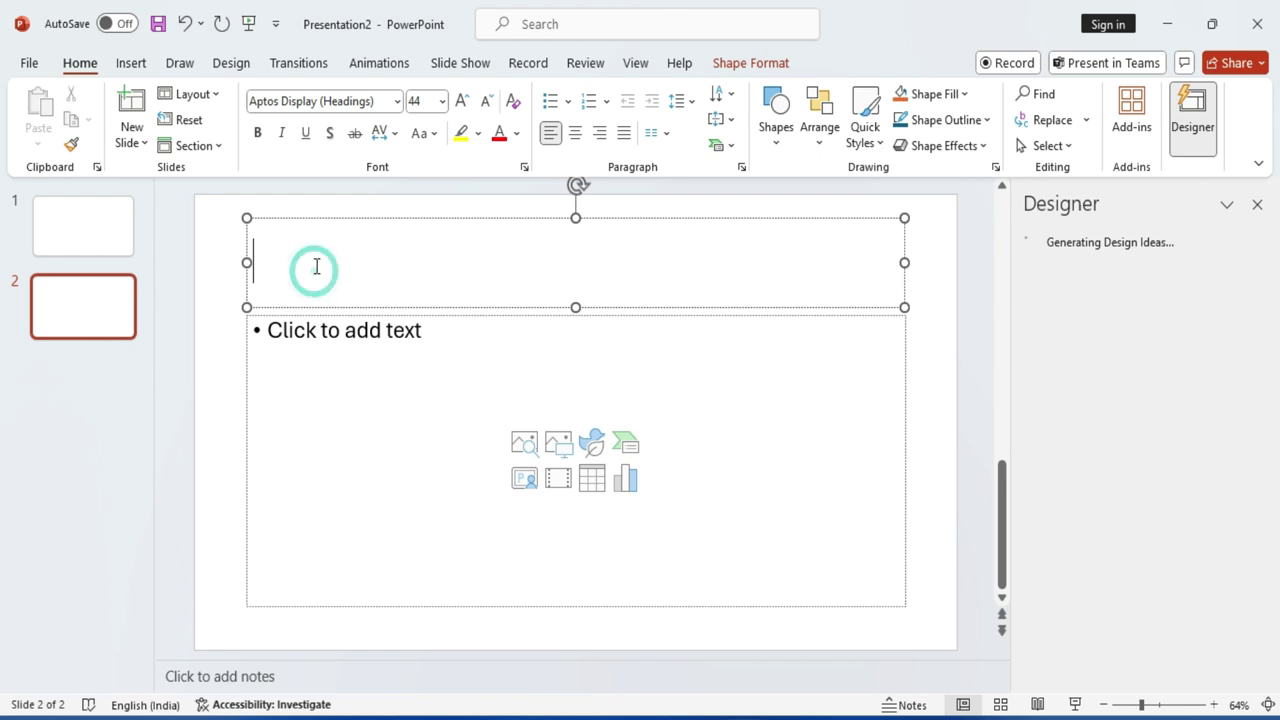
pyautogui.click(322, 330)
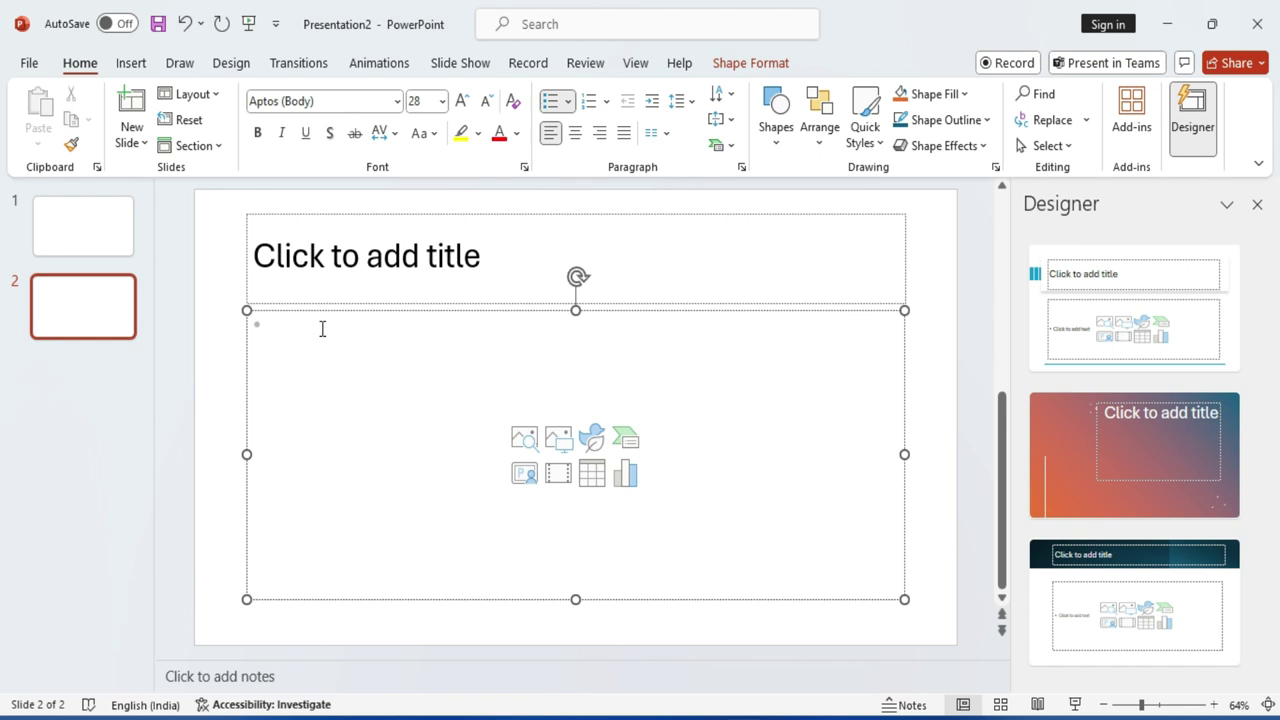
pyautogui.click(106, 222)
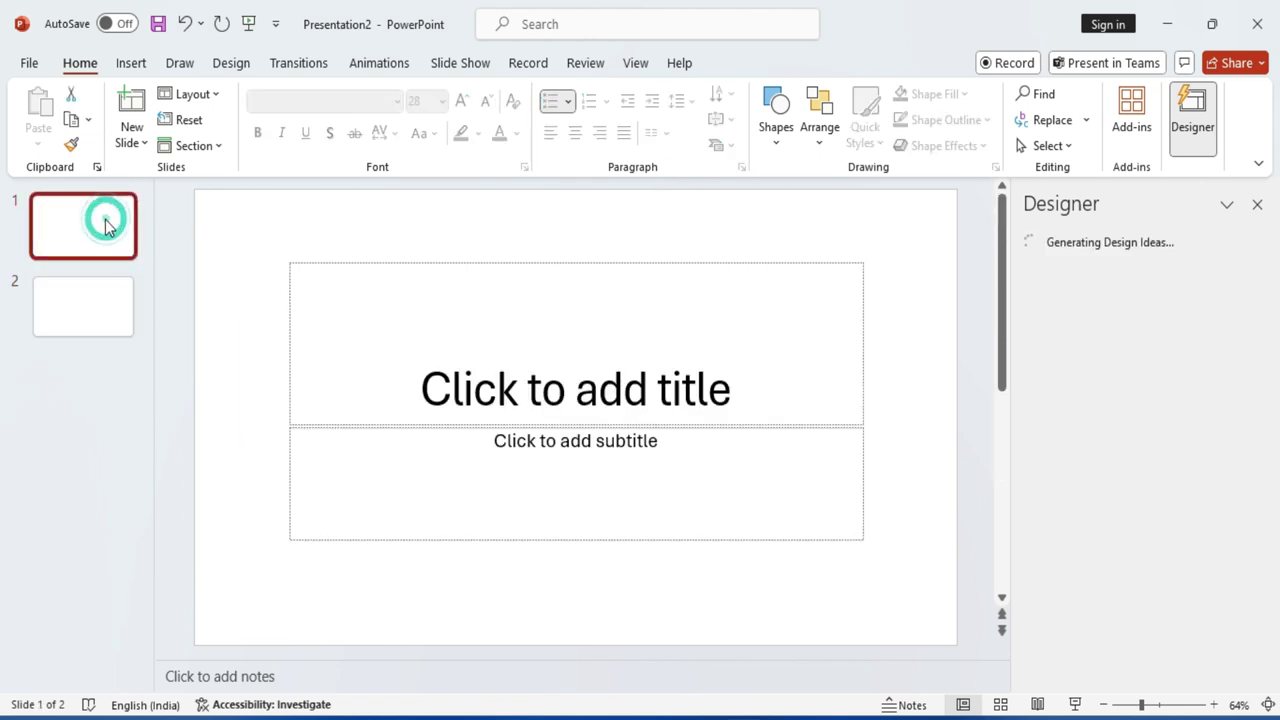
# Title slide 1 'Excel Infotech' with the subtitle 'Computer Institute', then go to slide 2.
pyautogui.click(556, 382)
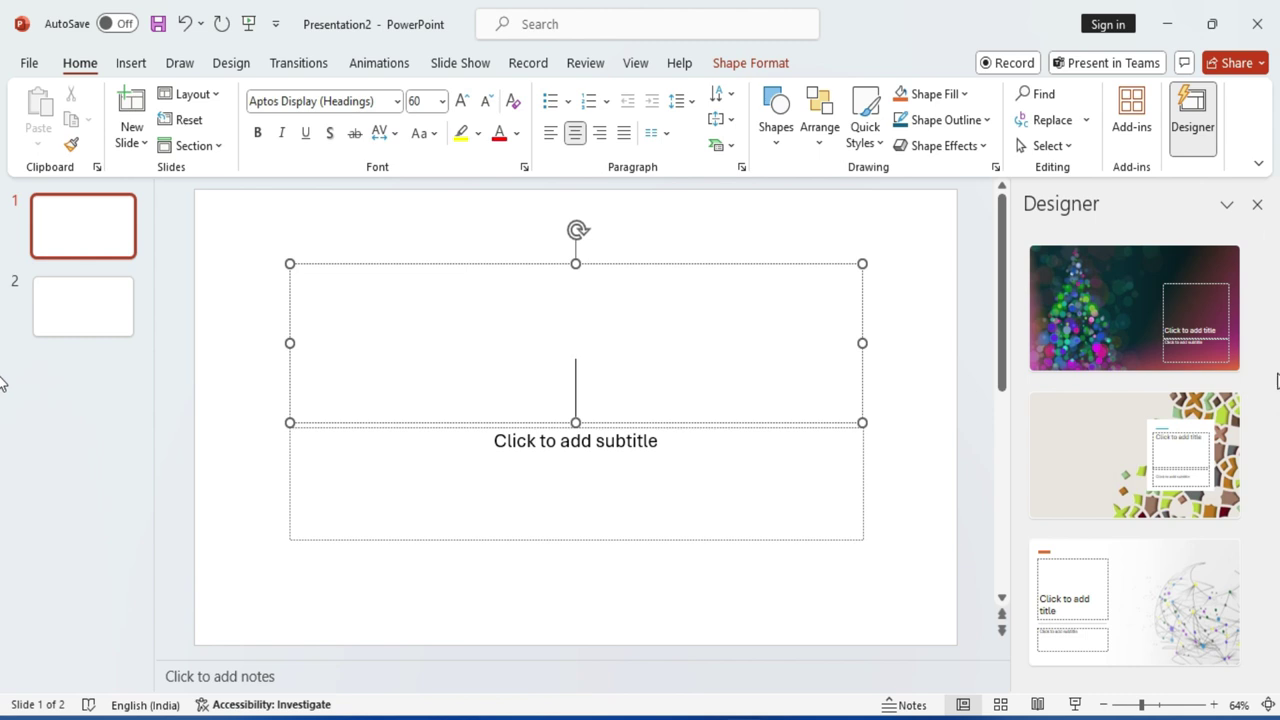
pyautogui.write('Excel ')
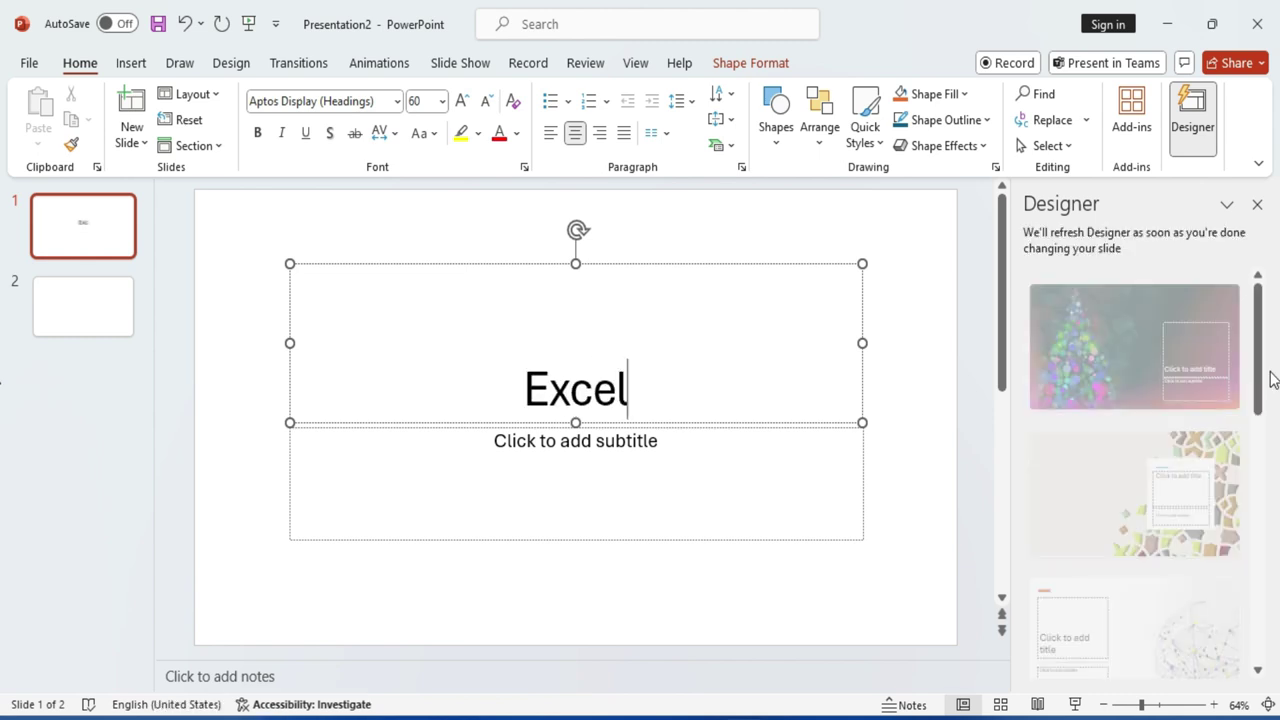
pyautogui.write('Infotech')
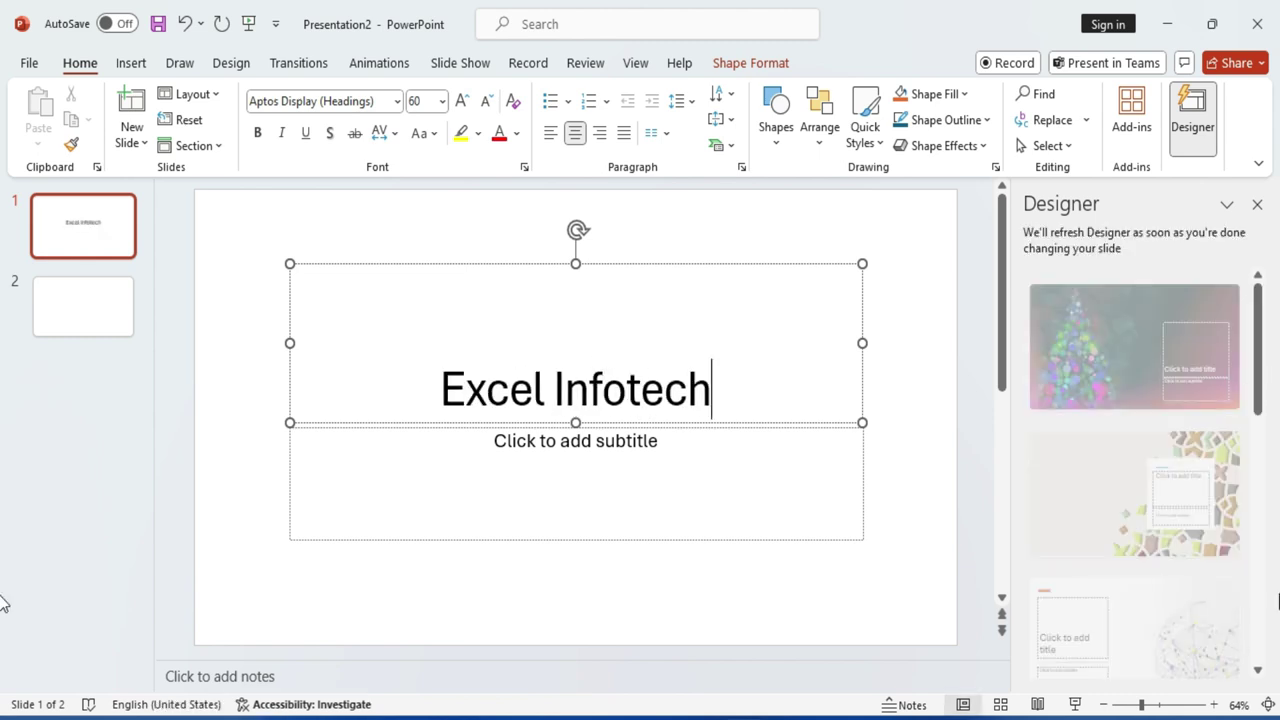
pyautogui.click(603, 453)
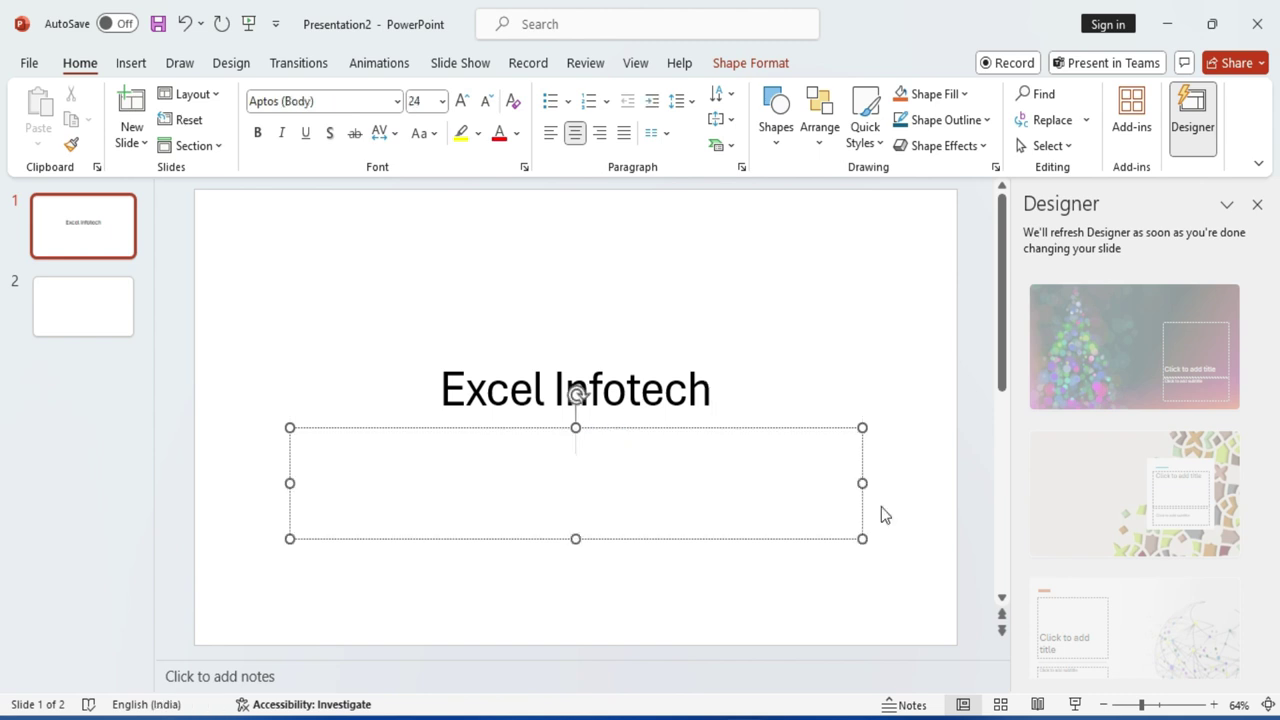
pyautogui.write('Computer Institute')
pyautogui.click(52, 312)
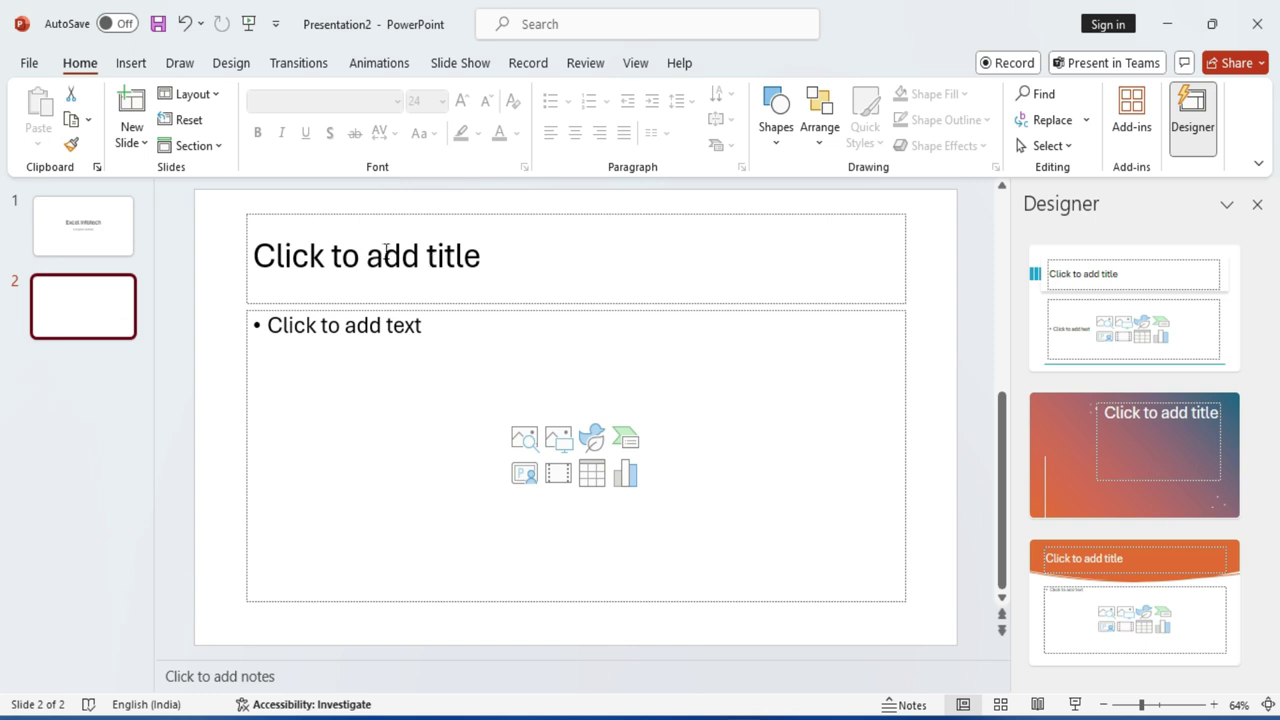
# Give slide 2 the title 'Course' with bullets DCA, ADCA, MDCIT and BCC.
pyautogui.click(384, 251)
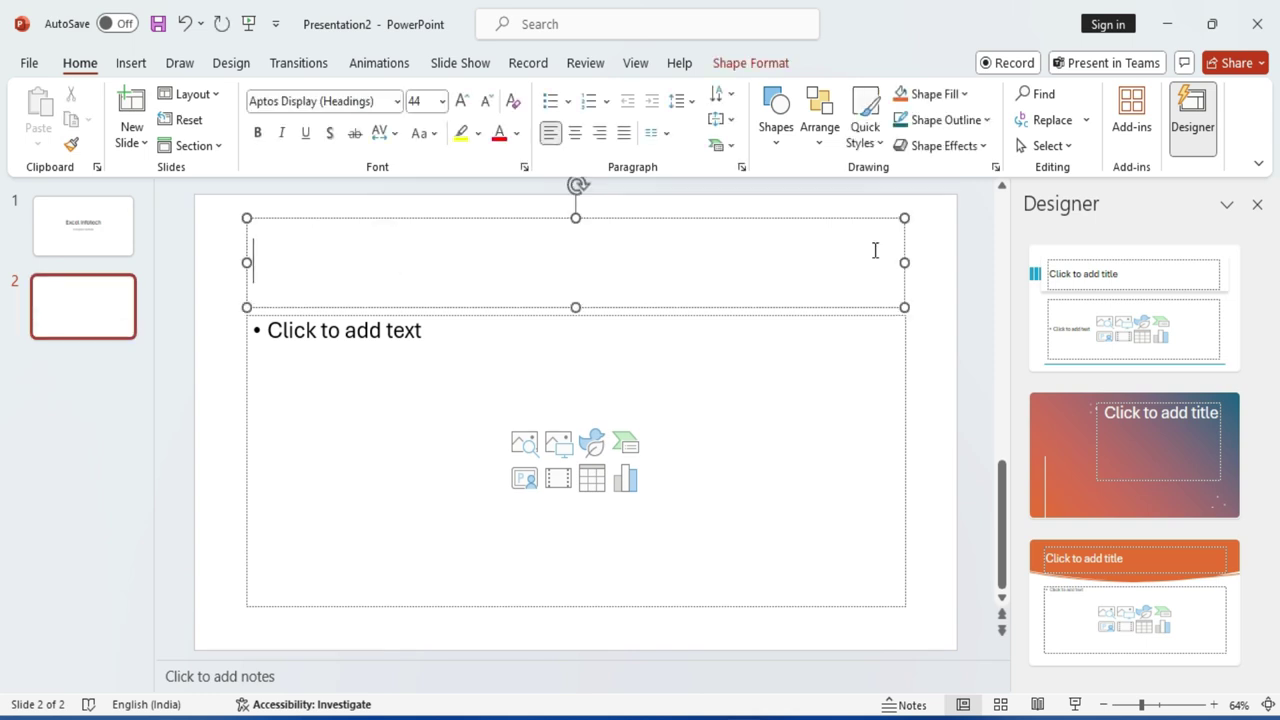
pyautogui.write('Course')
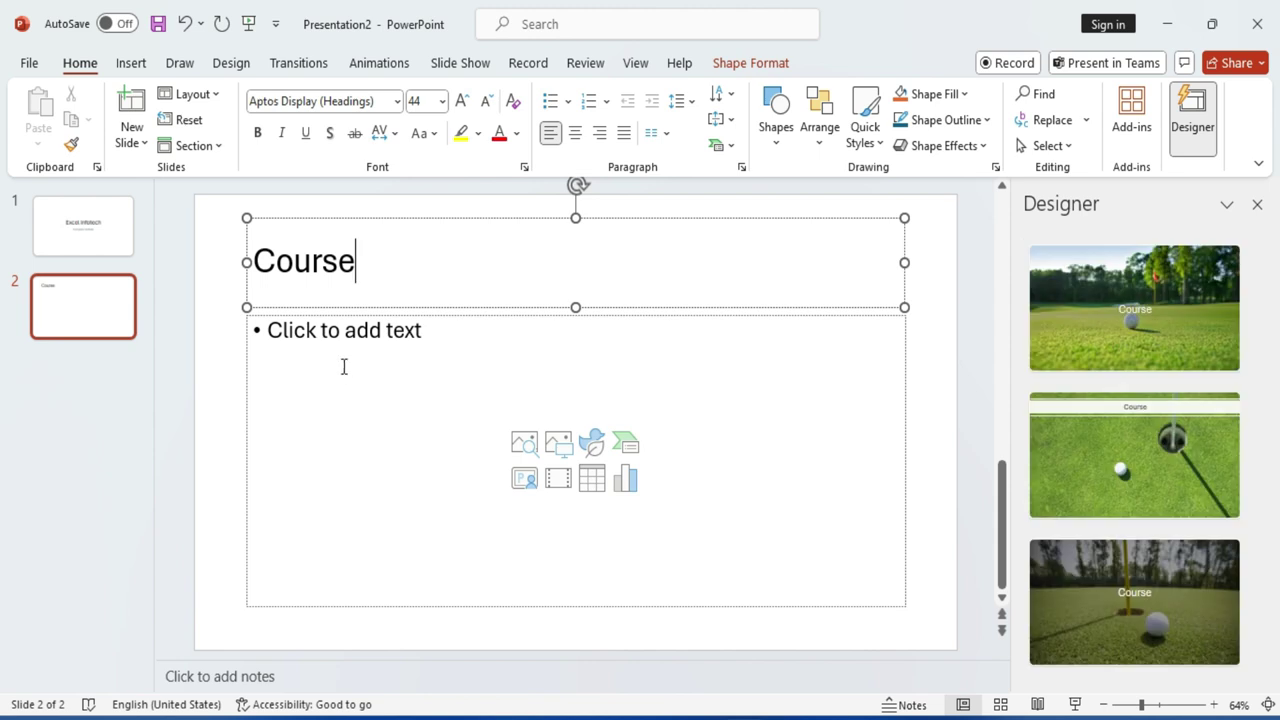
pyautogui.click(424, 336)
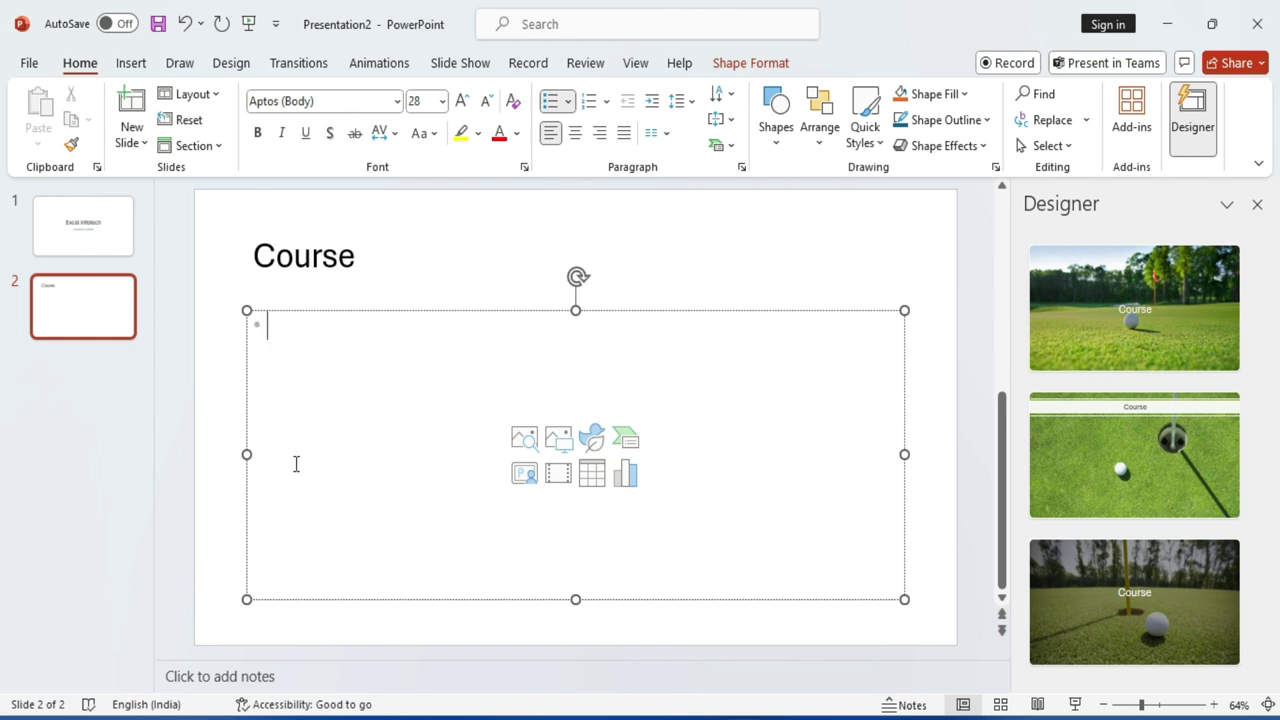
pyautogui.write('DCA')
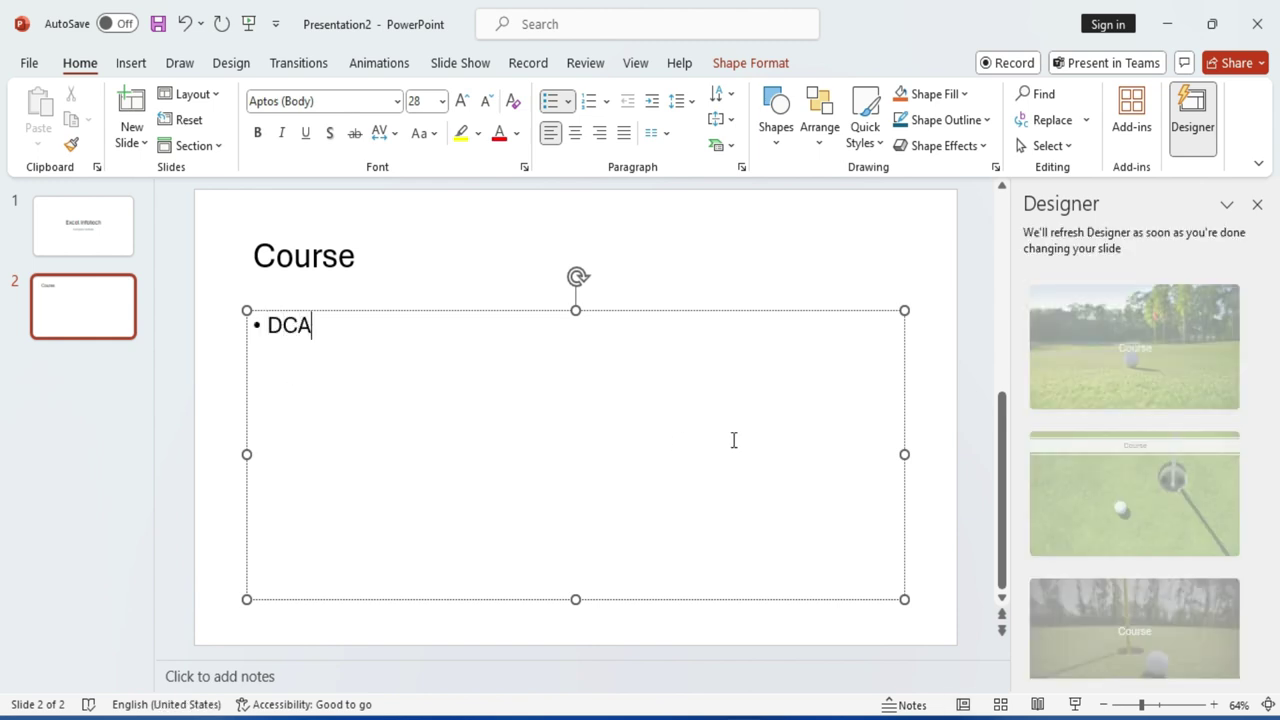
pyautogui.press('Return')
pyautogui.write('ADCA')
pyautogui.press('Return')
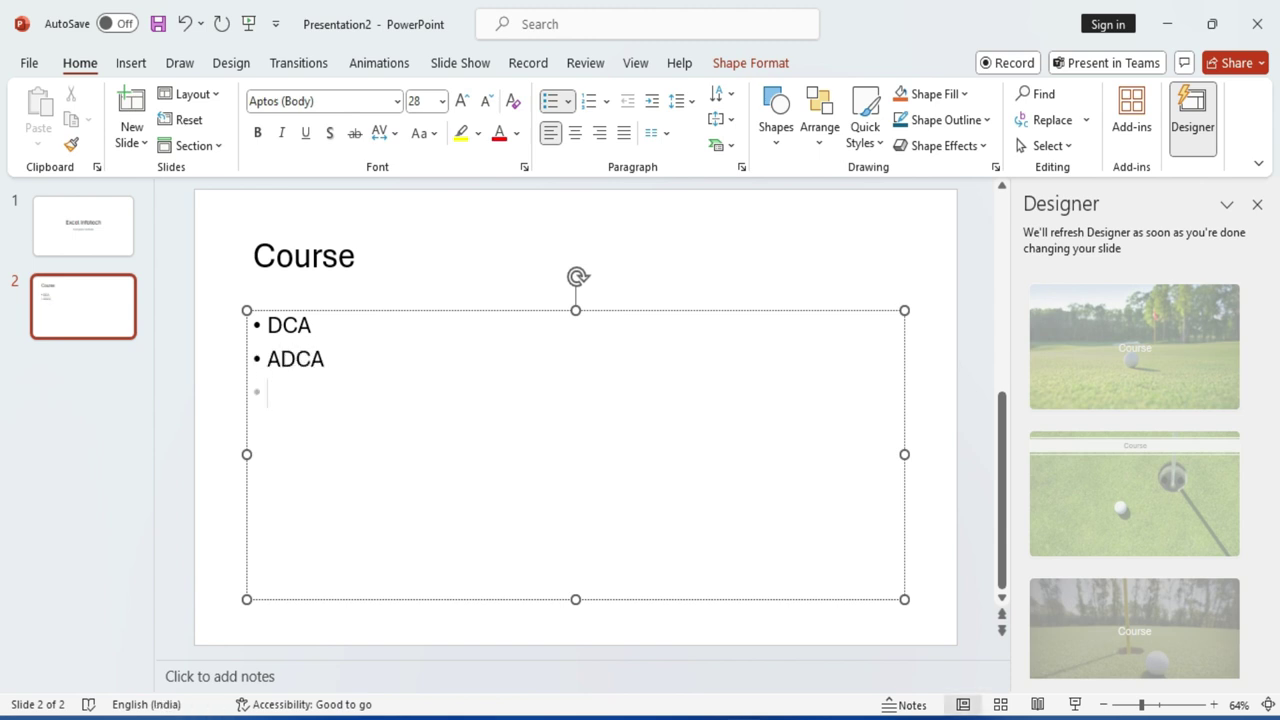
pyautogui.write('MDCIT')
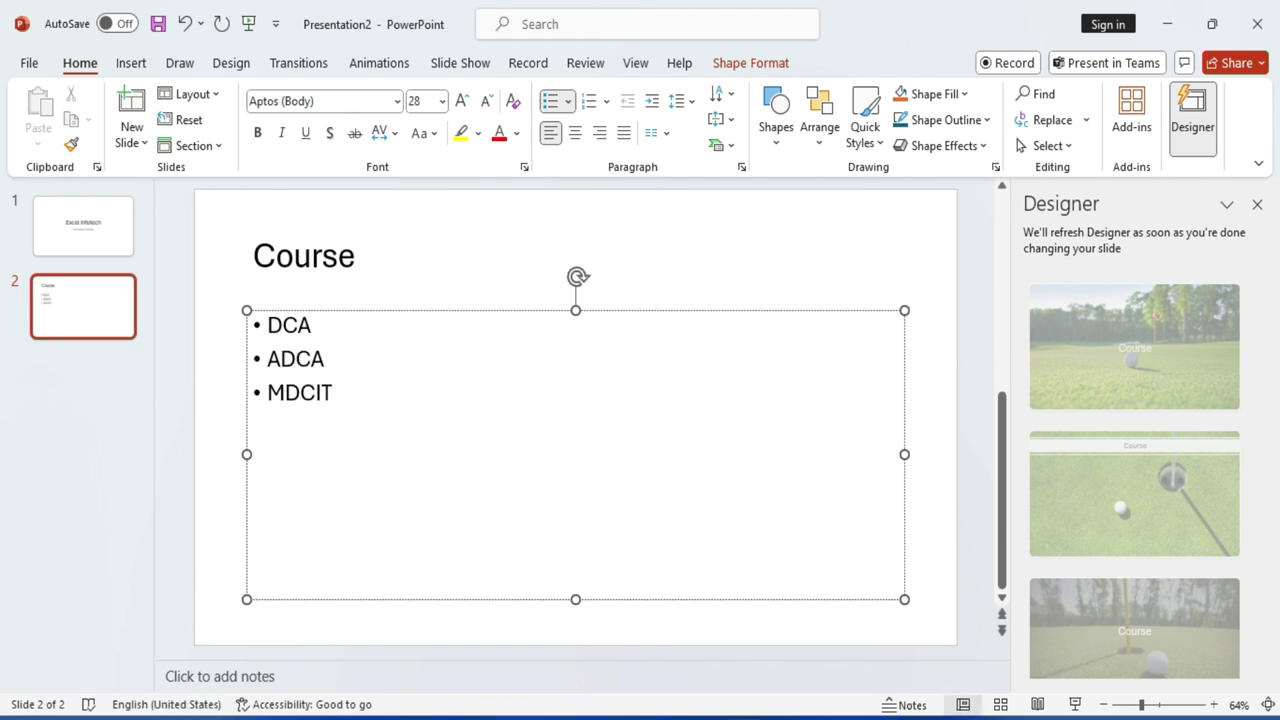
pyautogui.press('Return')
pyautogui.write('CC')
# Add a Title and Content slide 3 and browse the stock Images and Icons for it.
pyautogui.click(132, 142)
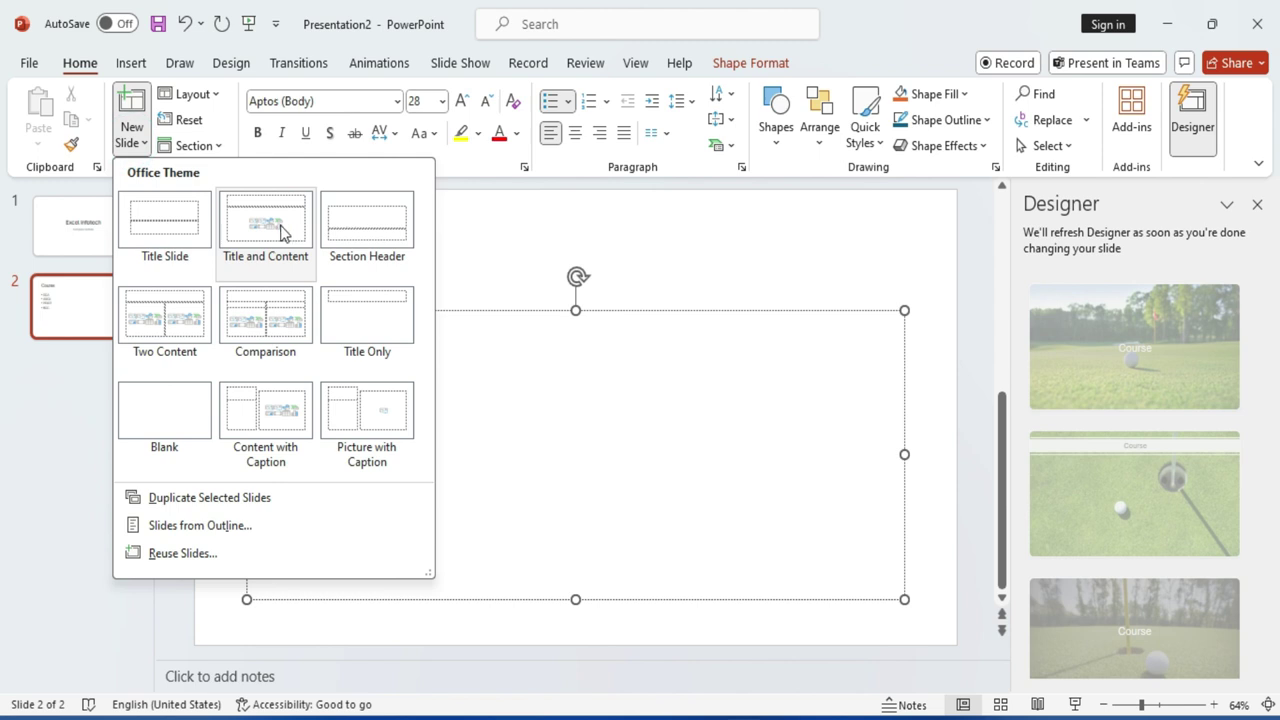
pyautogui.click(281, 232)
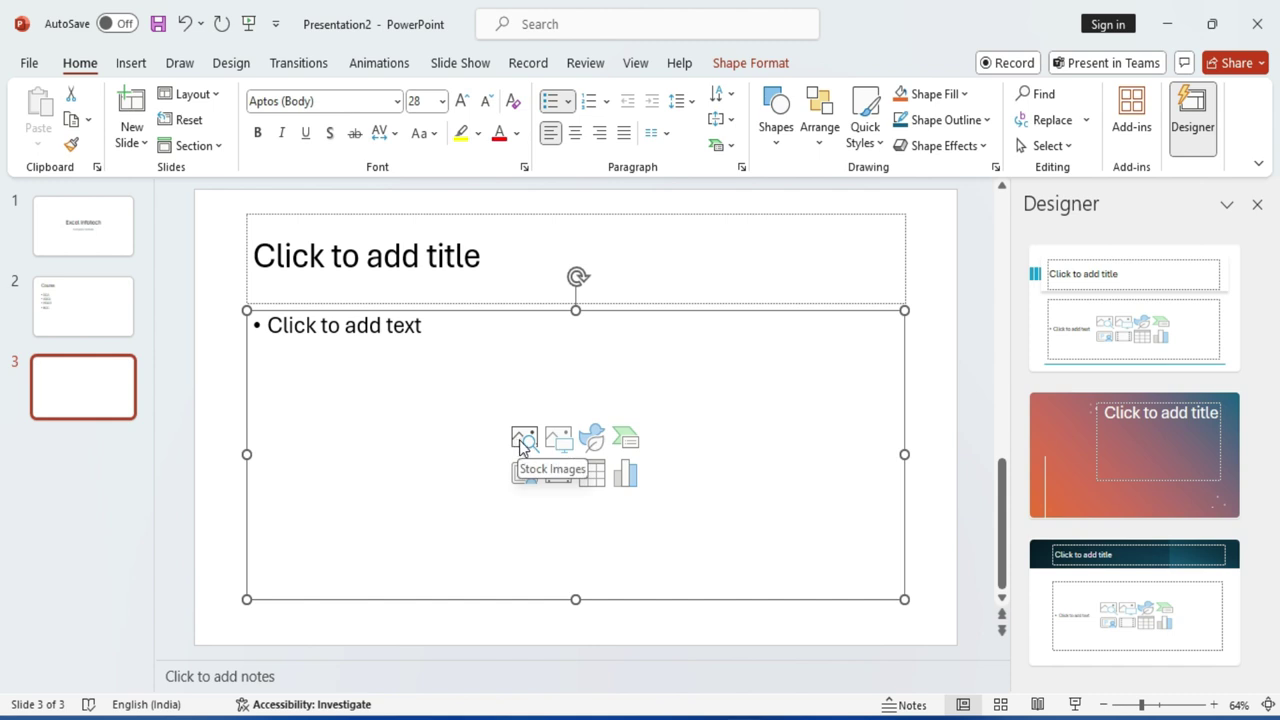
pyautogui.click(521, 440)
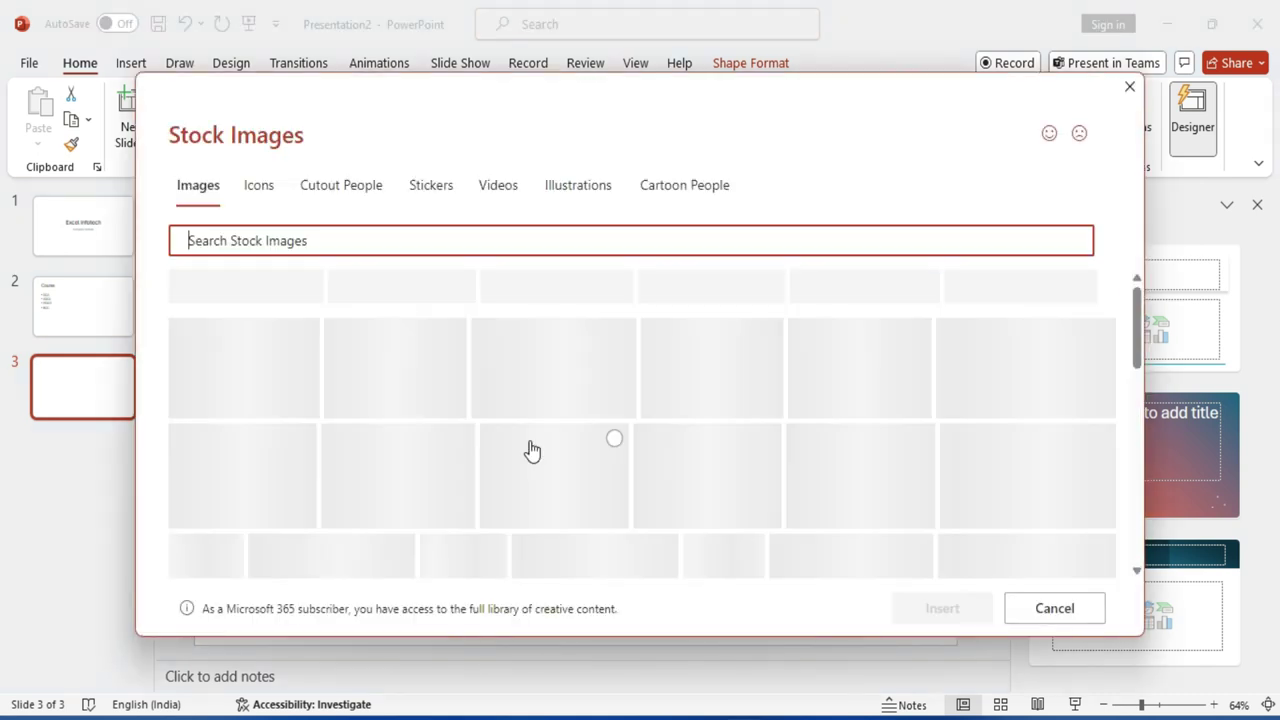
pyautogui.scroll(-3, 800, 405)
pyautogui.scroll(-2, 790, 410)
pyautogui.scroll(-3, 790, 410)
pyautogui.scroll(-1, 593, 455)
pyautogui.scroll(8, 593, 455)
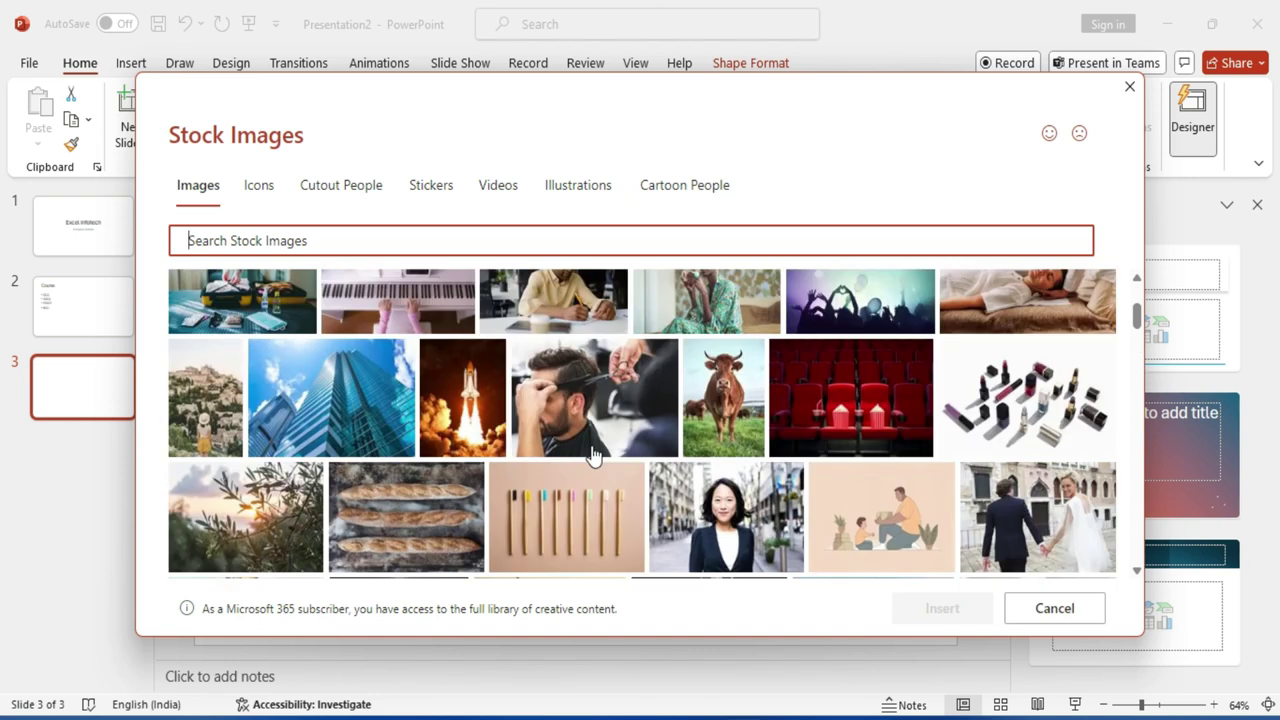
pyautogui.click(203, 241)
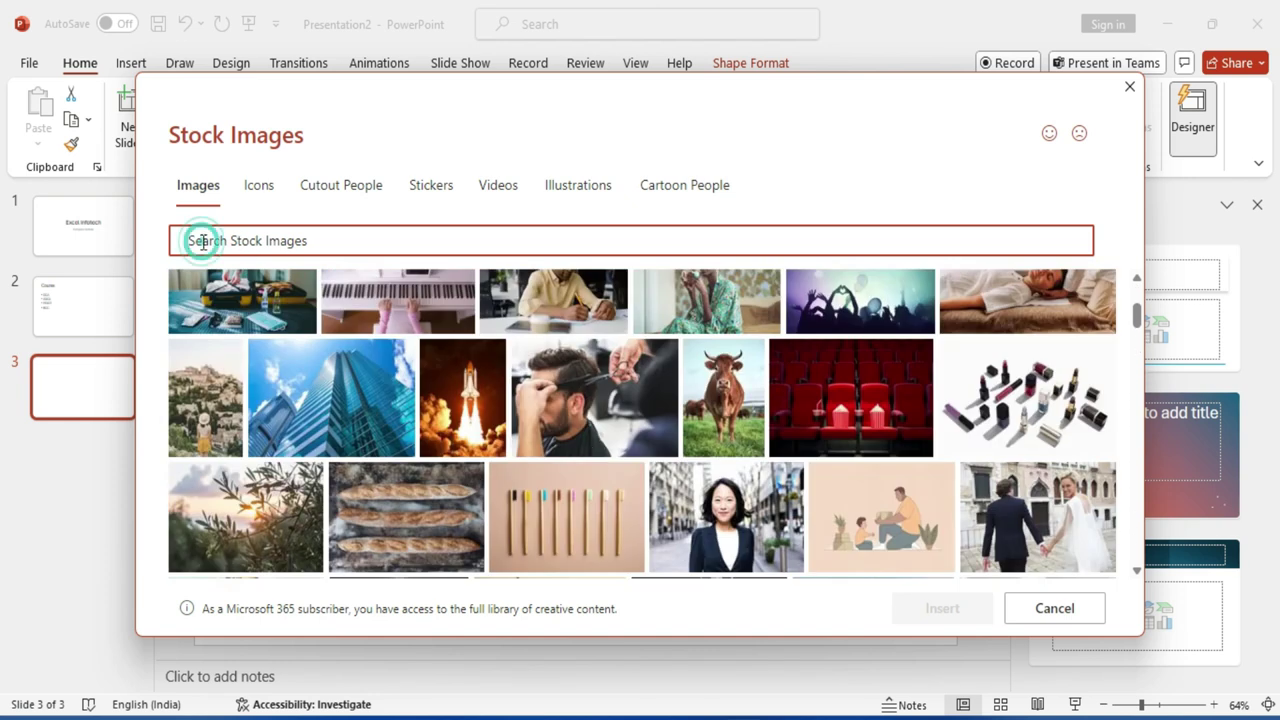
pyautogui.click(253, 185)
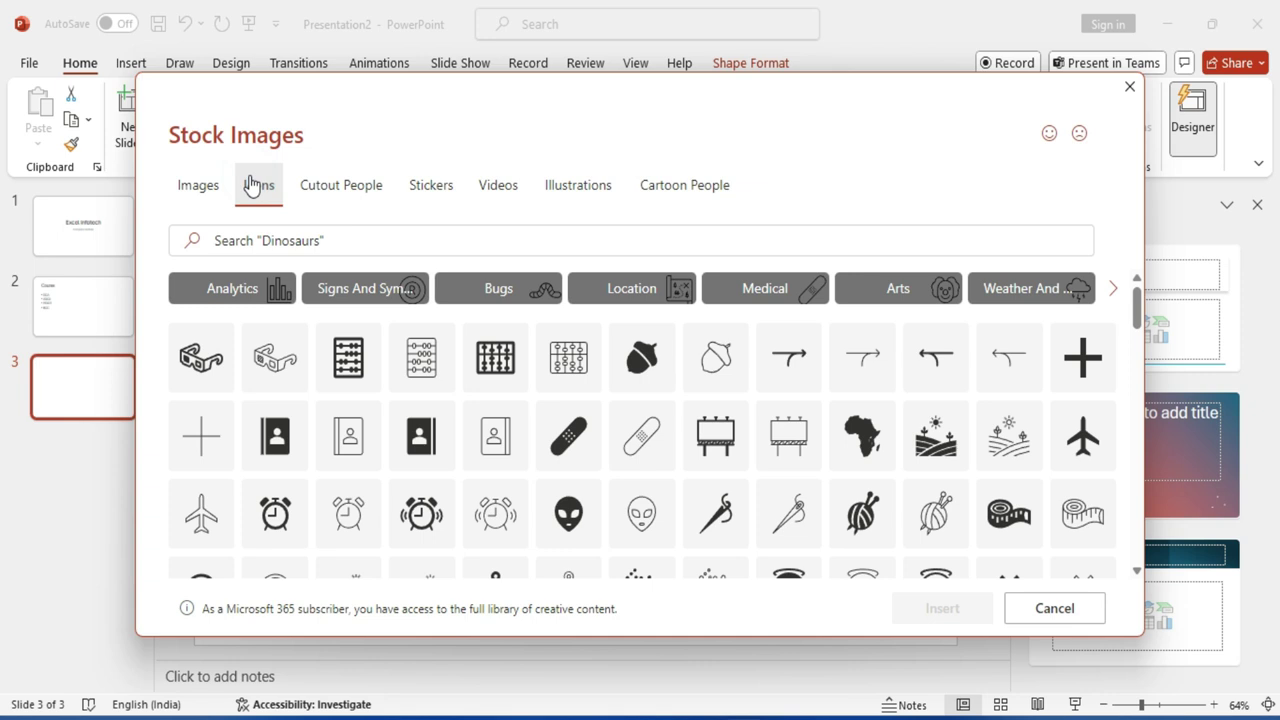
pyautogui.scroll(-5, 488, 467)
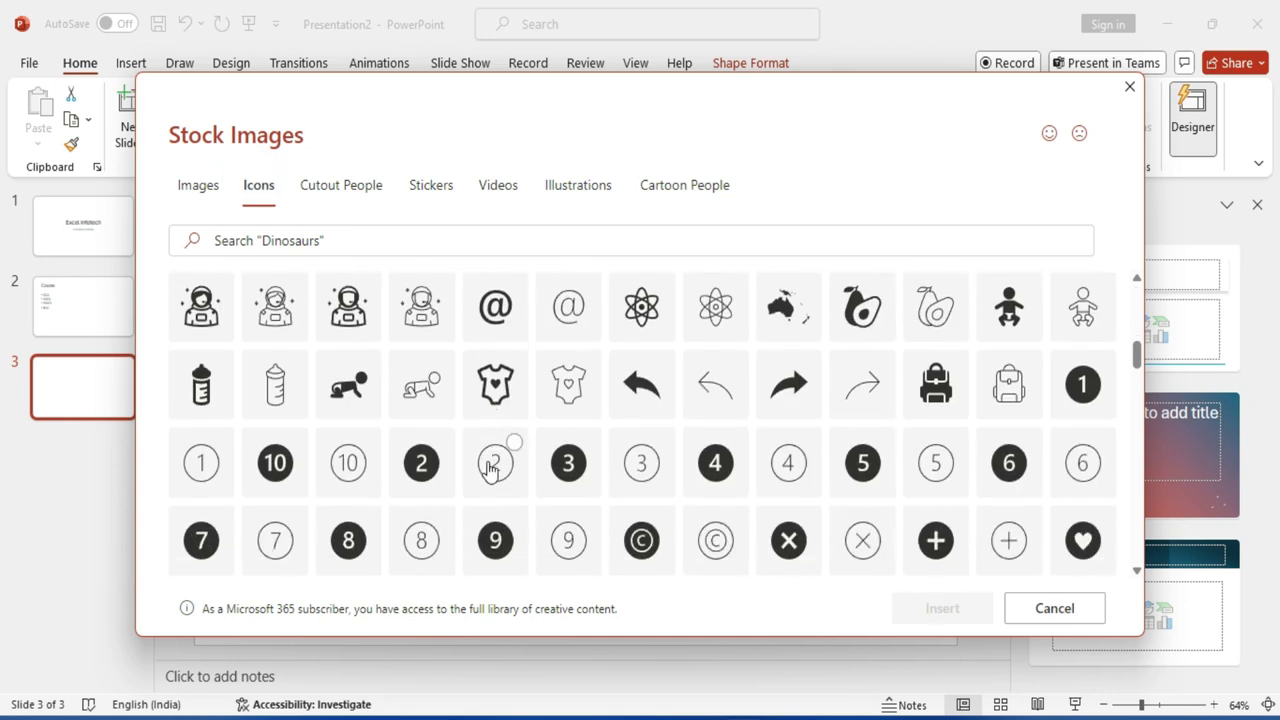
pyautogui.scroll(5, 490, 470)
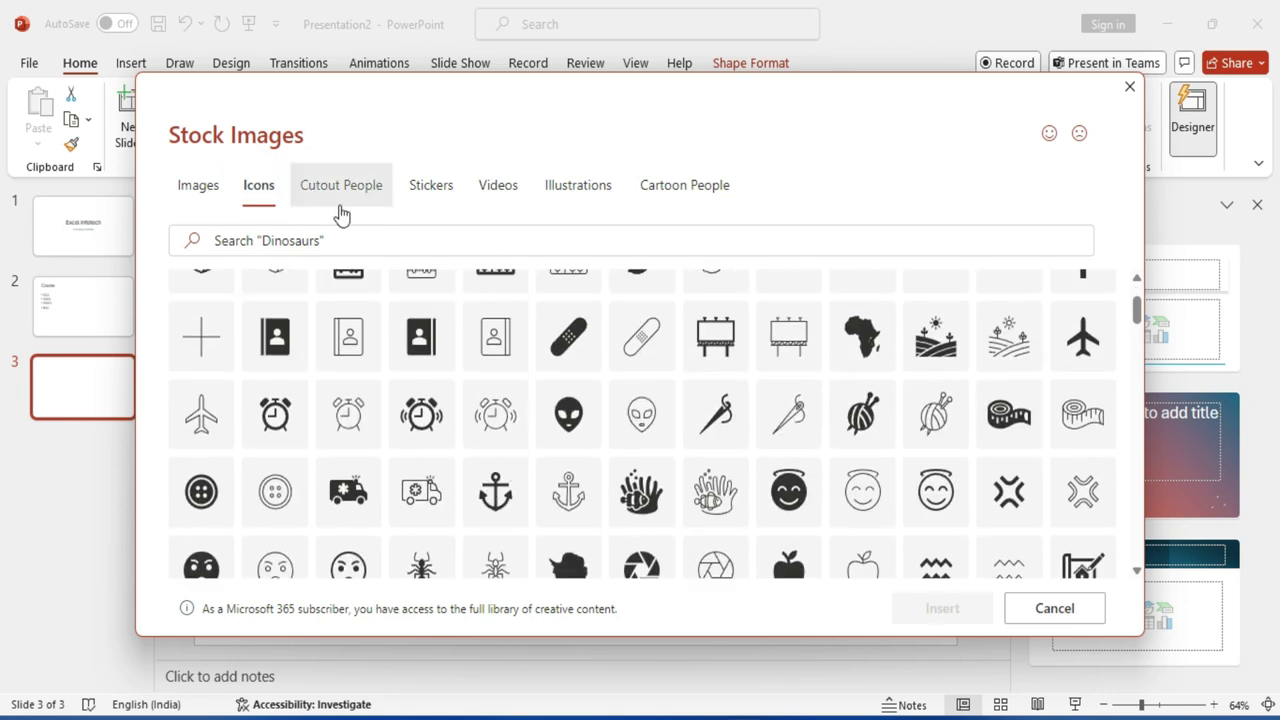
# Browse the Cutout People, Stickers, Videos, Illustrations and Cartoon People stock collections.
pyautogui.click(357, 199)
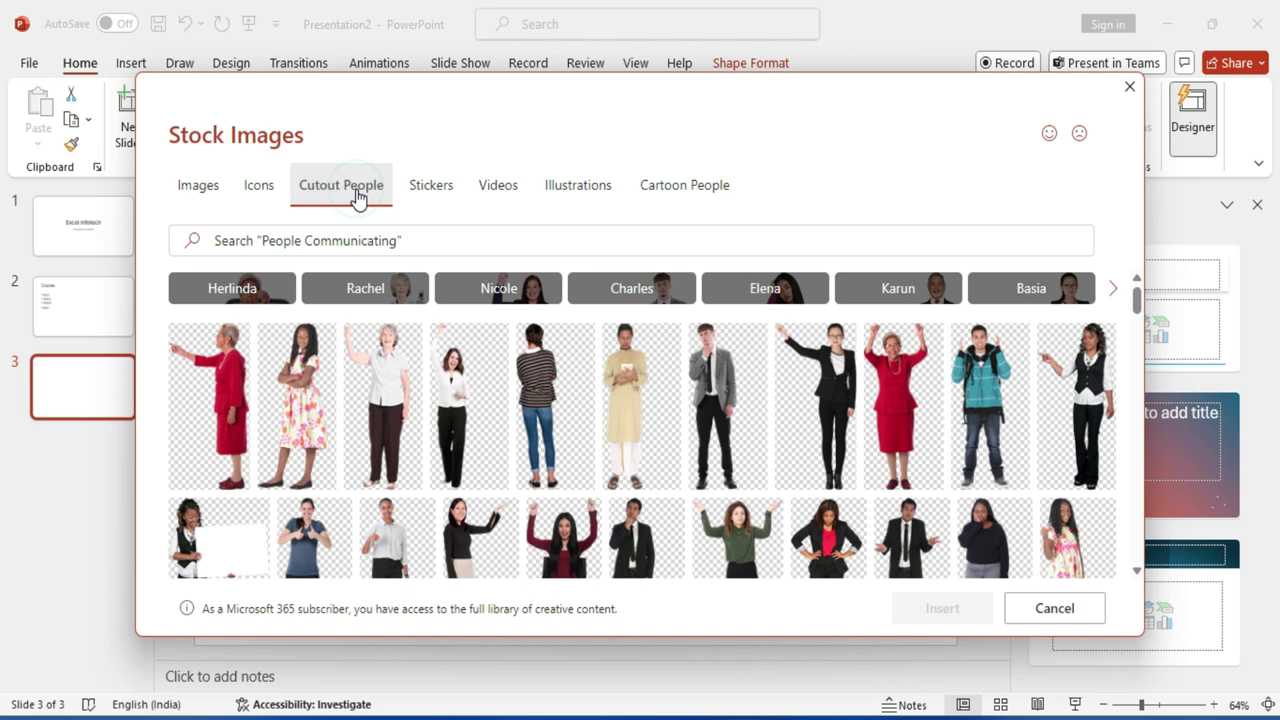
pyautogui.scroll(-5, 524, 386)
pyautogui.scroll(-2, 524, 400)
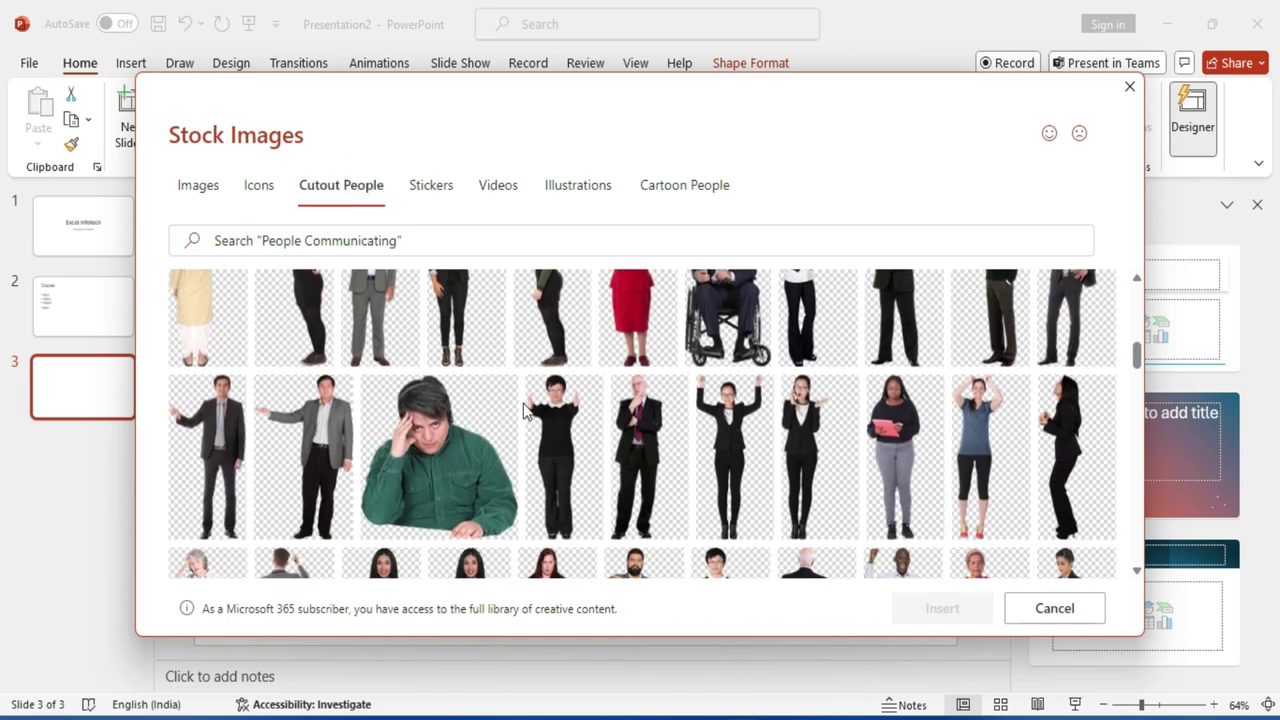
pyautogui.scroll(-2, 524, 410)
pyautogui.scroll(-1, 526, 412)
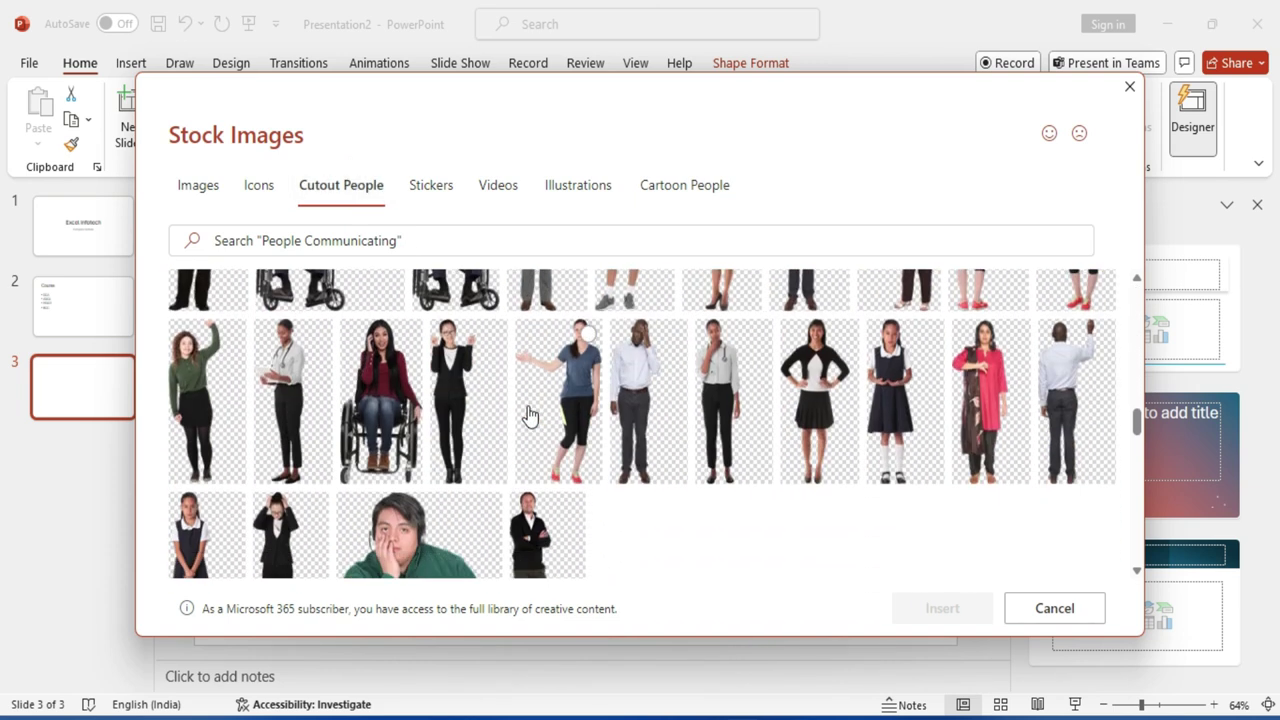
pyautogui.scroll(3, 528, 414)
pyautogui.scroll(1, 530, 415)
pyautogui.scroll(2, 530, 415)
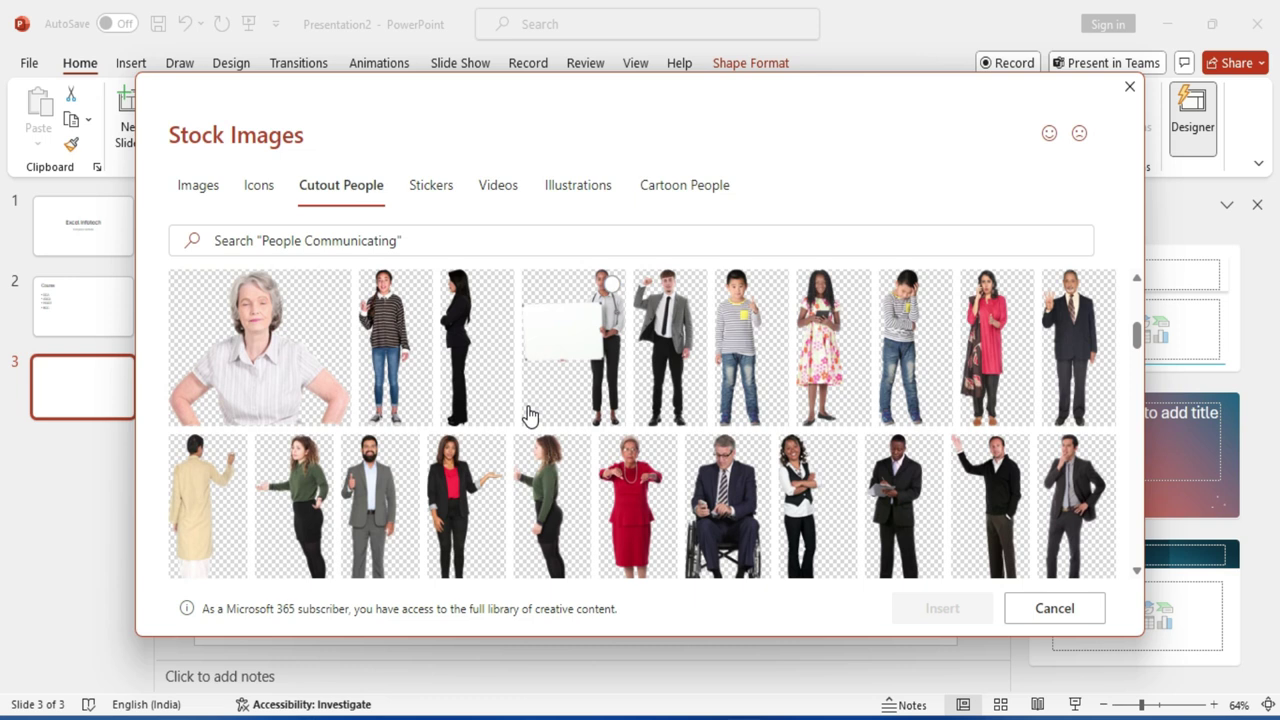
pyautogui.click(431, 190)
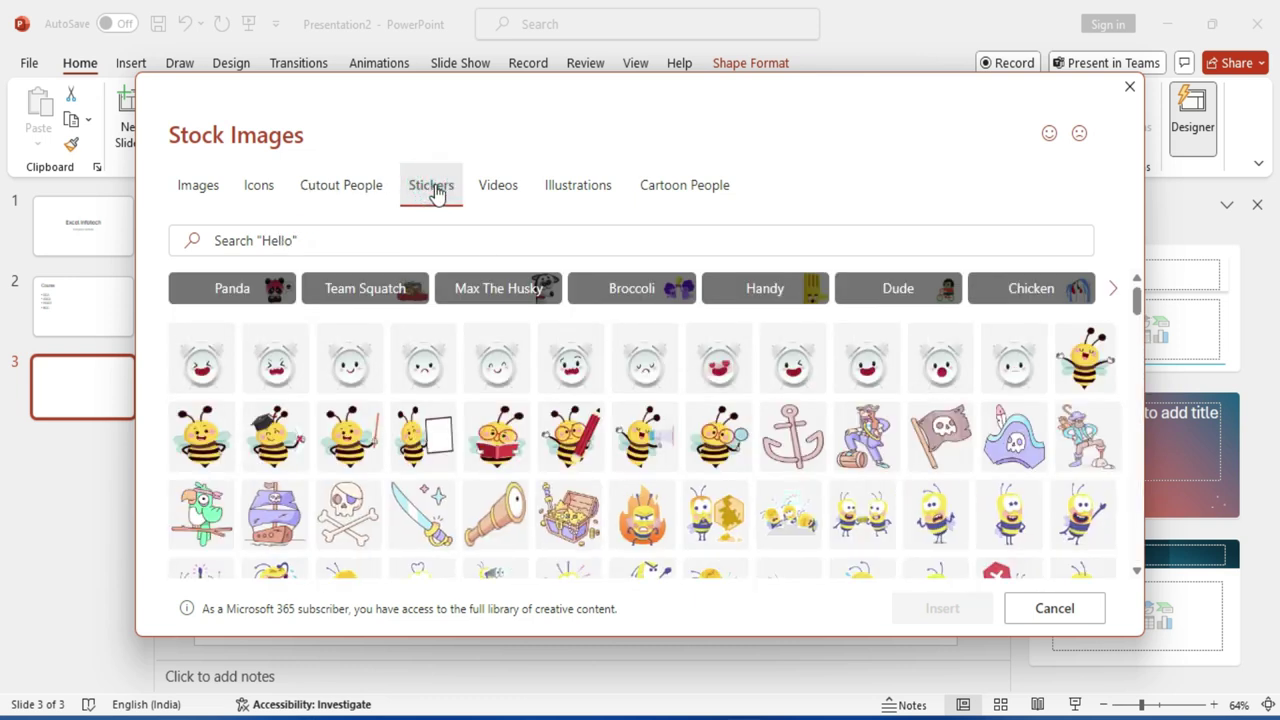
pyautogui.click(503, 193)
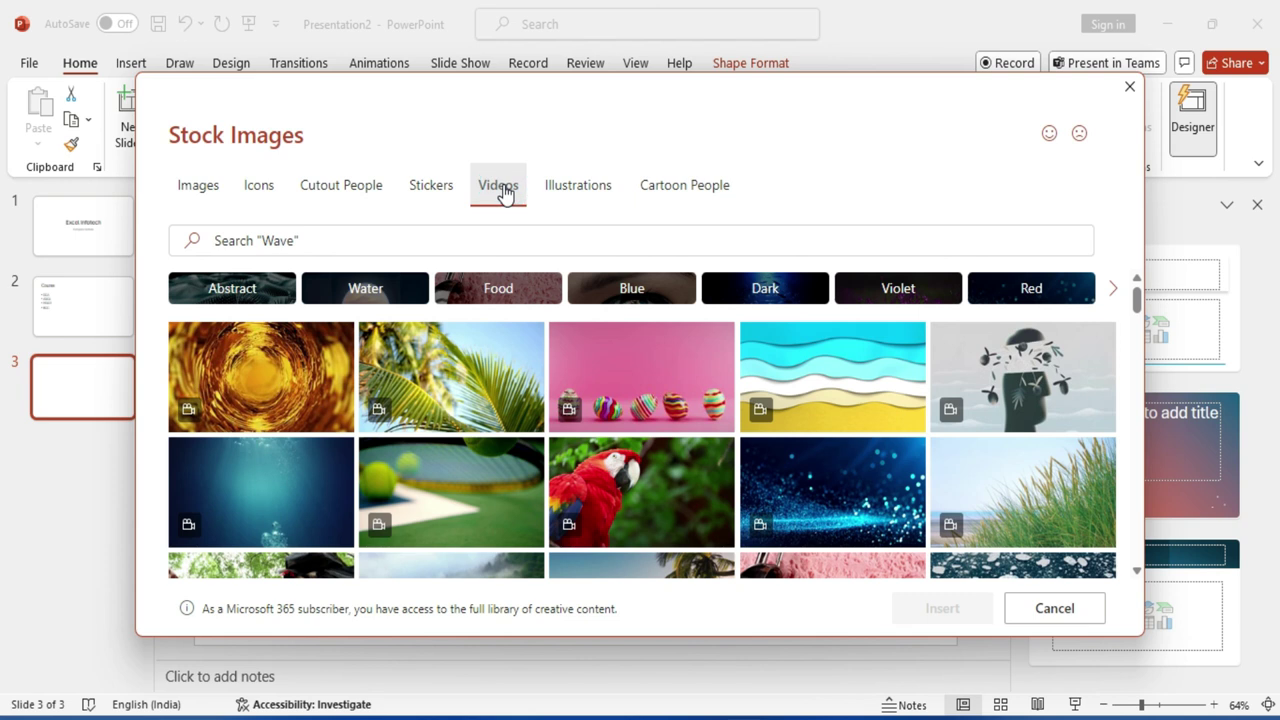
pyautogui.click(590, 195)
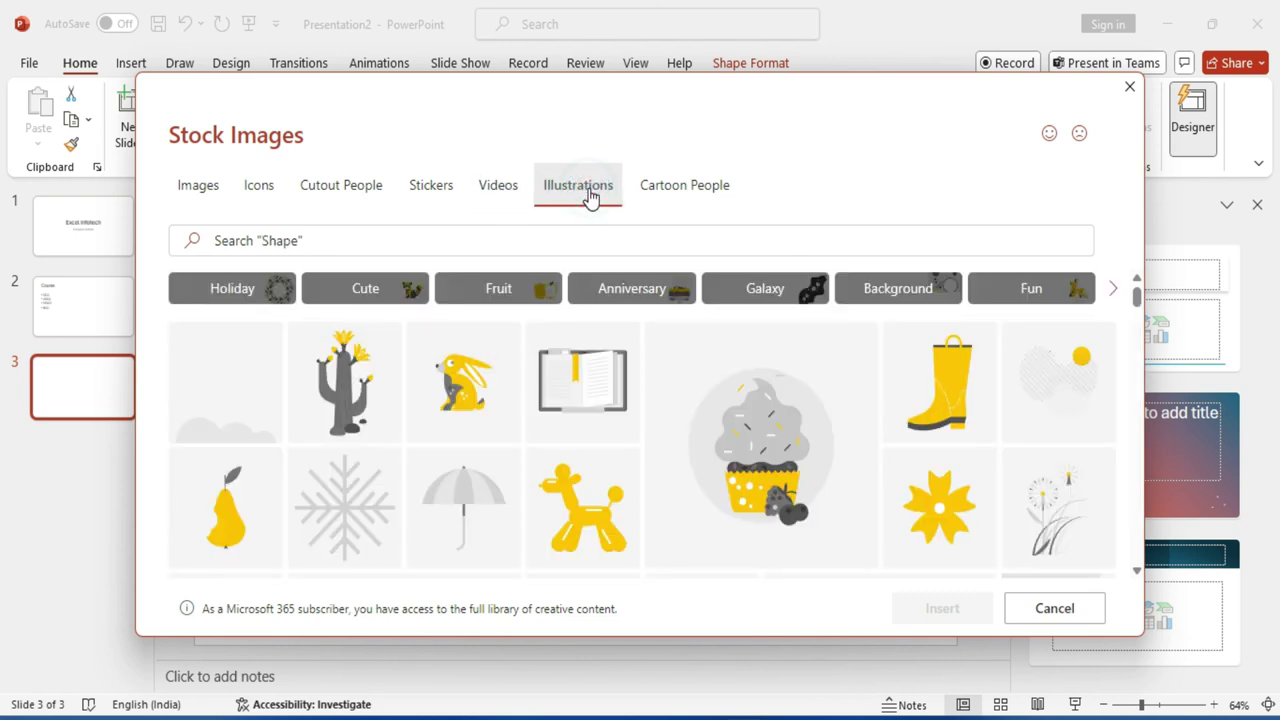
pyautogui.click(695, 198)
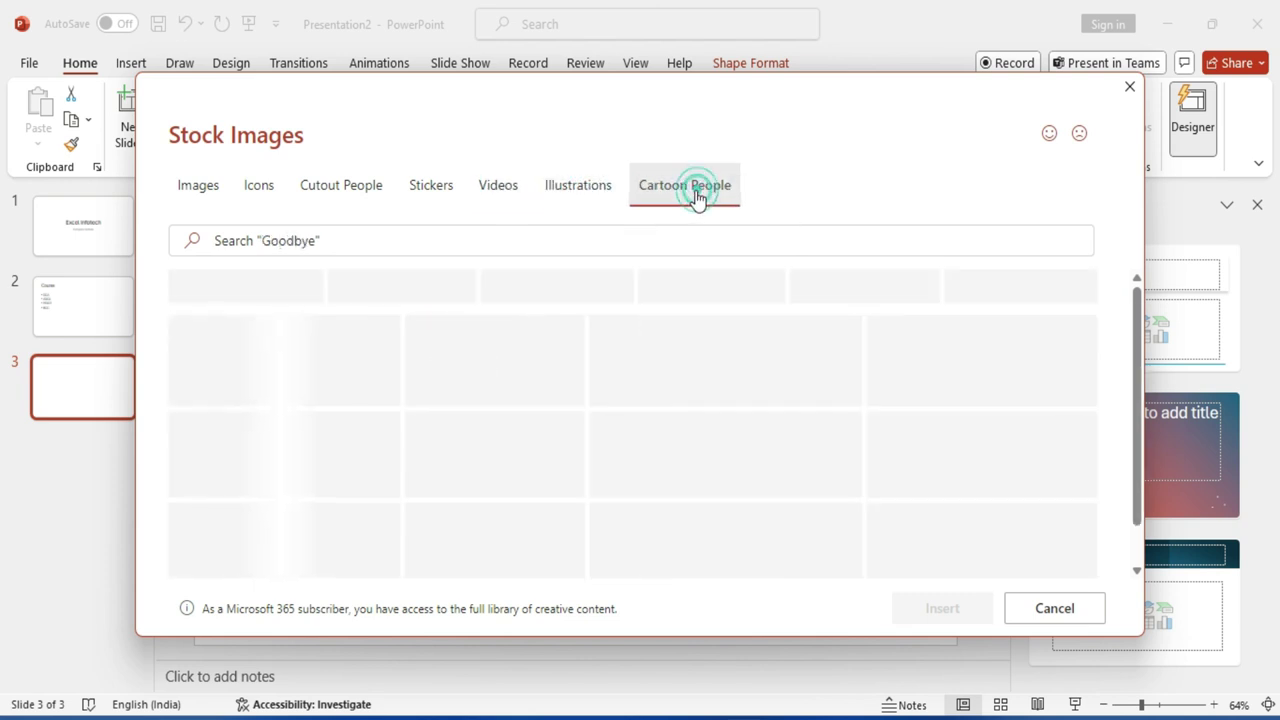
pyautogui.scroll(-5, 623, 446)
pyautogui.scroll(-3, 623, 446)
pyautogui.scroll(2, 625, 455)
pyautogui.scroll(3, 620, 455)
pyautogui.scroll(3, 620, 457)
pyautogui.scroll(3, 619, 458)
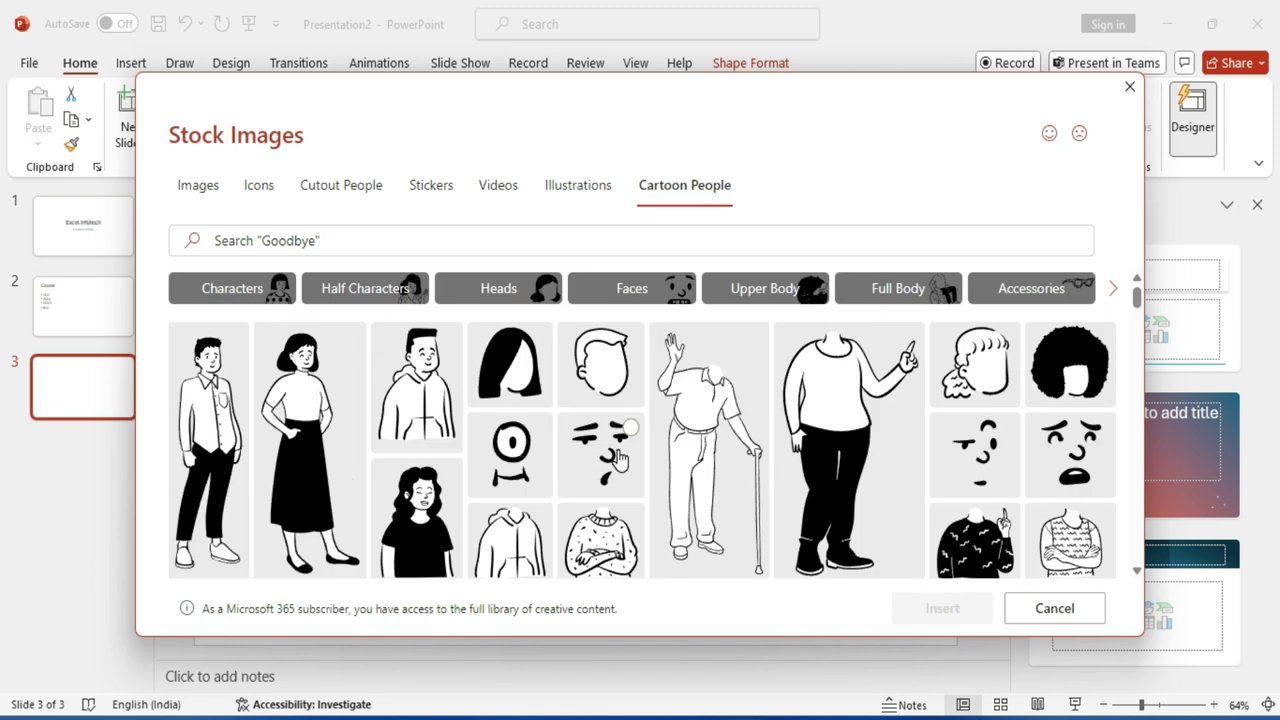
# Return to the stock Images and select the photo of a man writing at a desk.
pyautogui.click(198, 188)
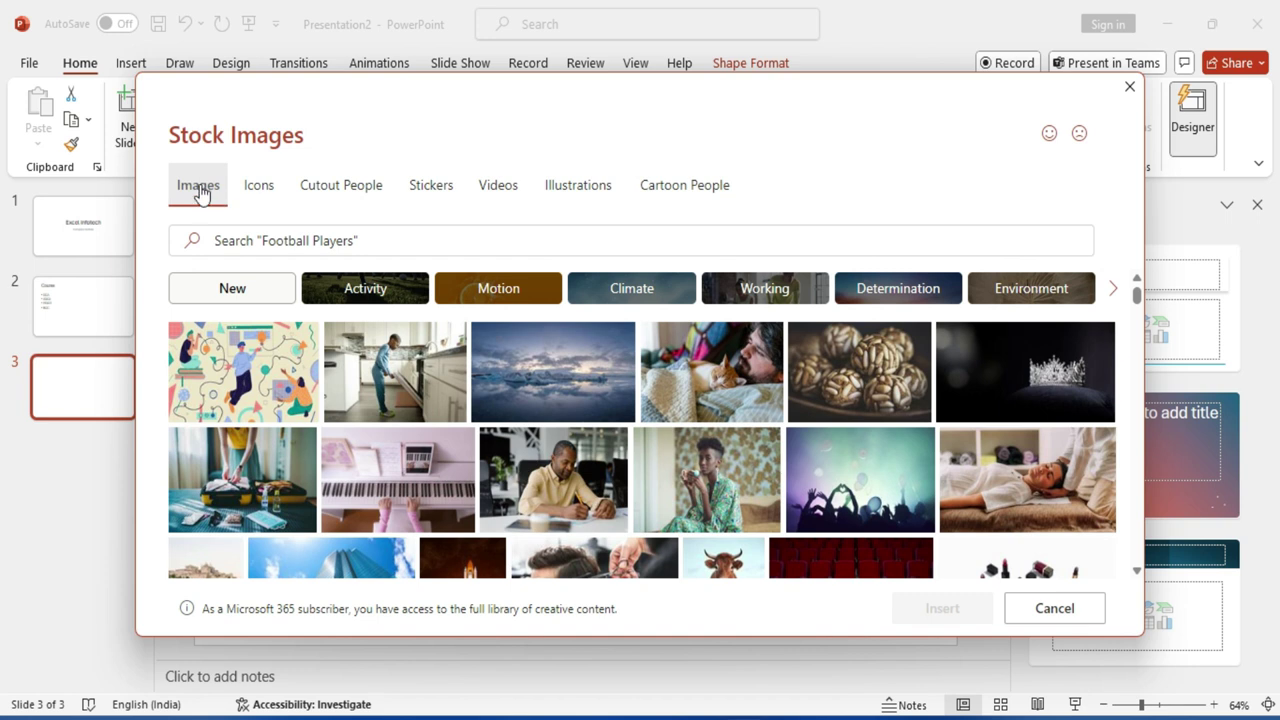
pyautogui.click(198, 188)
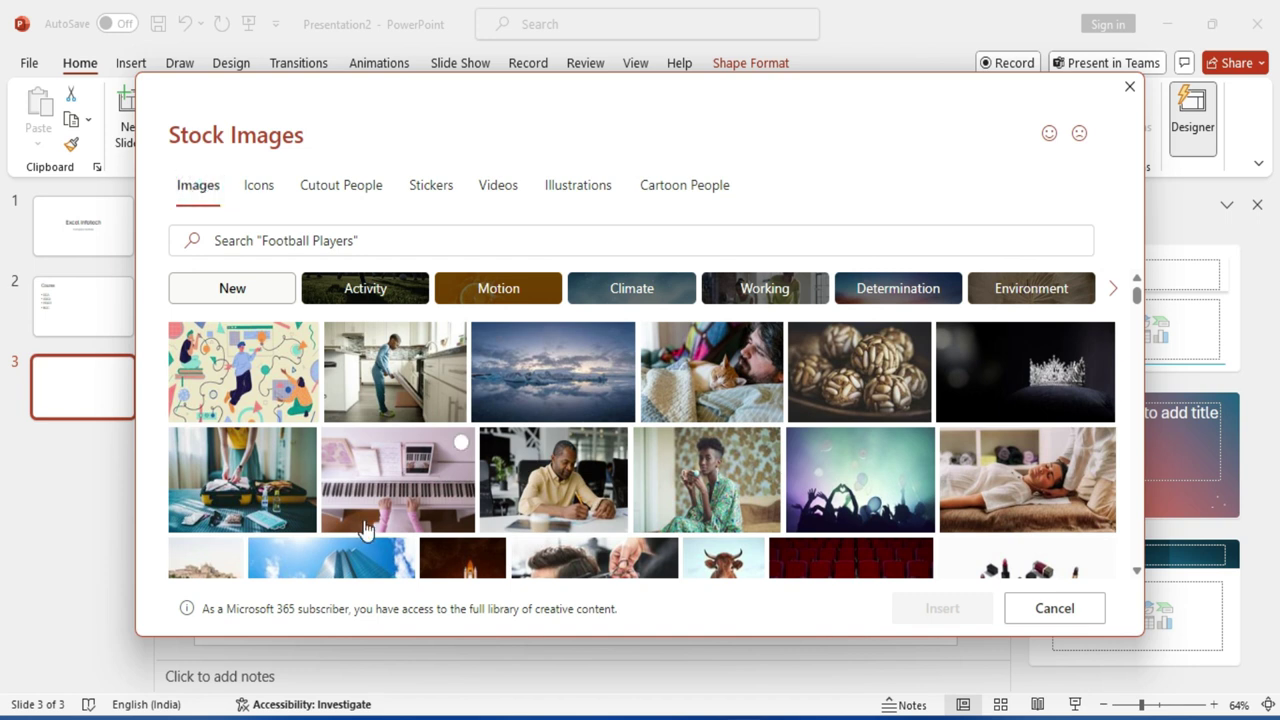
pyautogui.click(527, 474)
# Insert the man-writing photo onto slide 3 and deselect it.
pyautogui.click(929, 608)
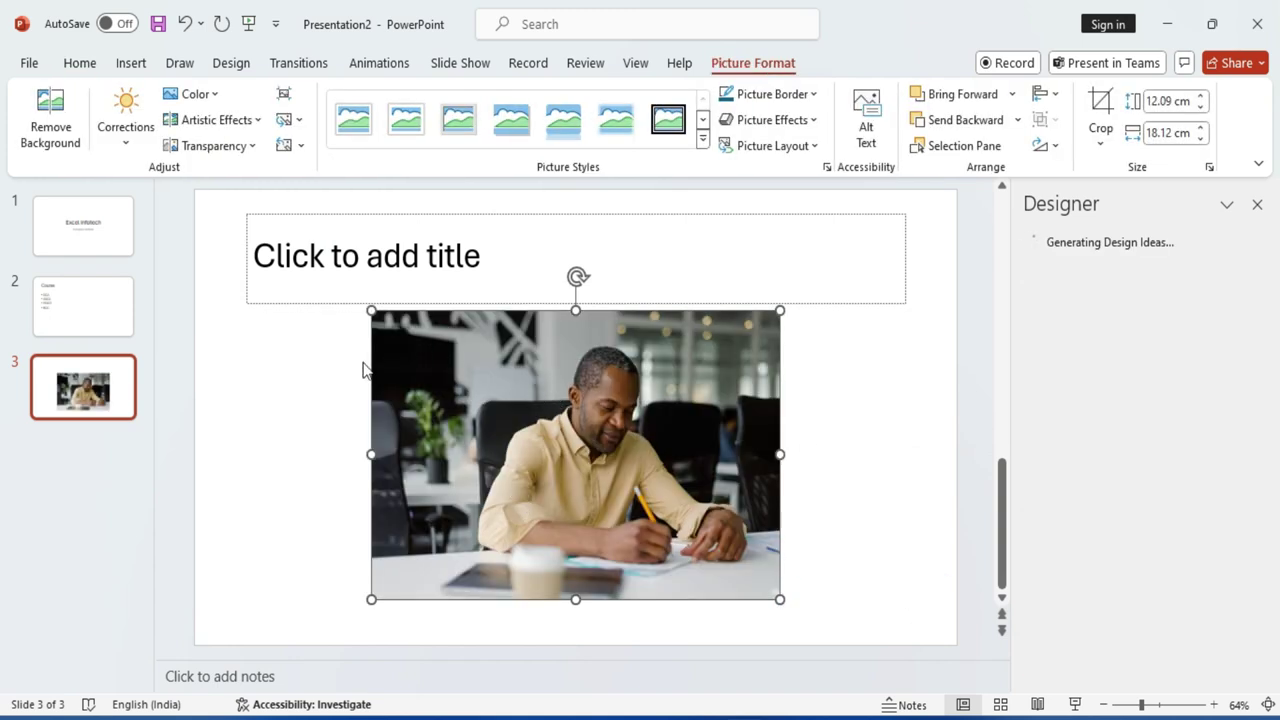
pyautogui.click(363, 370)
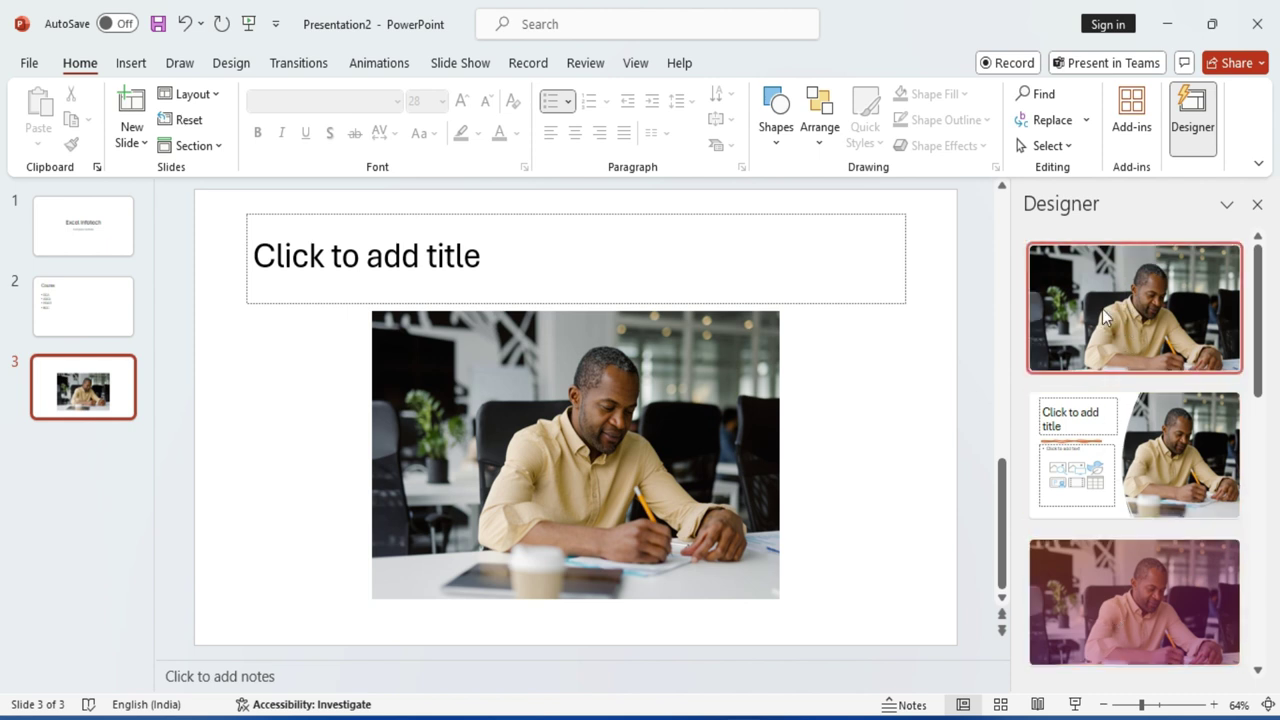
pyautogui.scroll(-3, 1145, 540)
pyautogui.scroll(1, 1145, 543)
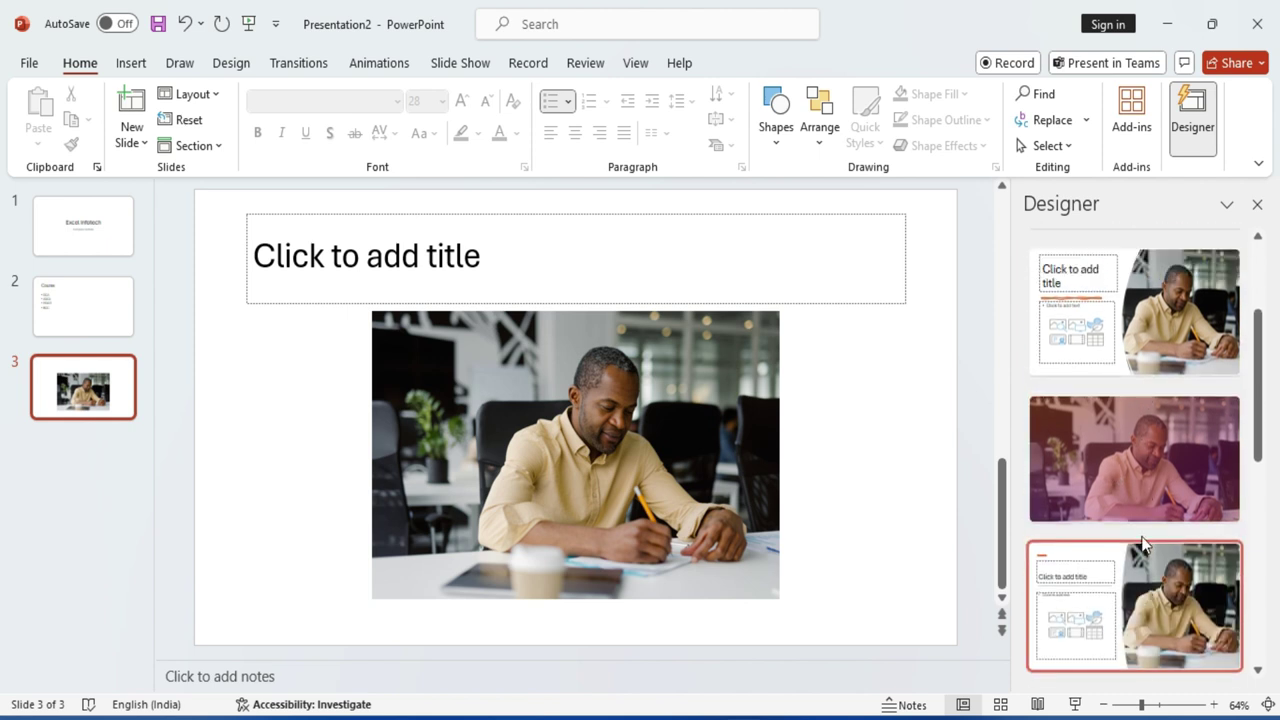
pyautogui.scroll(2, 1145, 543)
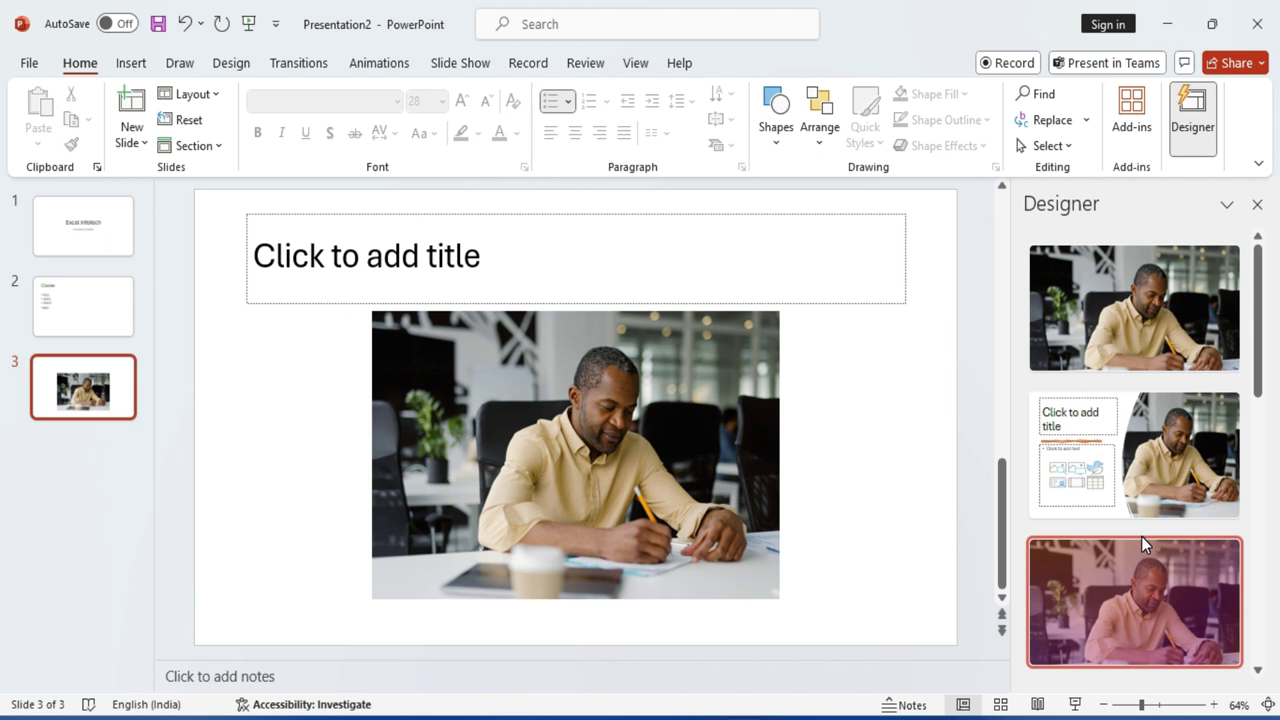
# Apply the Designer layout with text beside a curved photo, then select the title.
pyautogui.click(1148, 324)
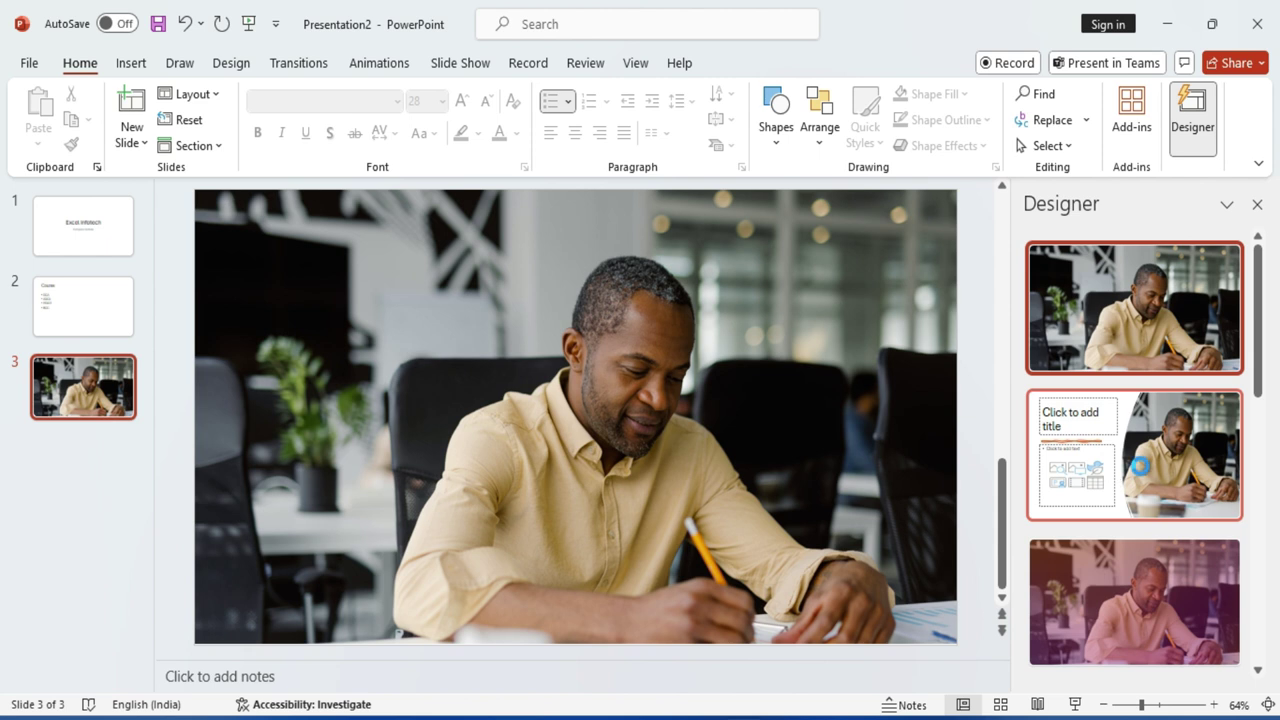
pyautogui.click(1140, 470)
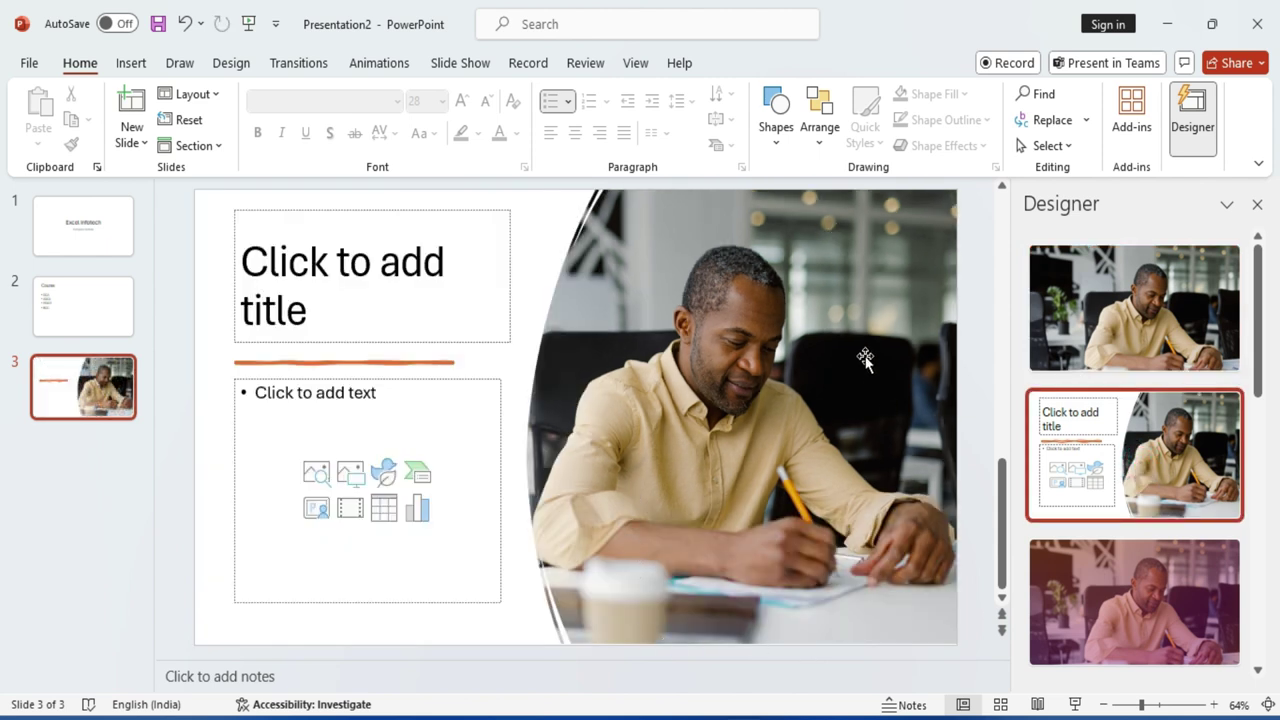
pyautogui.click(297, 263)
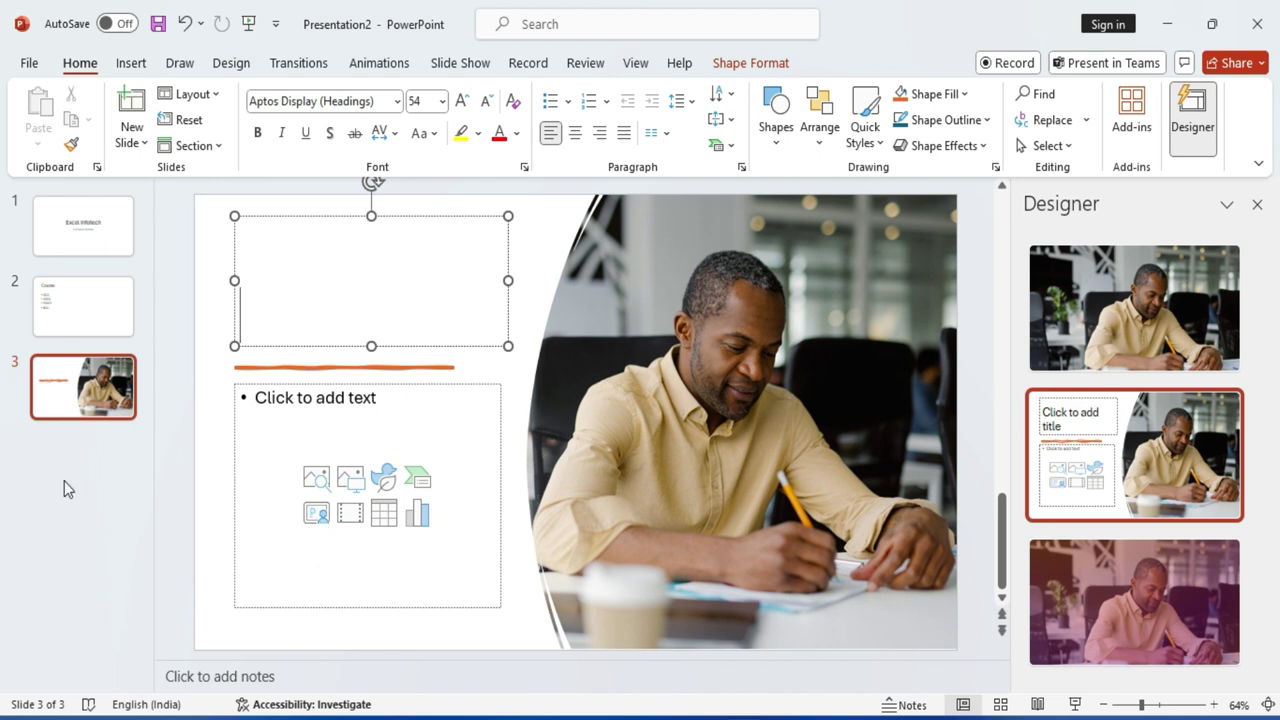
# Add slide 4 with the 1.png logo picture from the Desktop, then add a blank slide 5.
pyautogui.hotkey('ctrl', 'm')
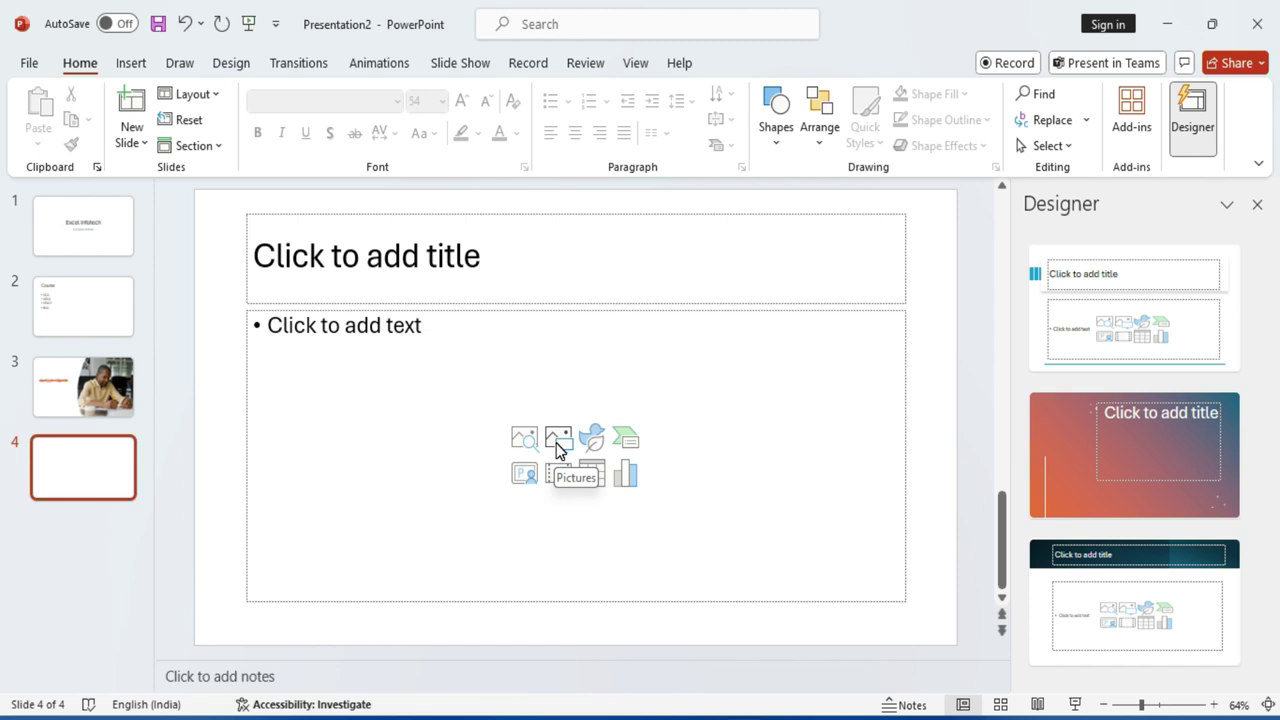
pyautogui.click(557, 444)
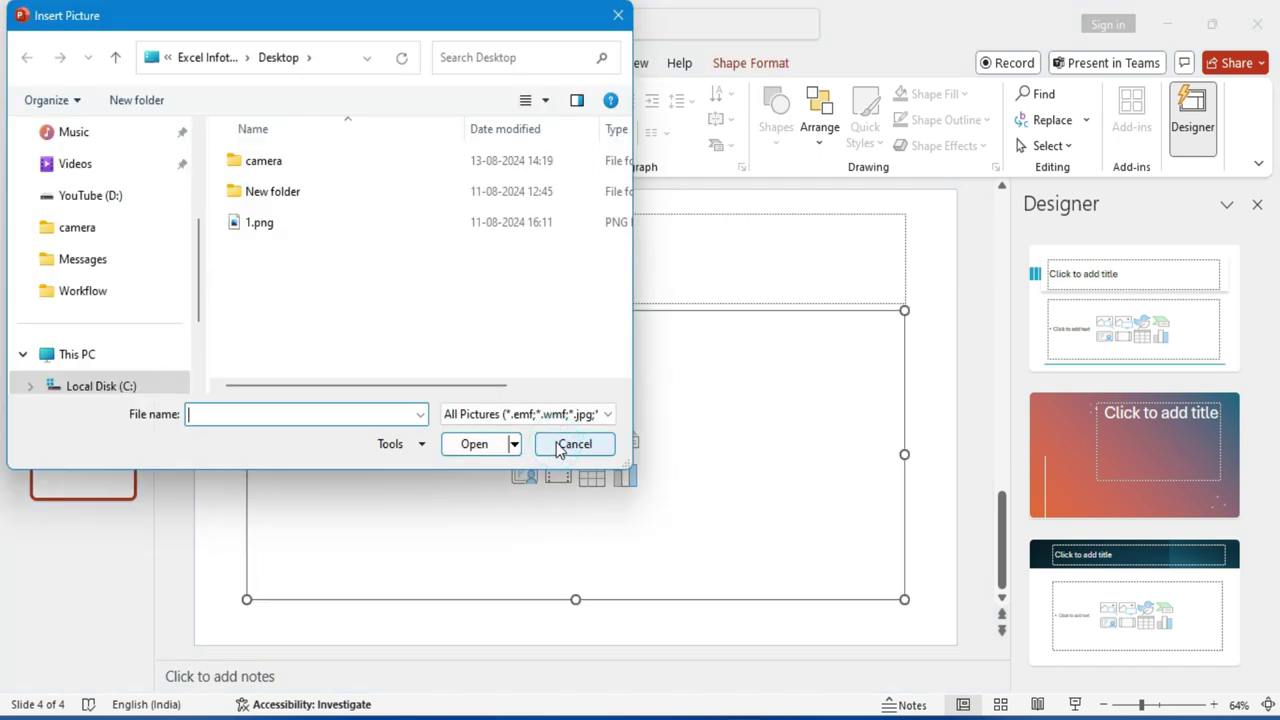
pyautogui.click(263, 226)
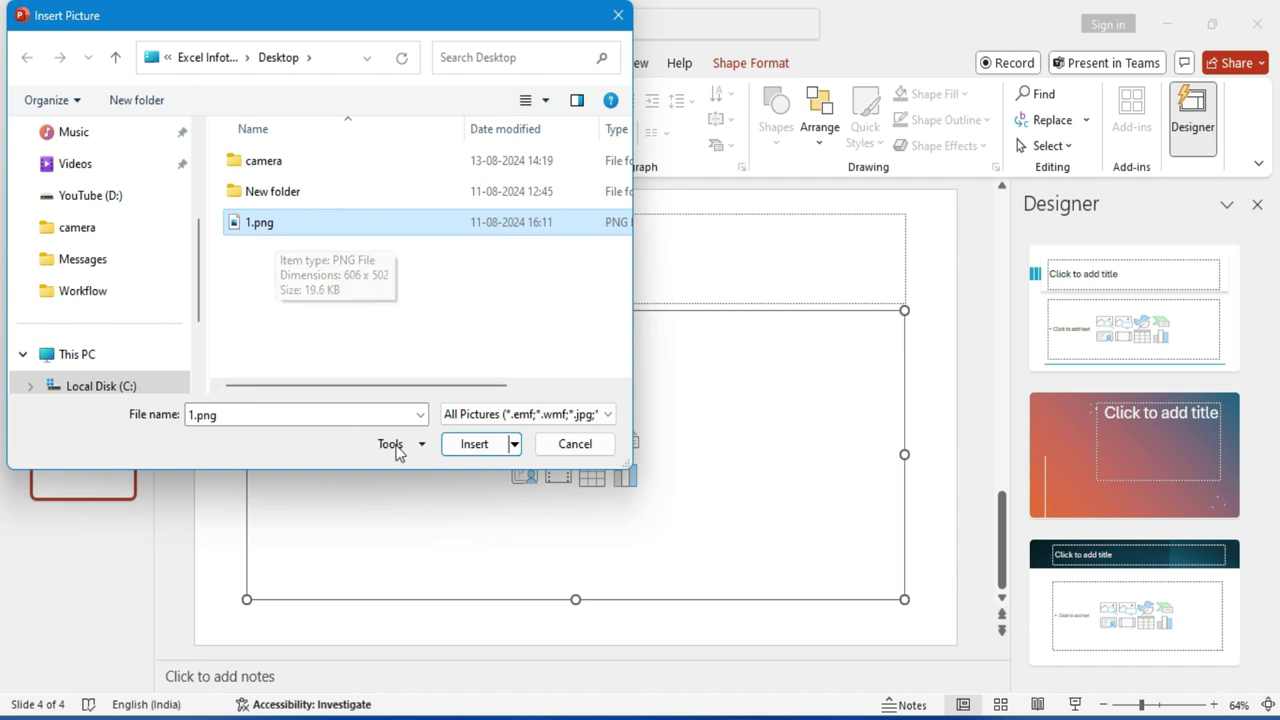
pyautogui.click(470, 449)
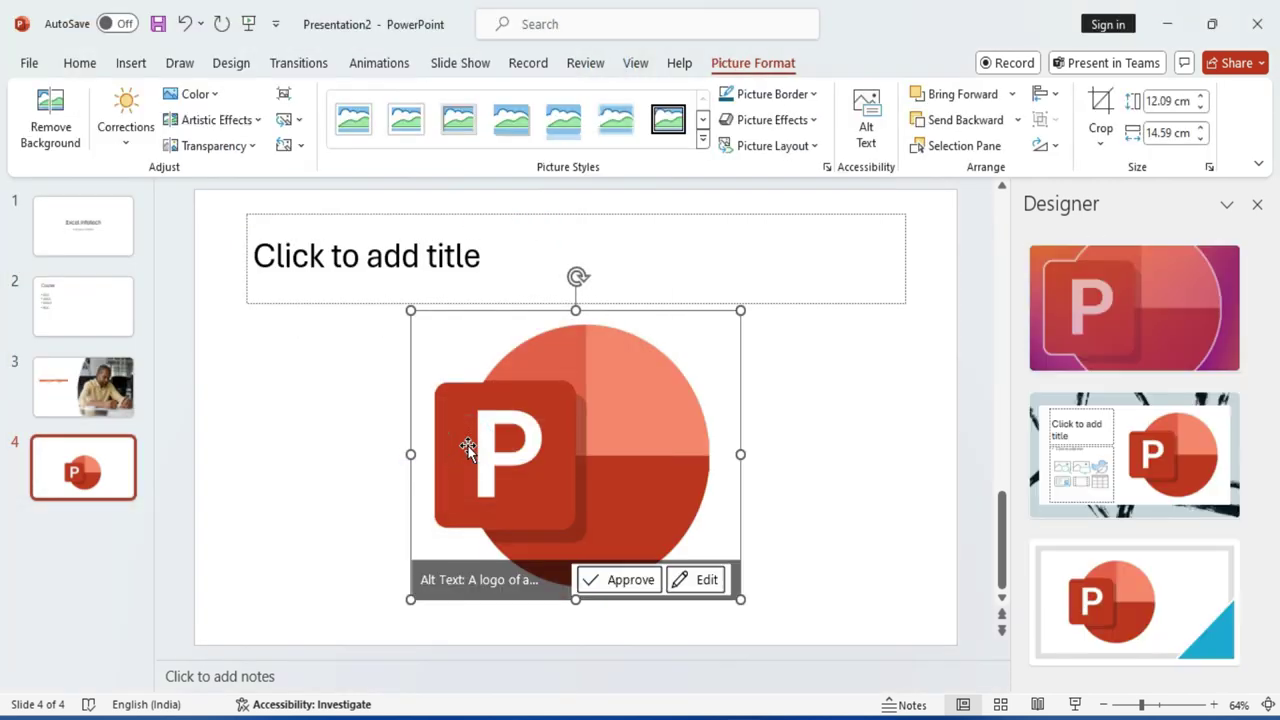
pyautogui.click(322, 417)
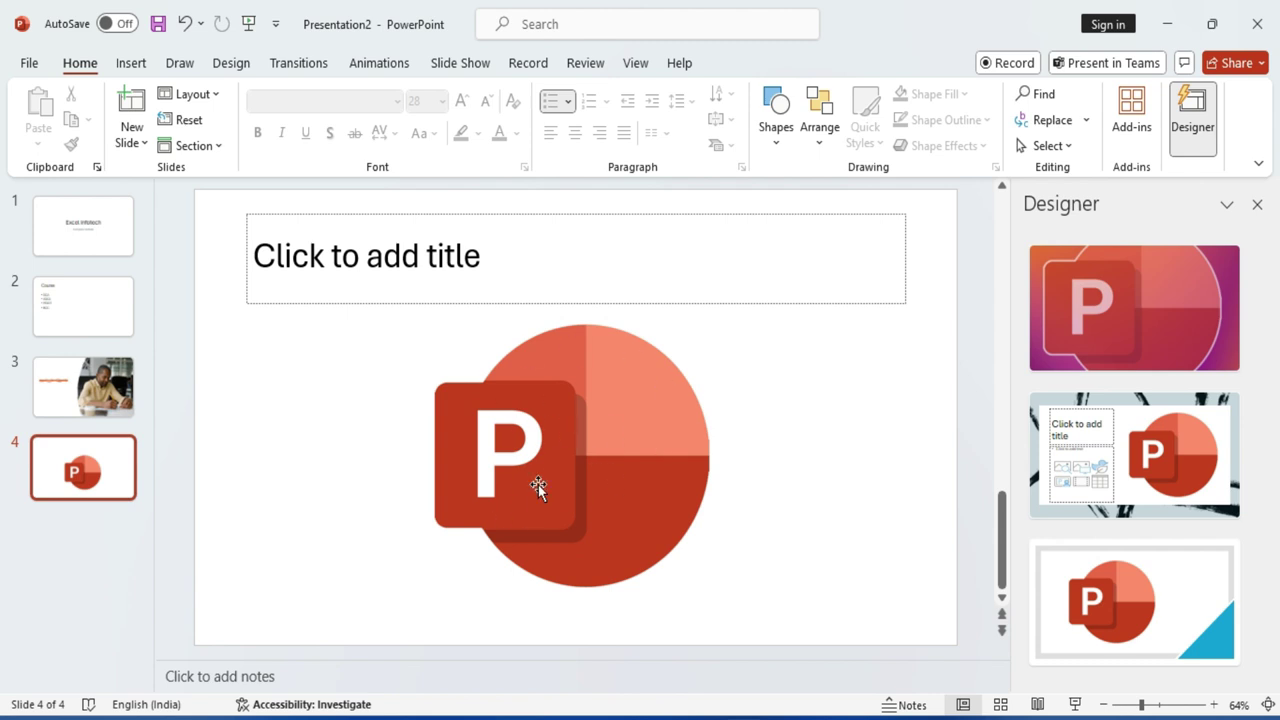
pyautogui.hotkey('ctrl', 'm')
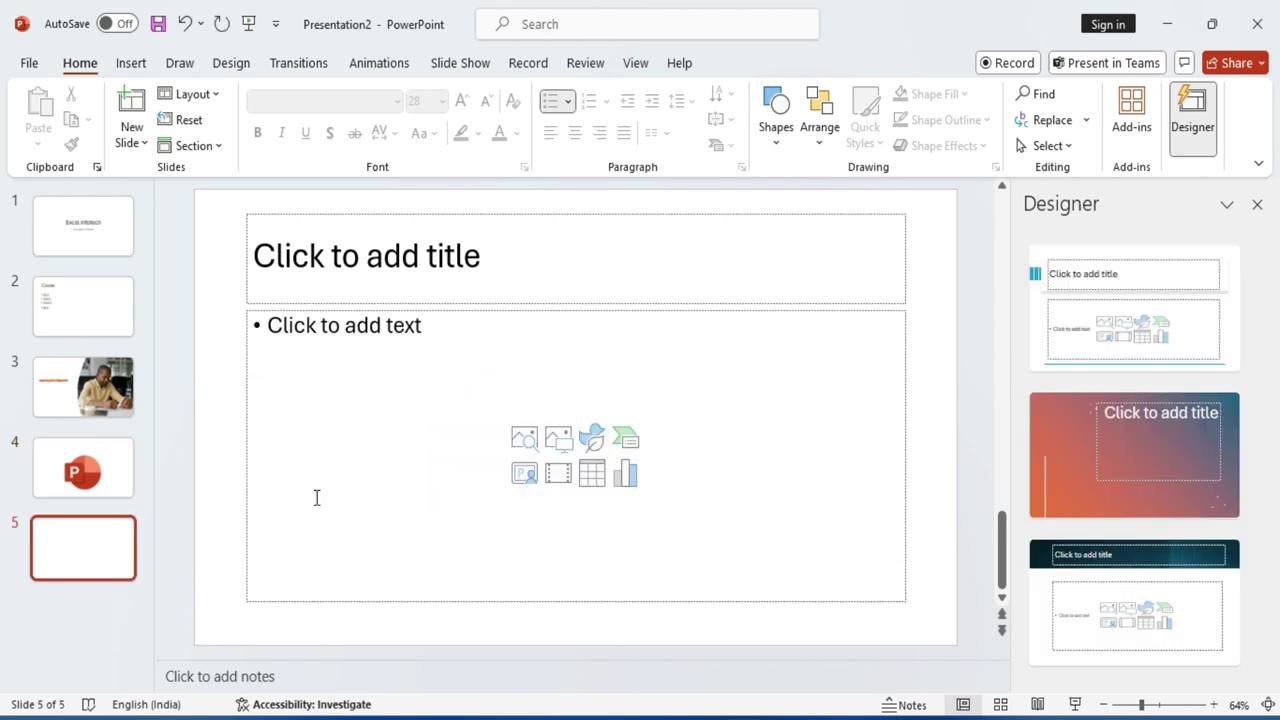
# Open the icon library on slide 5 and scroll through the available icons.
pyautogui.click(593, 441)
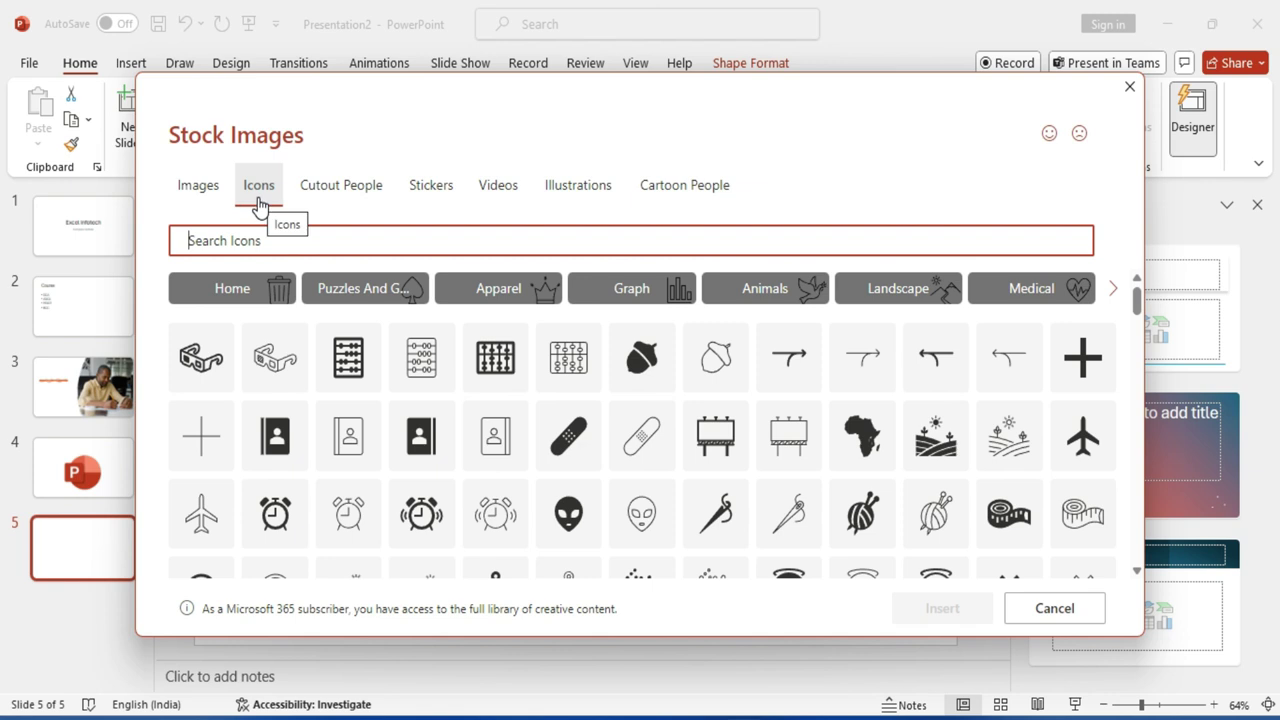
pyautogui.scroll(-3, 466, 449)
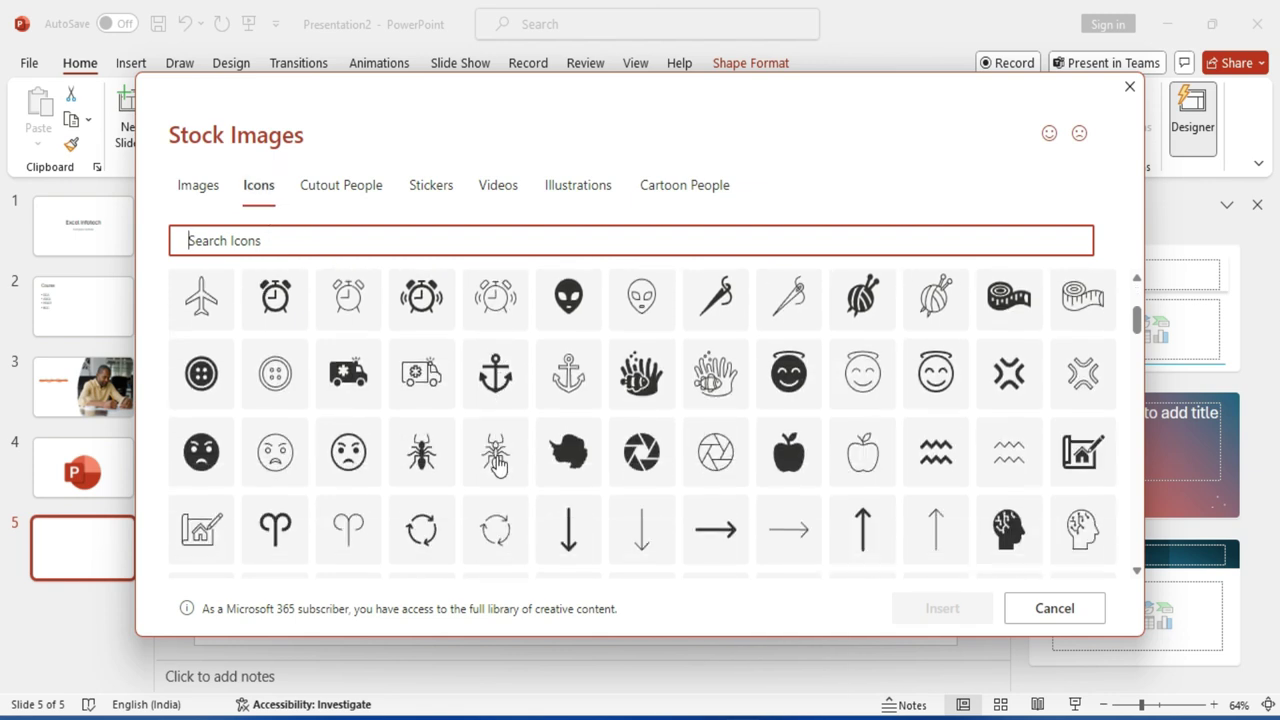
pyautogui.scroll(-2, 499, 466)
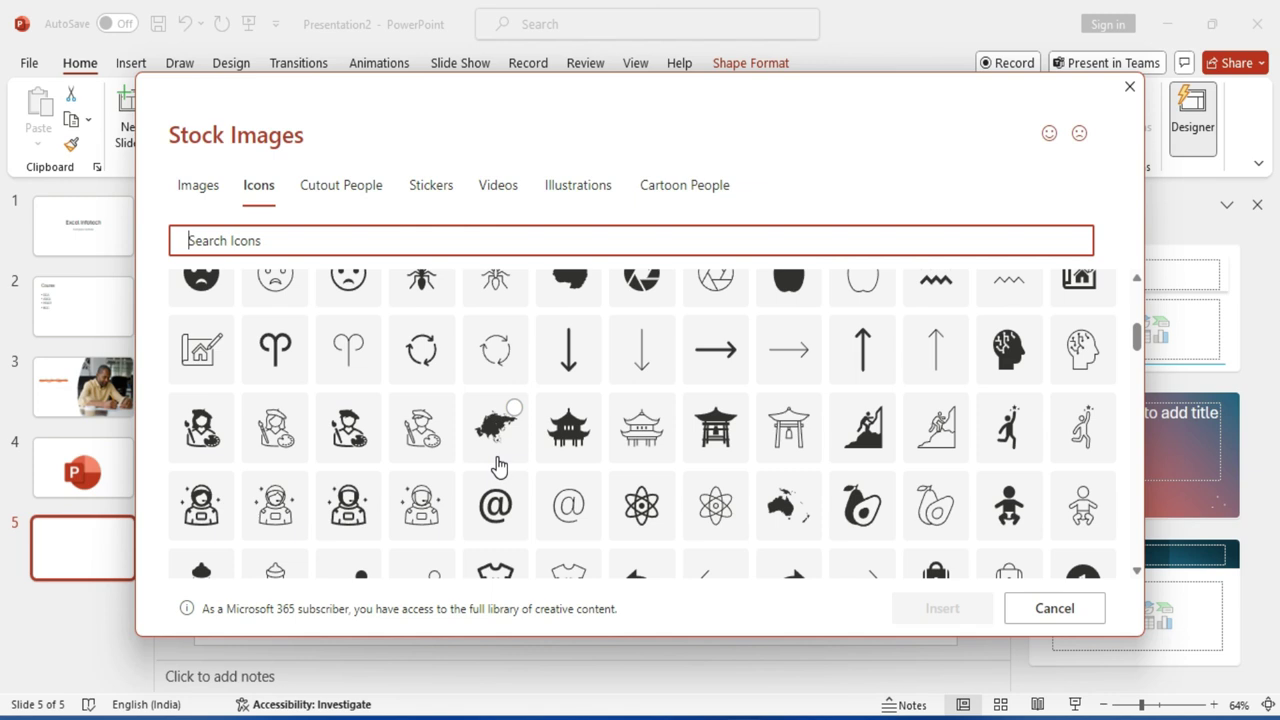
pyautogui.scroll(-3, 606, 477)
pyautogui.scroll(-1, 600, 500)
pyautogui.scroll(-3, 594, 515)
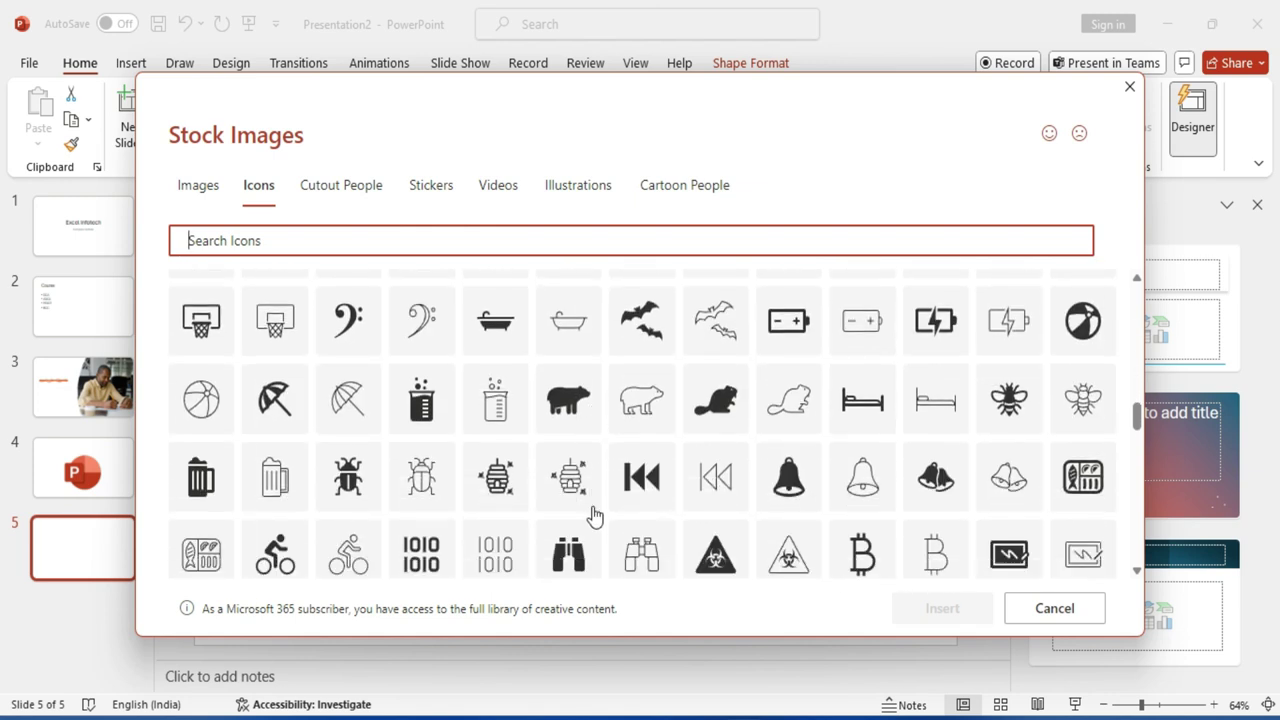
pyautogui.scroll(1, 594, 515)
pyautogui.scroll(3, 594, 515)
pyautogui.scroll(3, 594, 515)
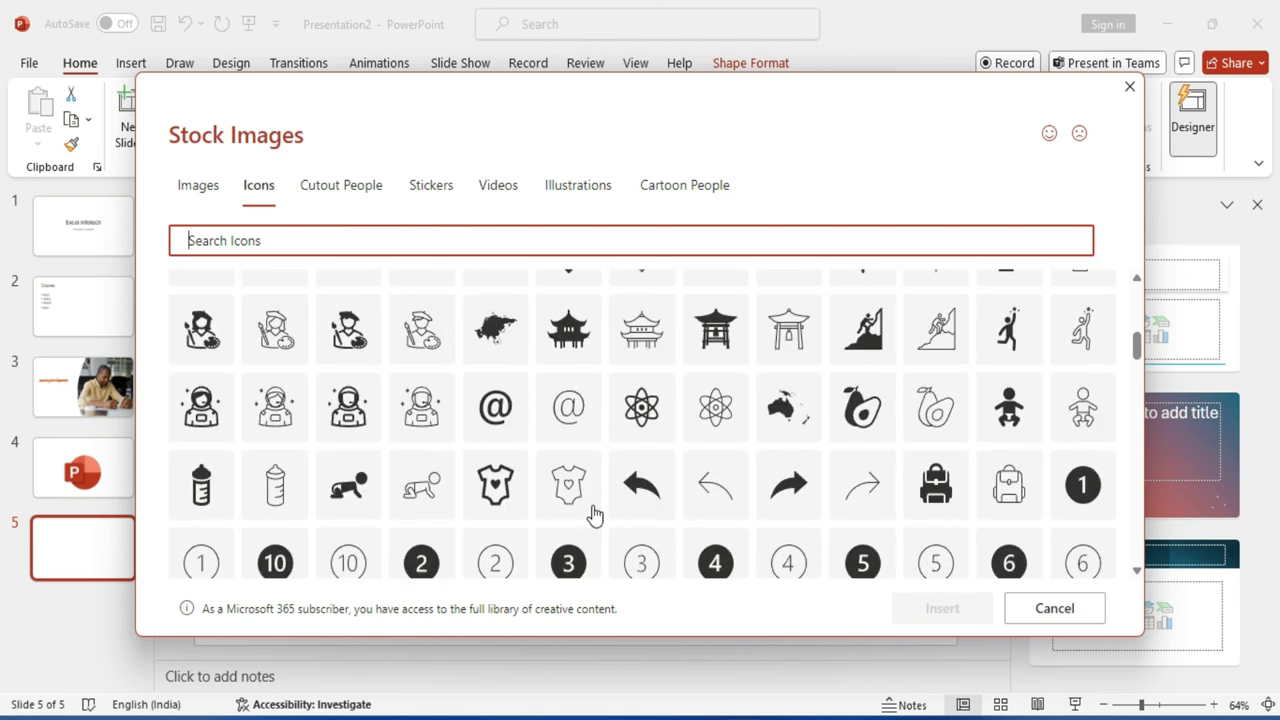
pyautogui.scroll(3, 594, 515)
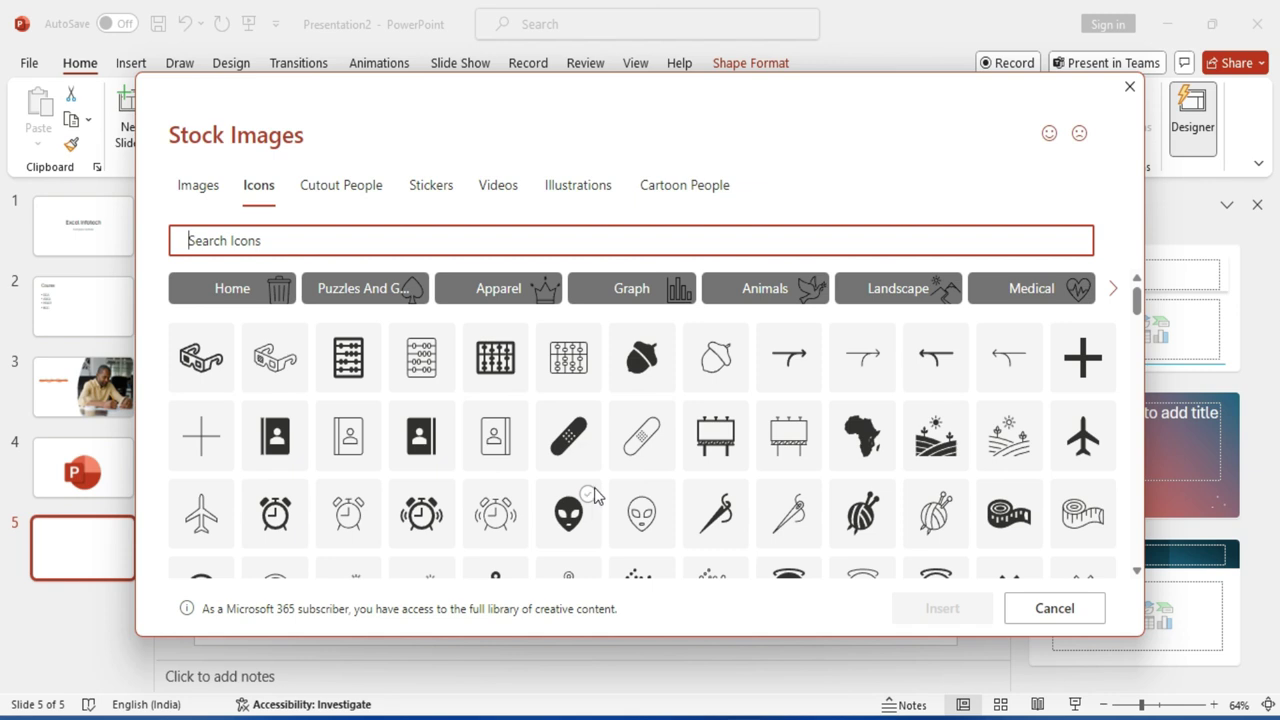
# Browse the Apparel, Graph, Animals and Landscape categories, then insert the desk-and-screens icon.
pyautogui.click(497, 300)
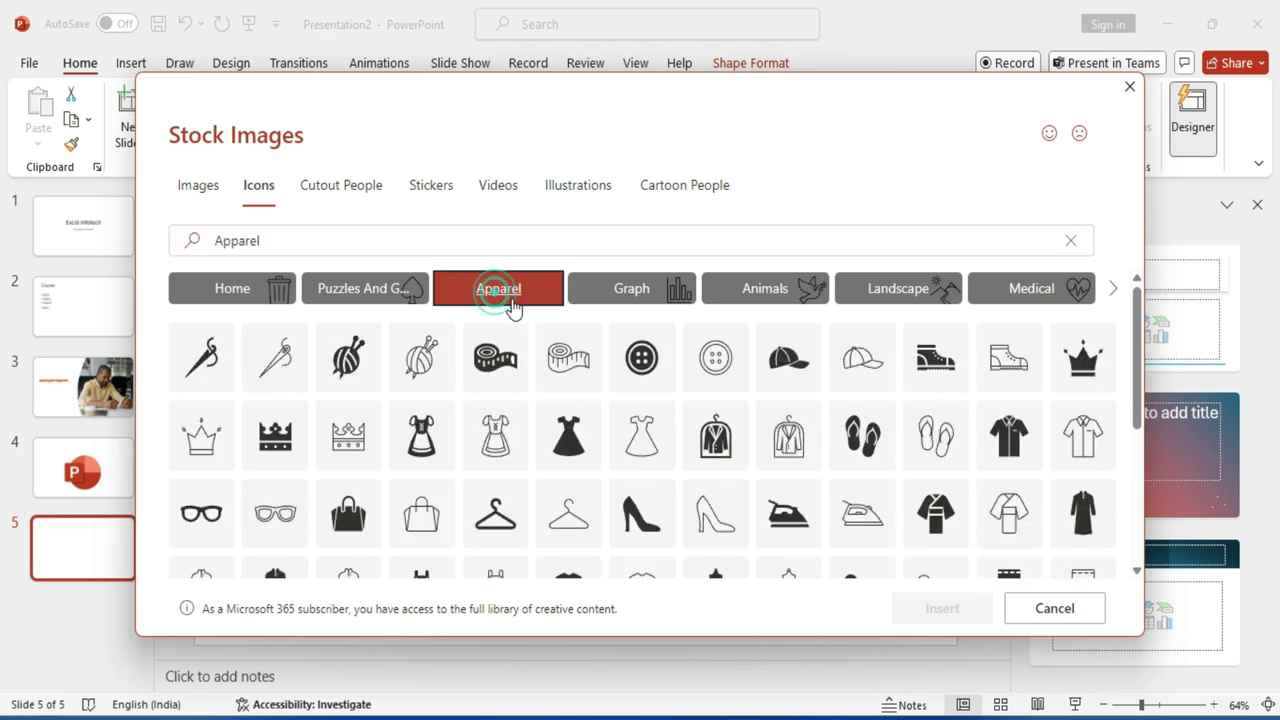
pyautogui.click(630, 300)
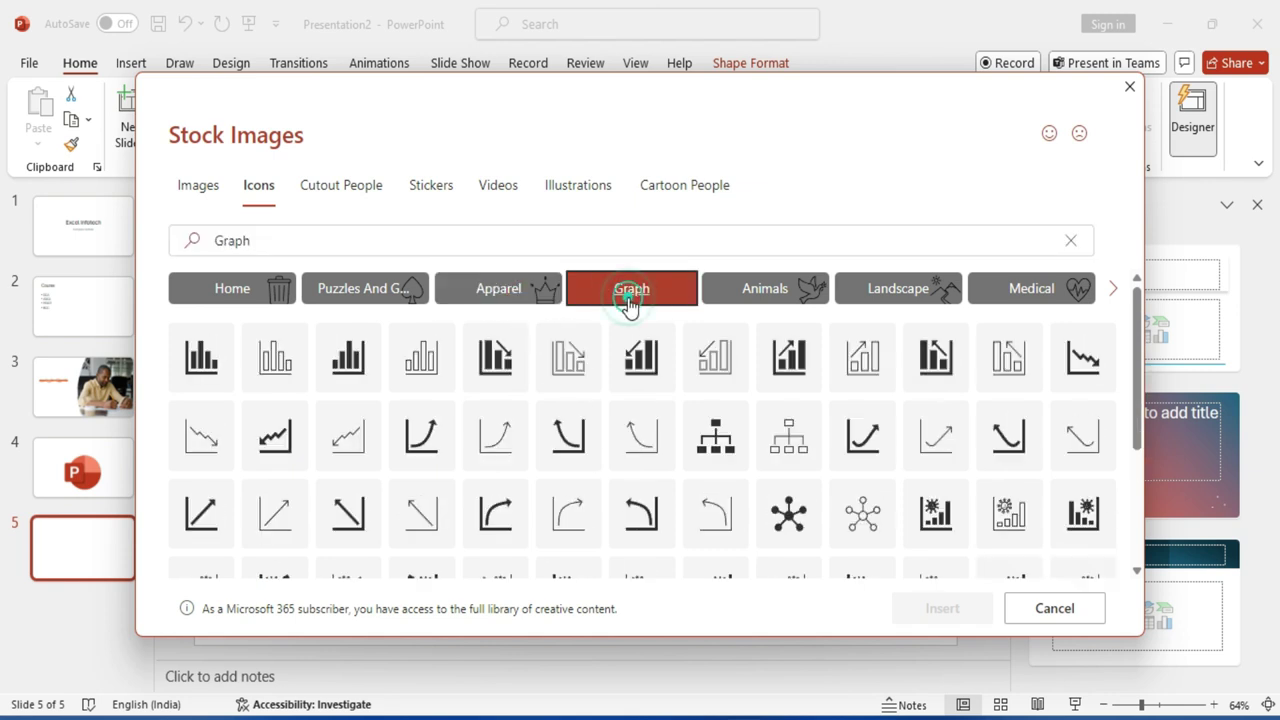
pyautogui.click(745, 292)
pyautogui.click(864, 294)
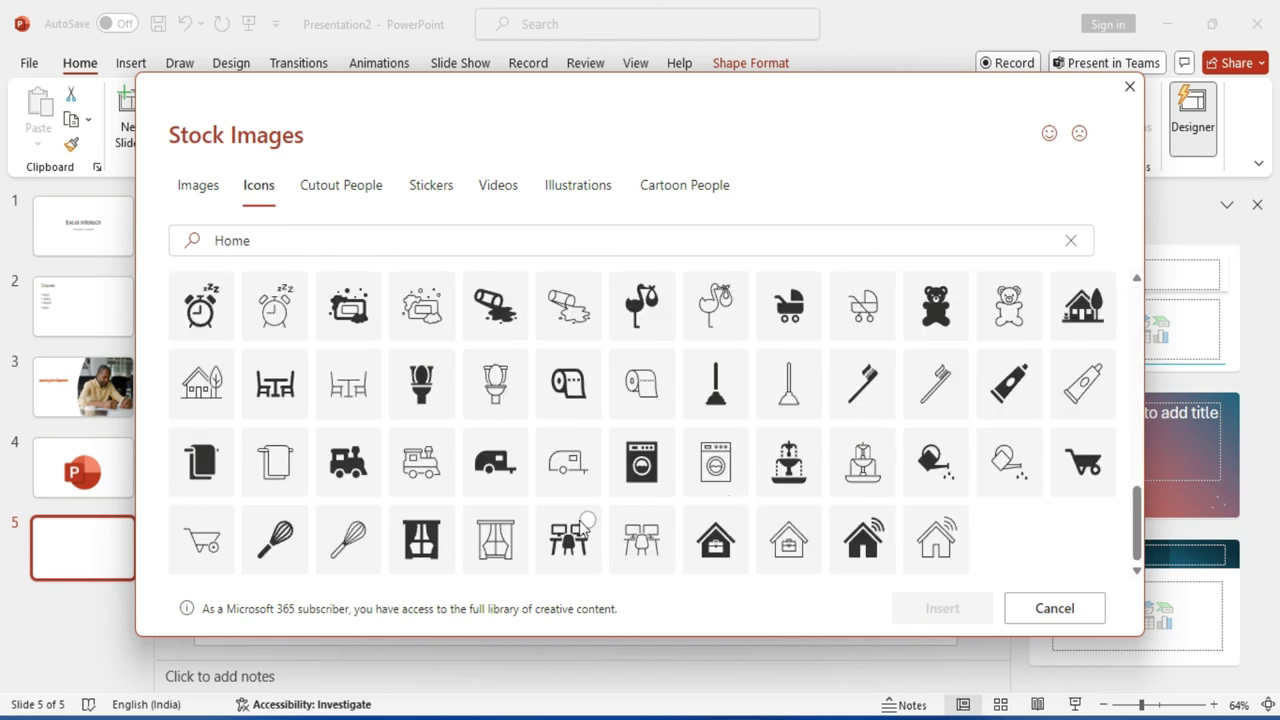
pyautogui.click(578, 530)
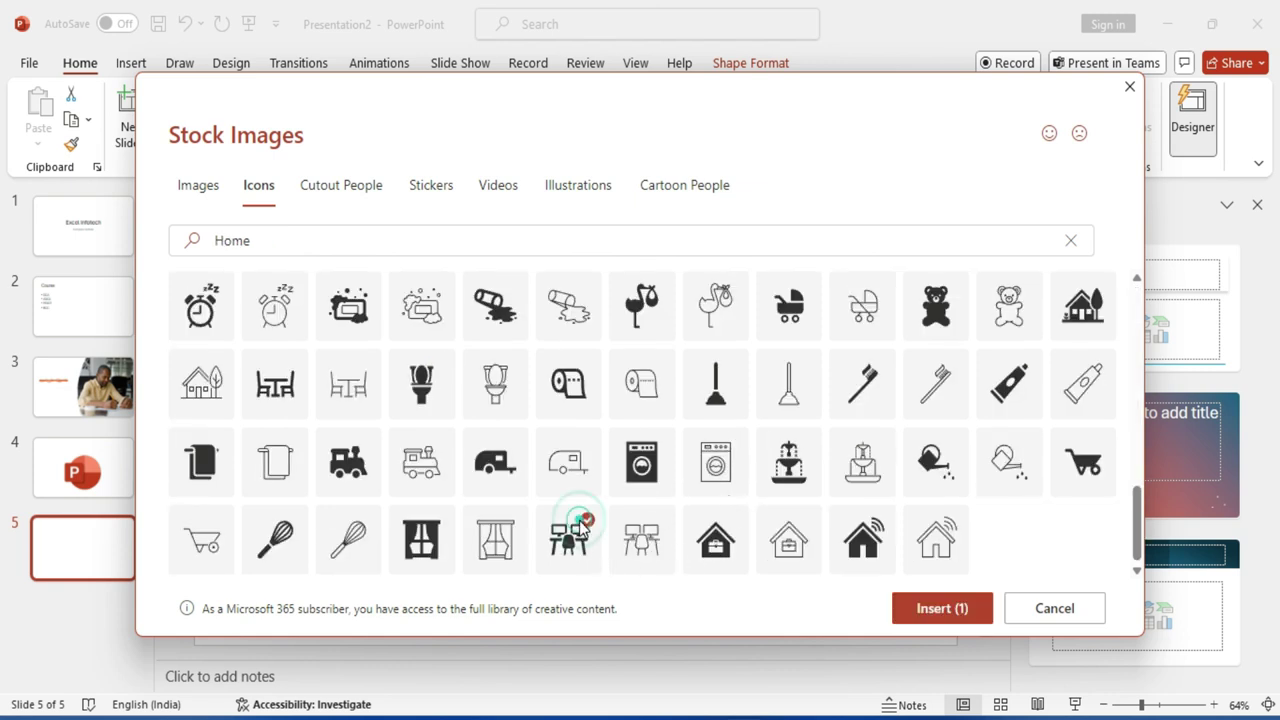
pyautogui.click(914, 618)
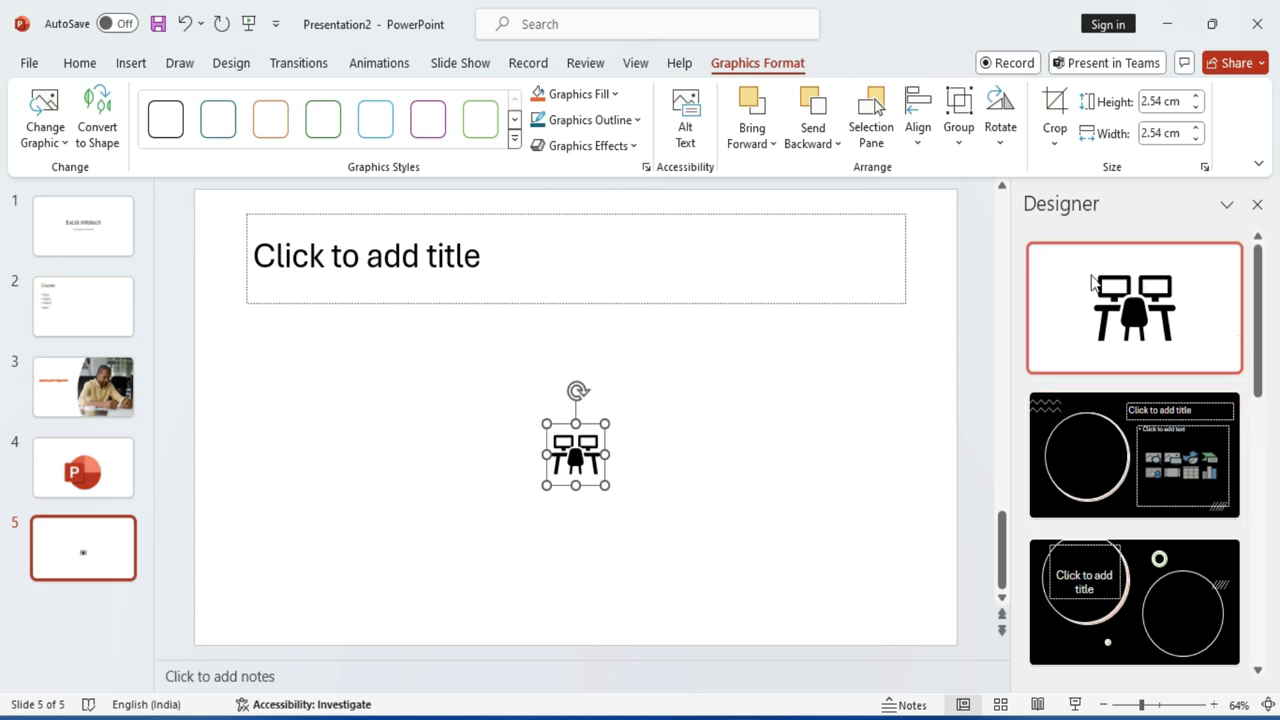
# Apply the Designer layout showing the desk icon enlarged on the left of slide 5.
pyautogui.scroll(-4, 1133, 508)
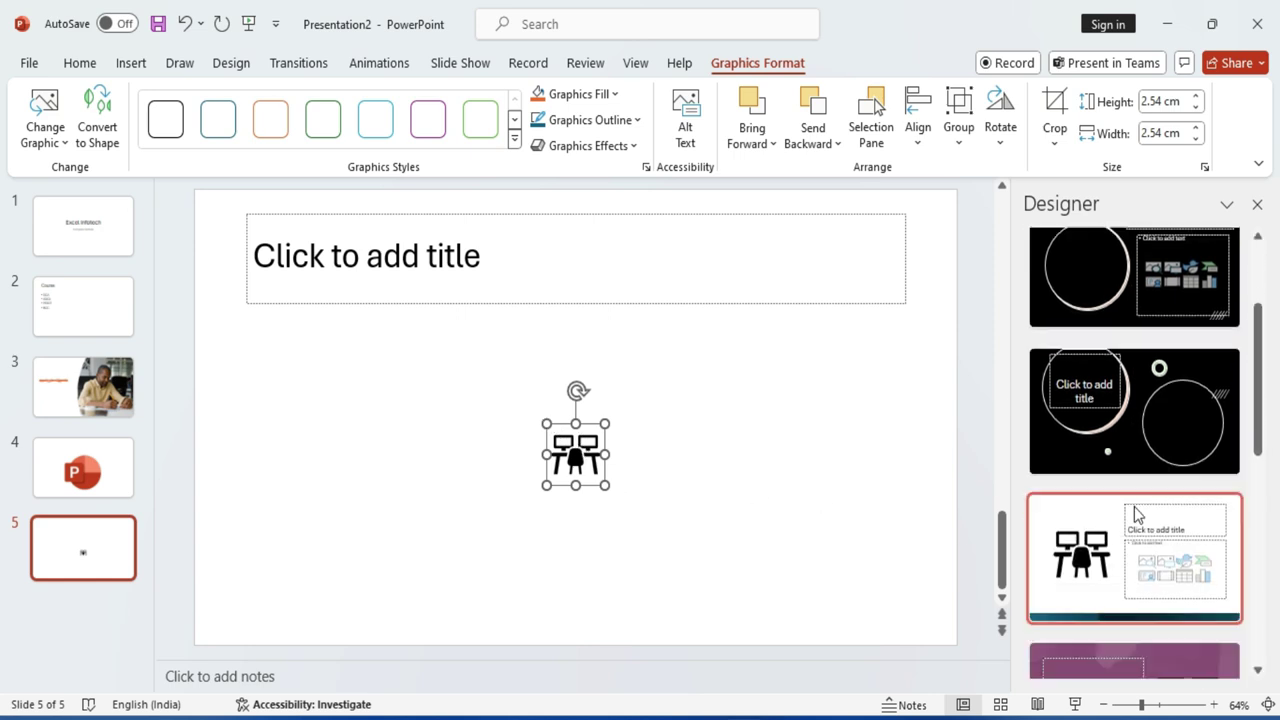
pyautogui.scroll(-1, 1135, 518)
pyautogui.scroll(-3, 1134, 522)
pyautogui.scroll(-1, 1134, 522)
pyautogui.scroll(-1, 1134, 522)
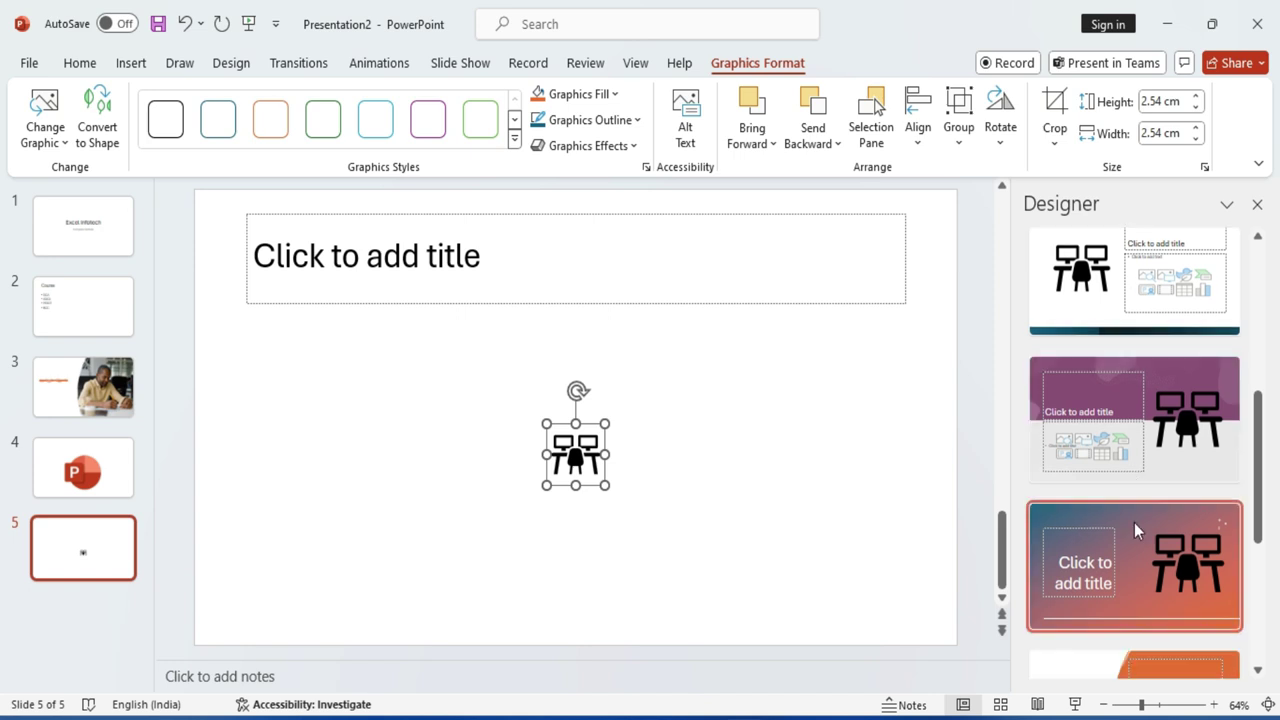
pyautogui.scroll(-2, 1134, 522)
pyautogui.scroll(-2, 1134, 522)
pyautogui.scroll(-2, 1134, 523)
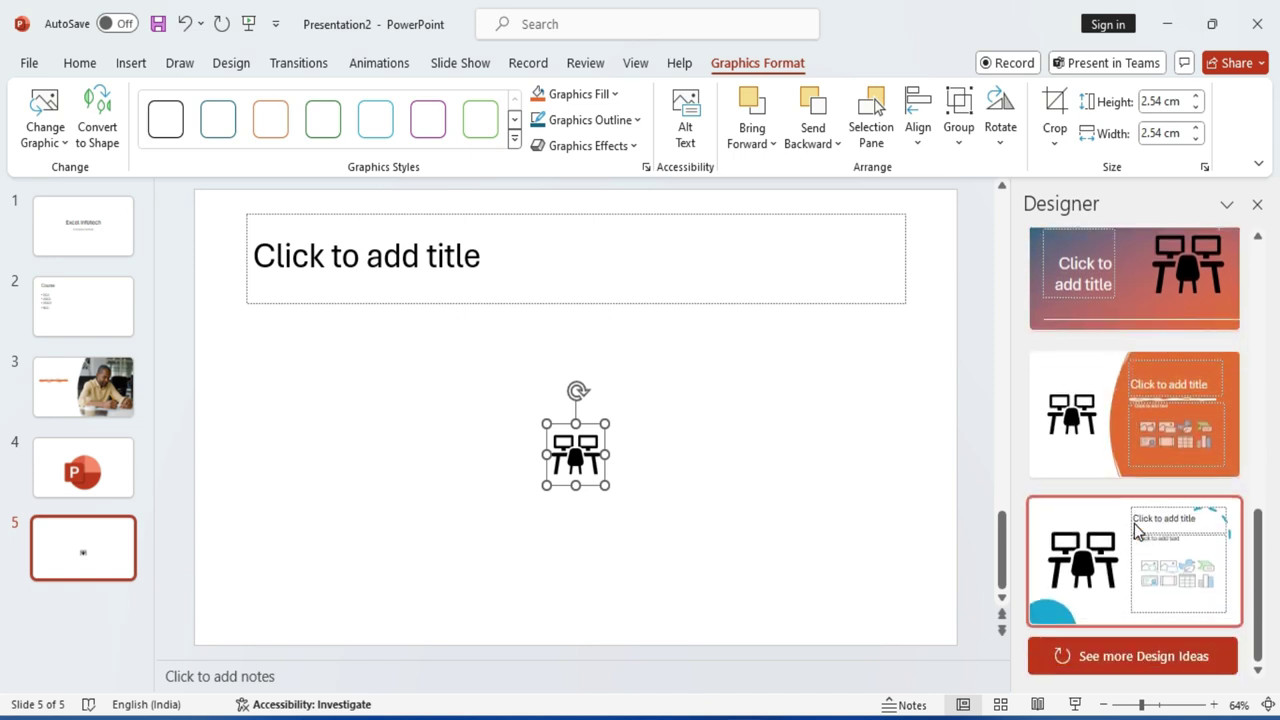
pyautogui.click(1085, 565)
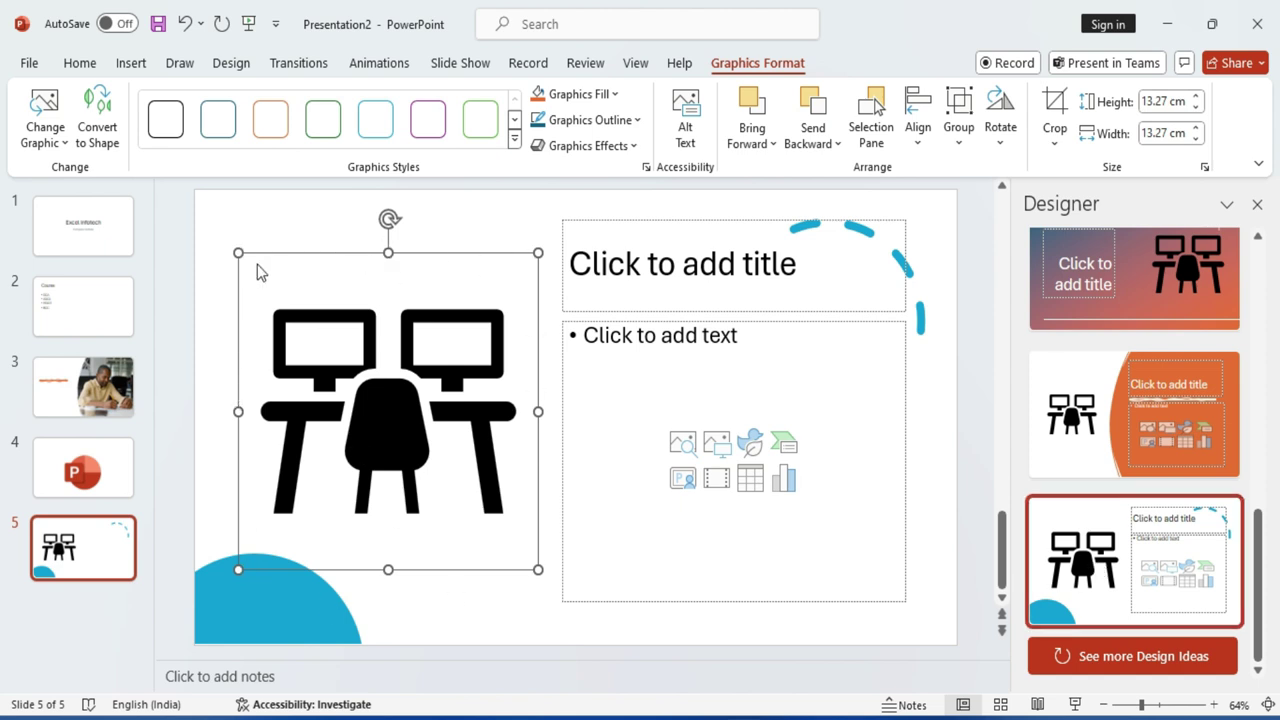
# Click into slide 5's title and body placeholders, then add a blank slide 6 with Ctrl+M.
pyautogui.click(420, 608)
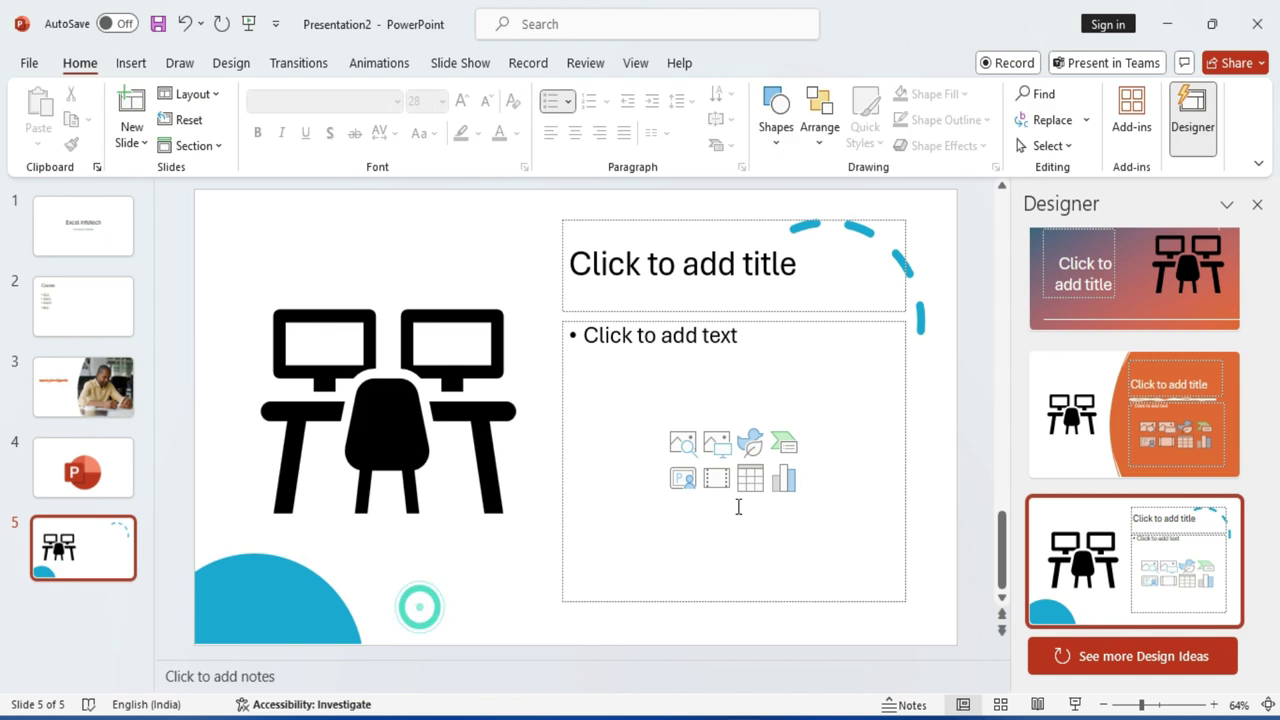
pyautogui.click(704, 268)
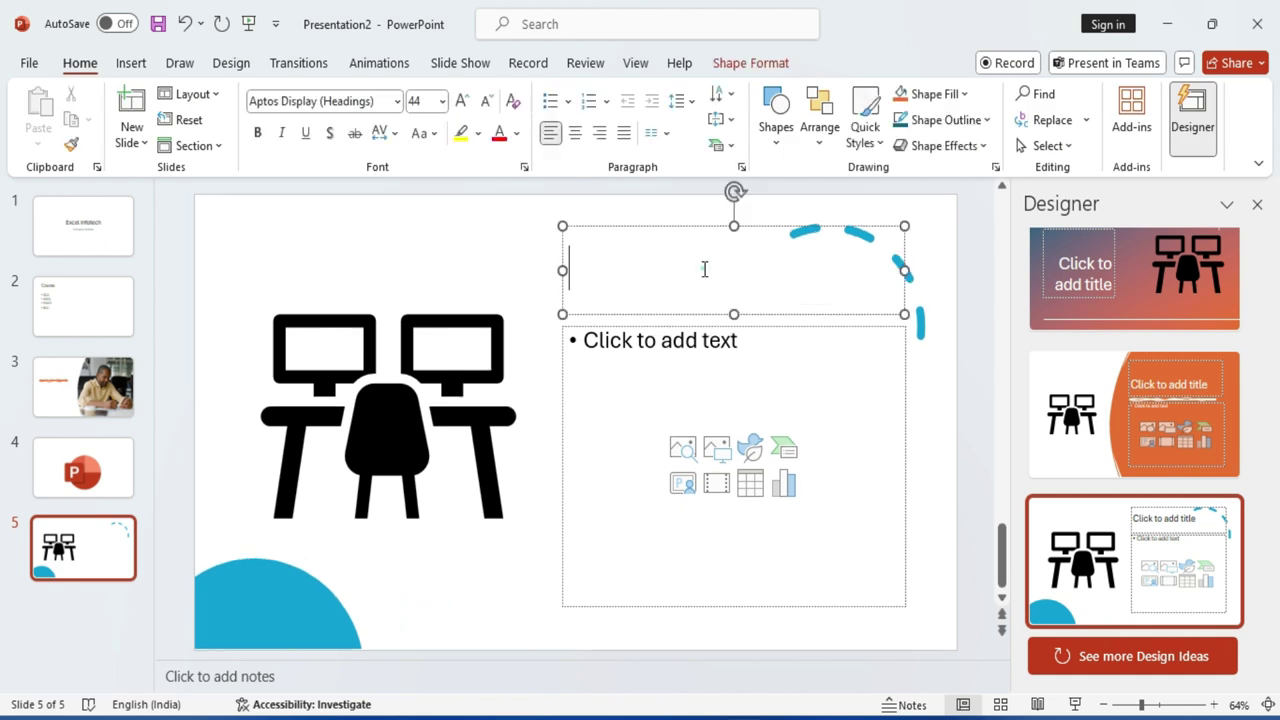
pyautogui.click(642, 328)
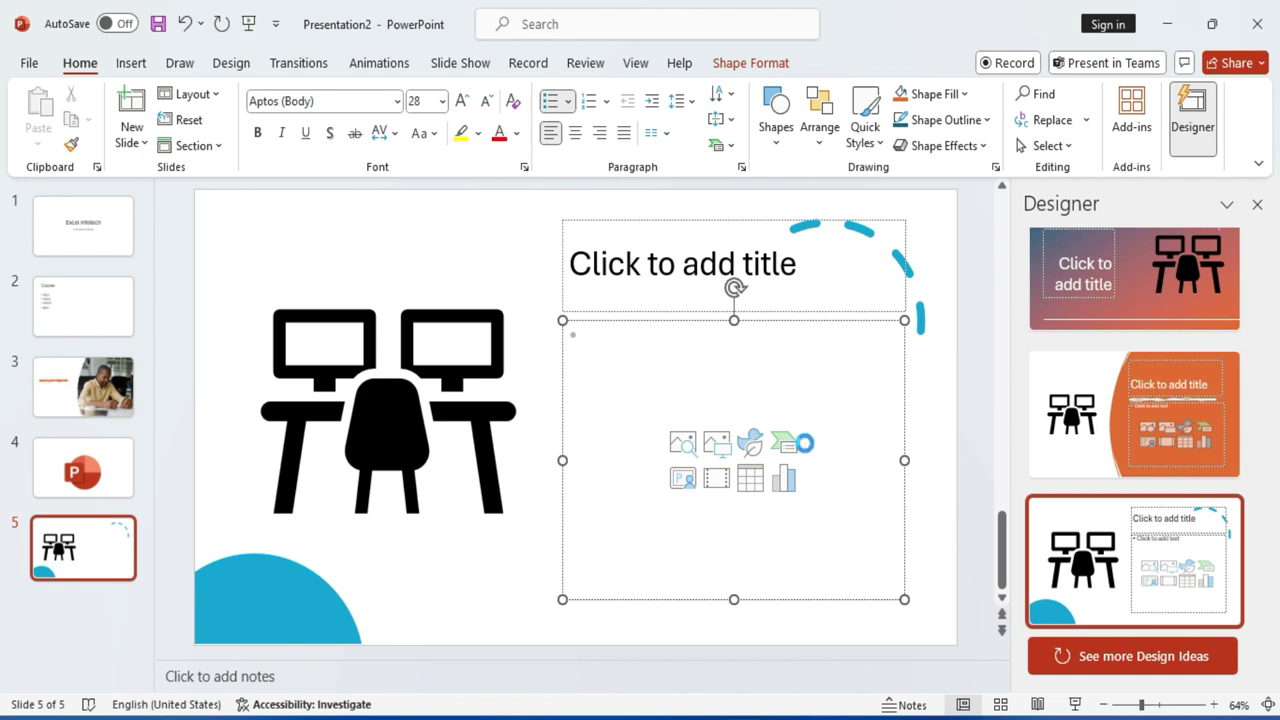
pyautogui.hotkey('ctrl', 'm')
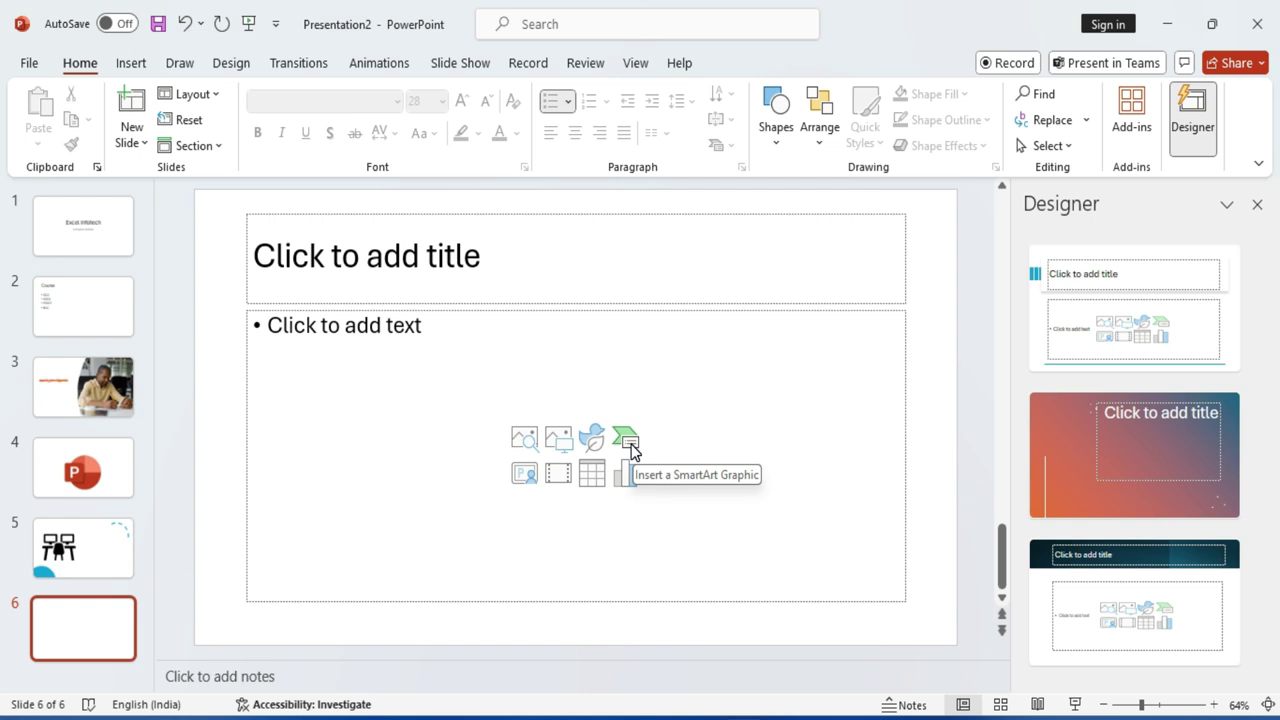
# After previewing the Name and Title Organization Chart, insert the Cycle > Gear SmartArt on slide 6.
pyautogui.click(631, 444)
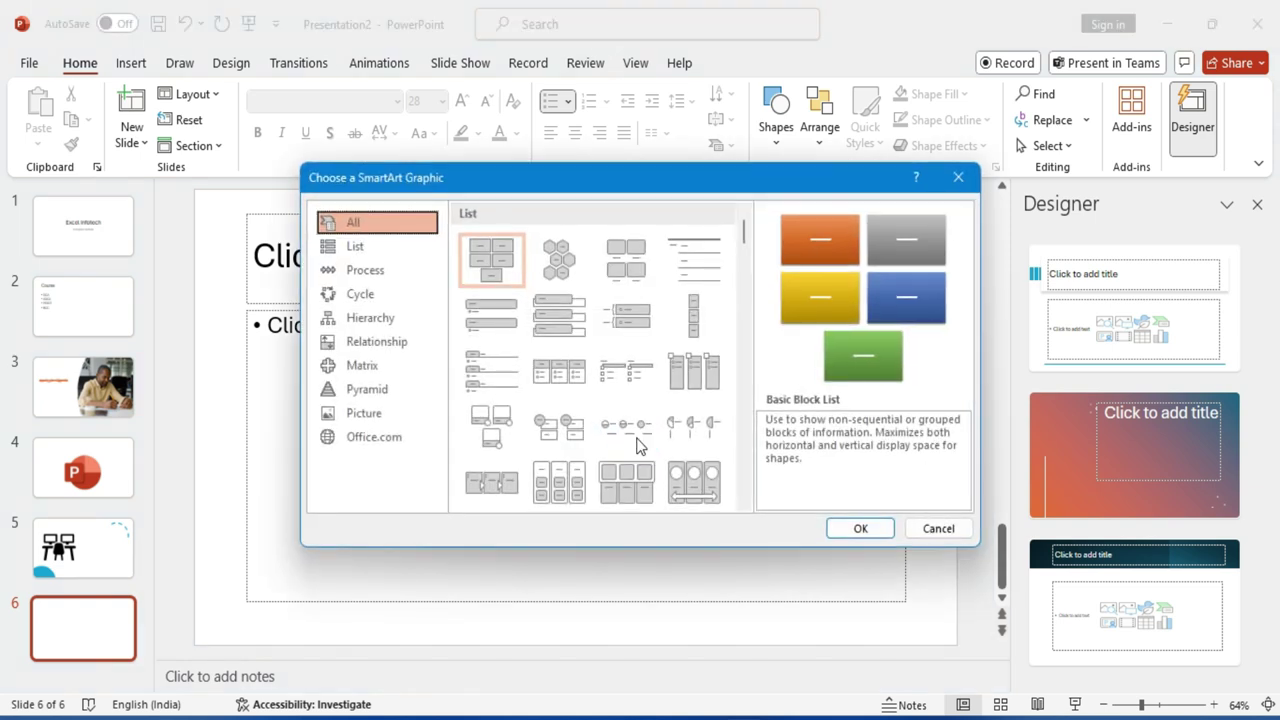
pyautogui.scroll(-3, 553, 400)
pyautogui.scroll(-5, 553, 400)
pyautogui.scroll(-5, 555, 406)
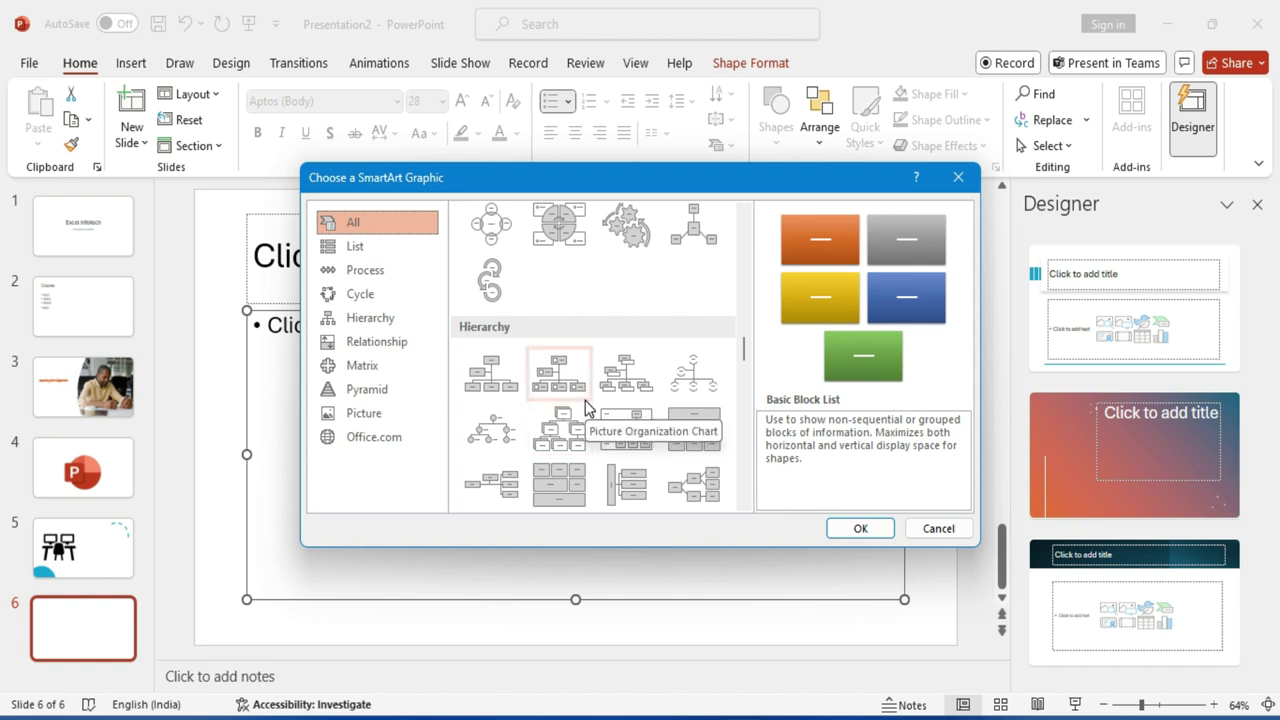
pyautogui.click(615, 385)
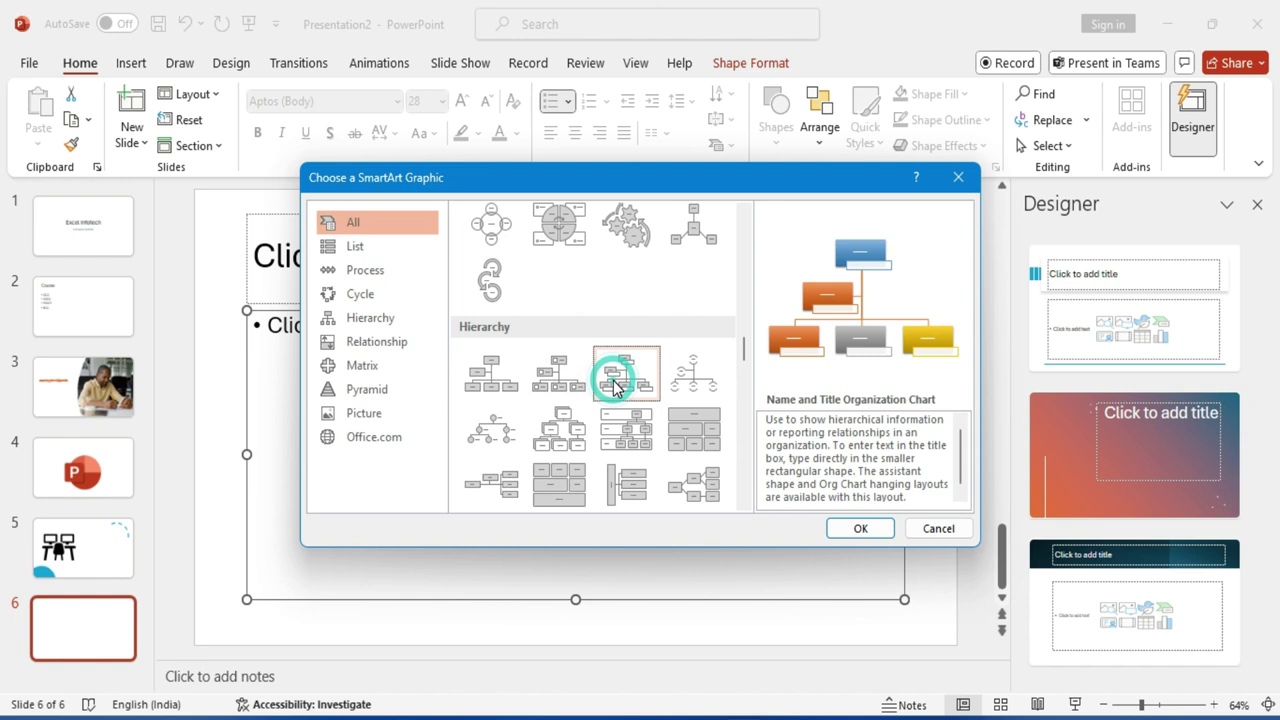
pyautogui.click(390, 296)
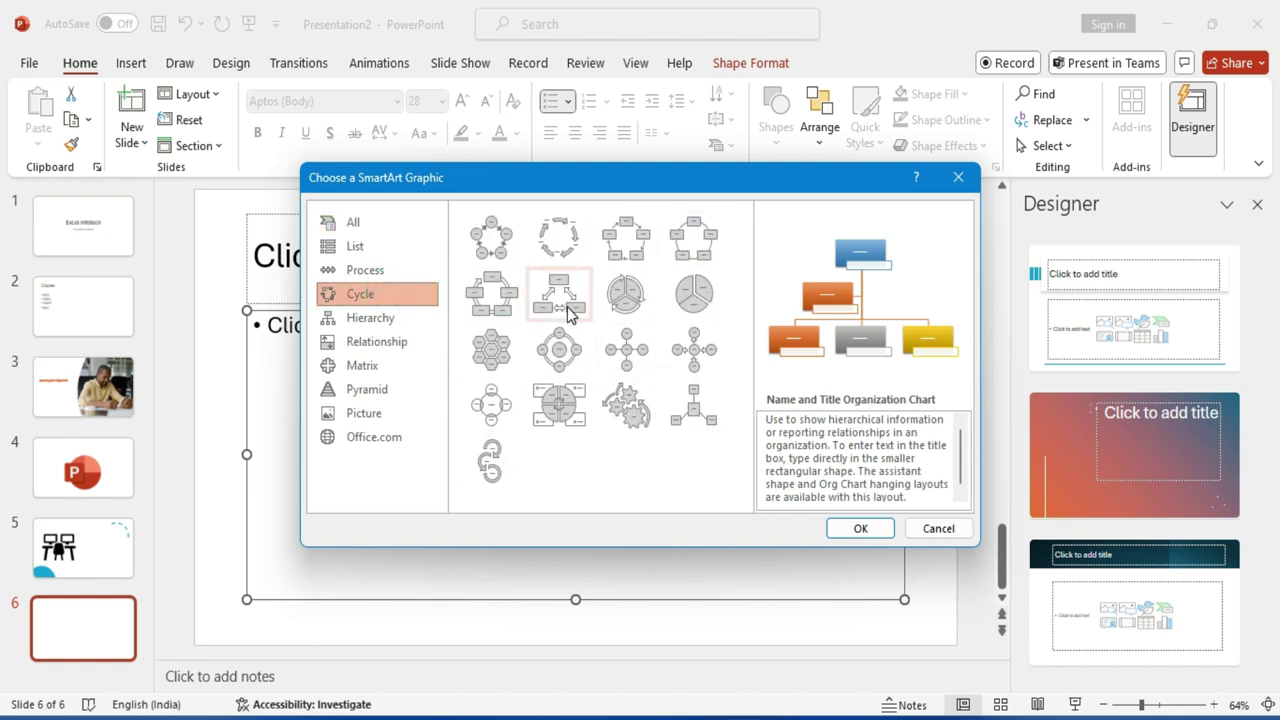
pyautogui.click(622, 412)
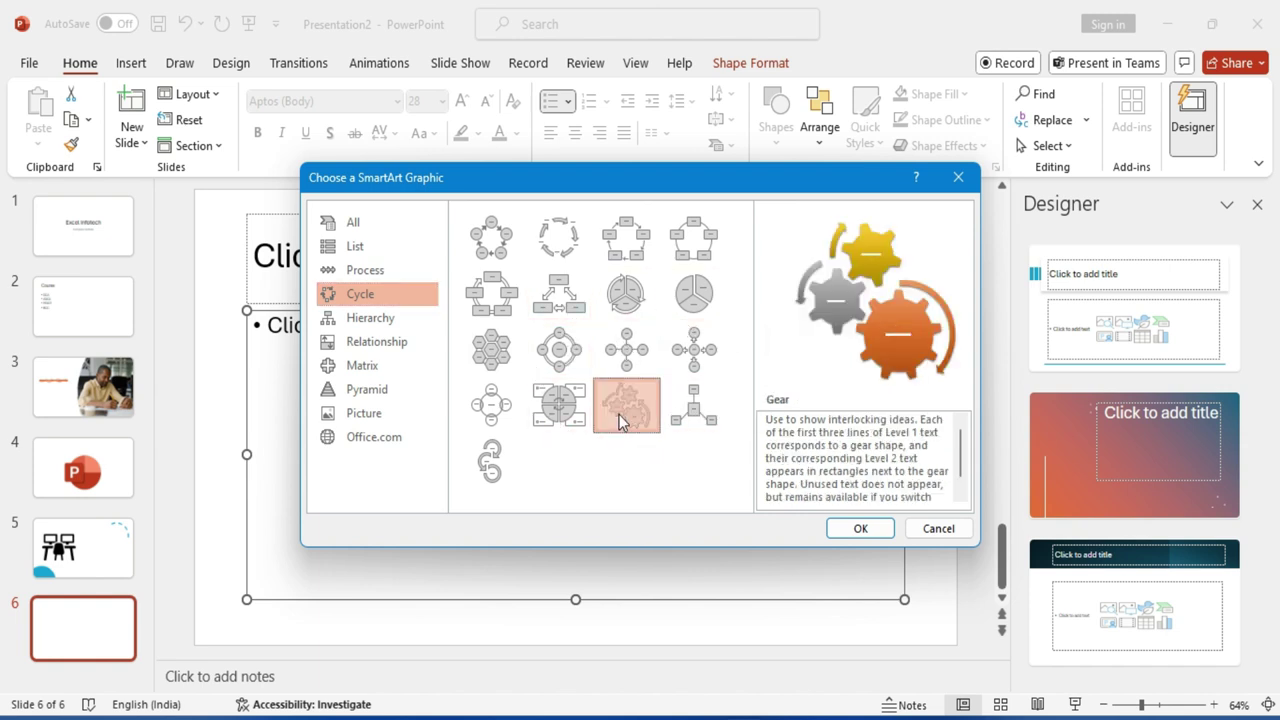
pyautogui.click(858, 528)
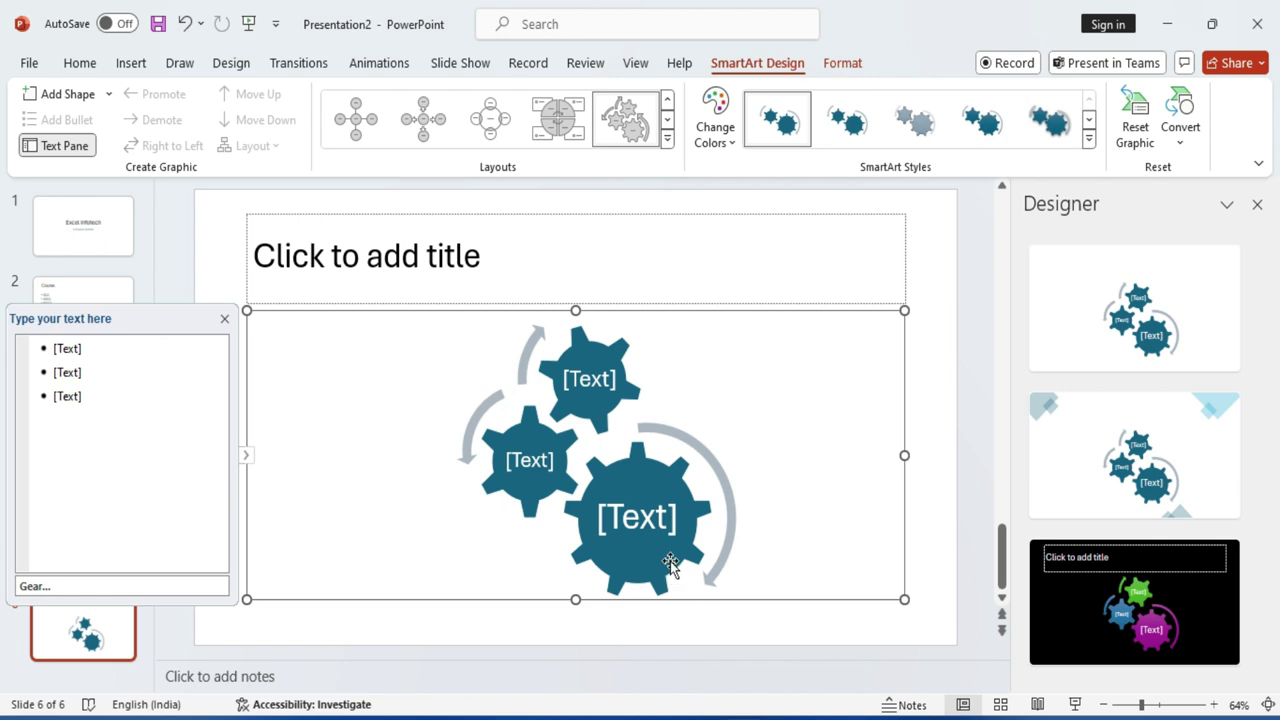
# Apply the white Designer idea with blue, green and purple gears to slide 6.
pyautogui.scroll(-3, 1105, 502)
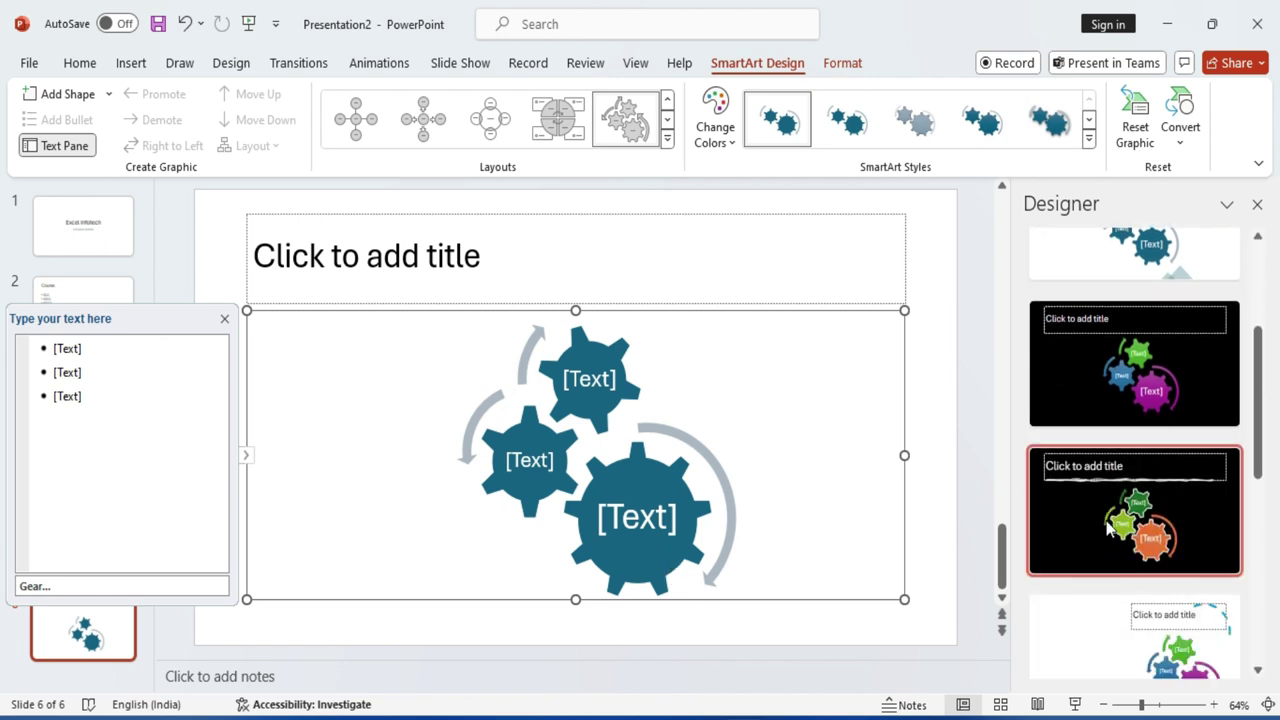
pyautogui.click(1124, 518)
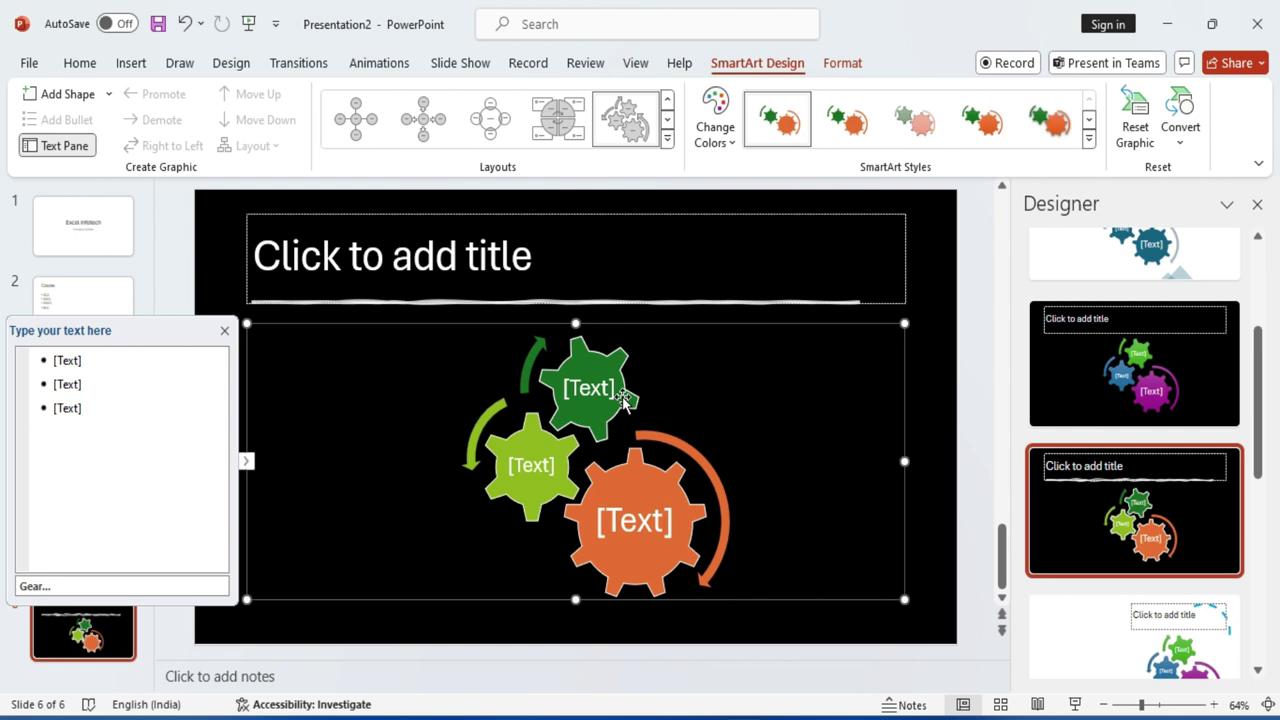
pyautogui.scroll(-2, 1090, 490)
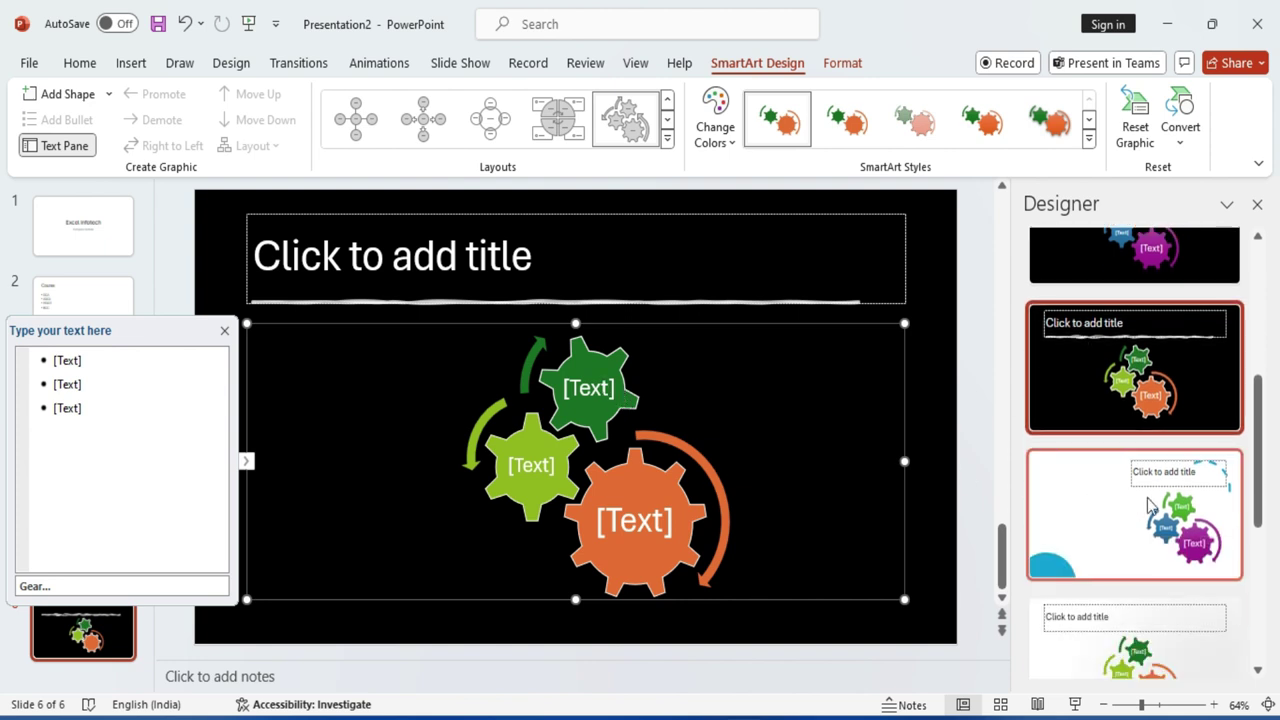
pyautogui.click(1150, 505)
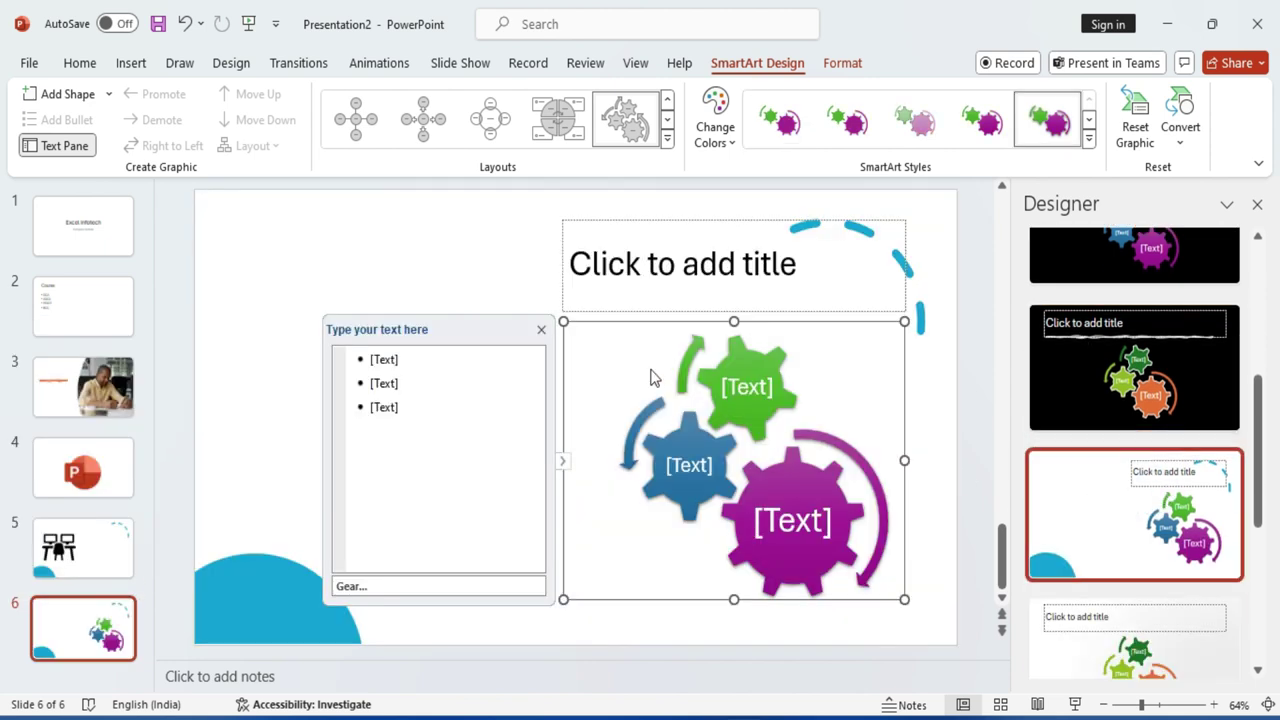
# Label the green and blue gears 'fdf' and 'ghfgh', then add blank slide 7.
pyautogui.click(763, 380)
pyautogui.write('fdf')
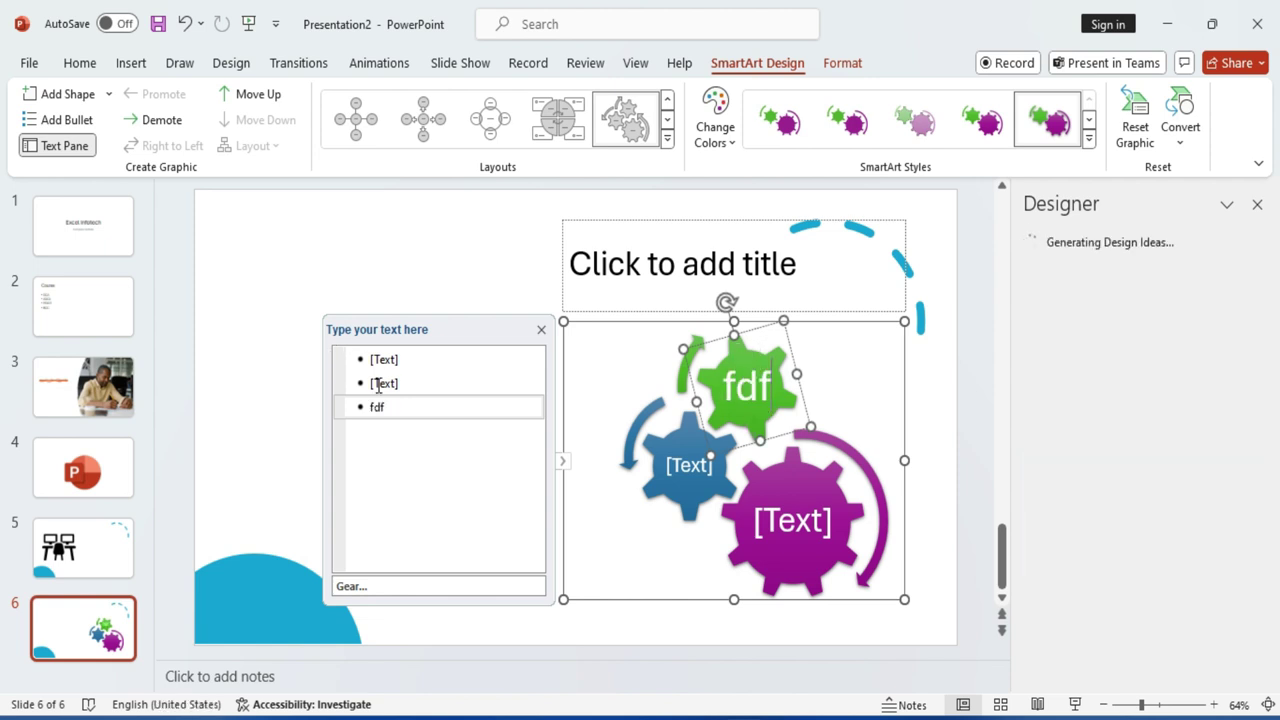
pyautogui.click(388, 382)
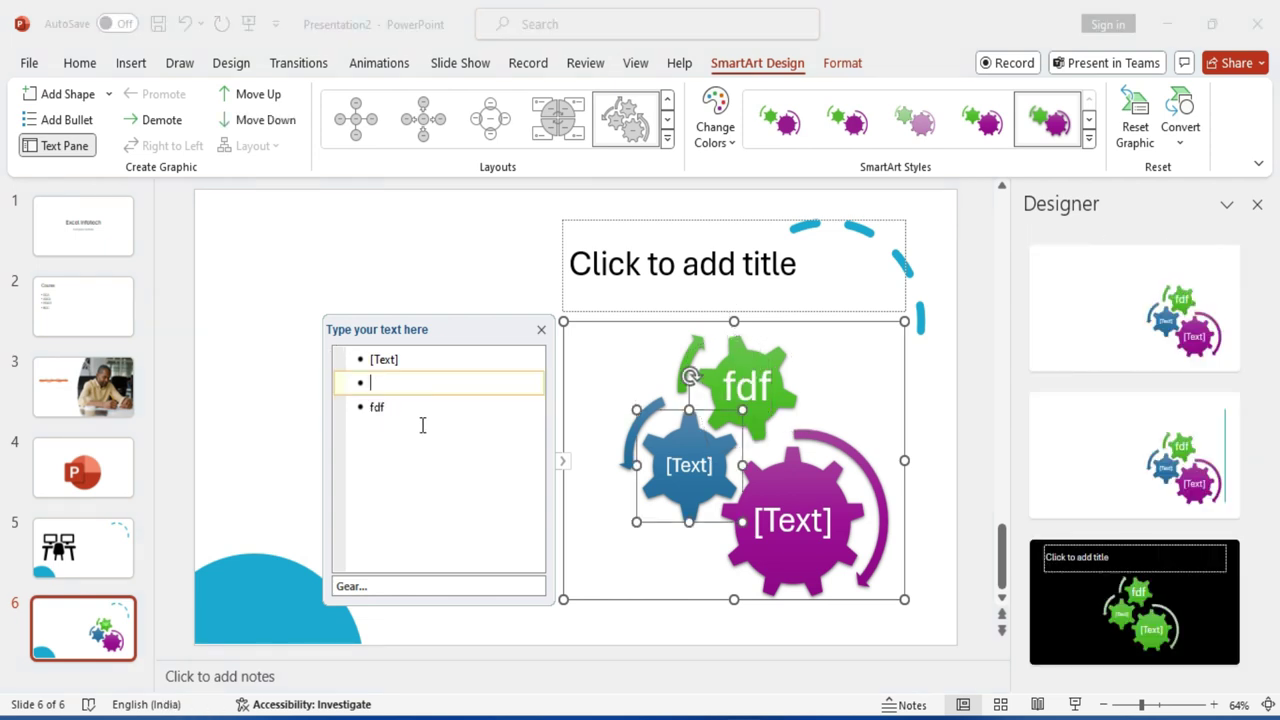
pyautogui.write('ghfgh')
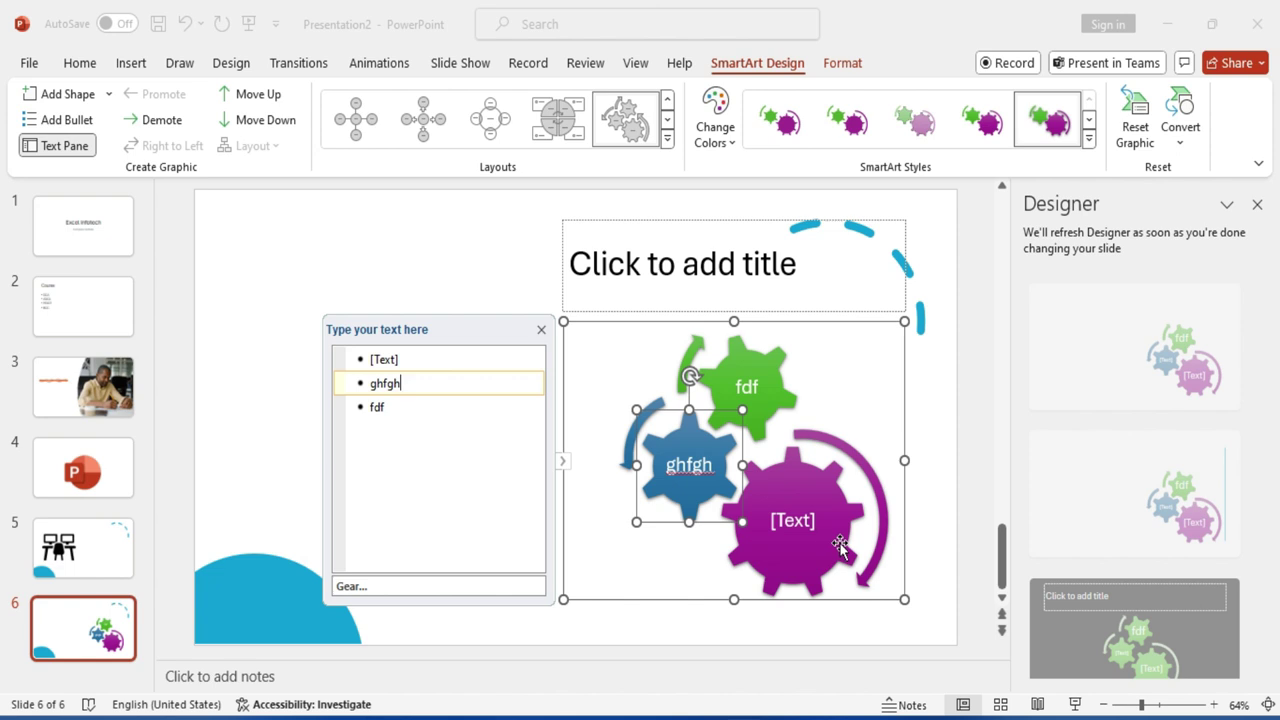
pyautogui.hotkey('ctrl', 'm')
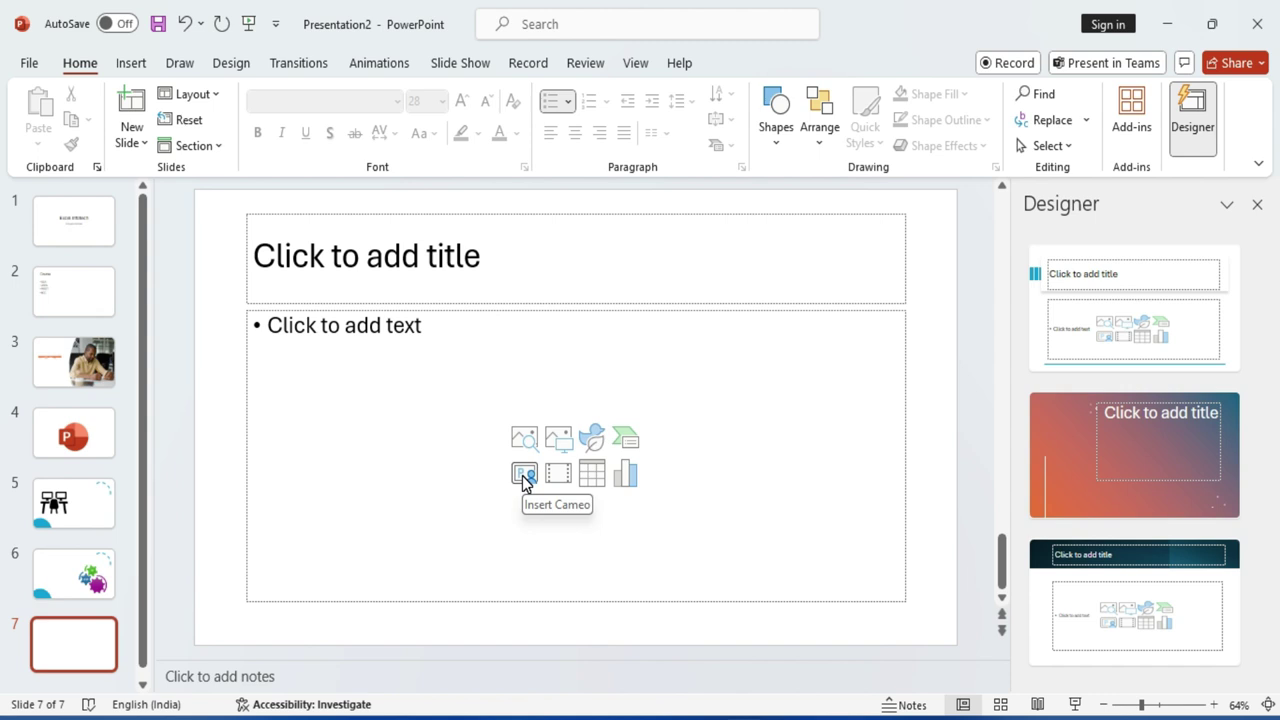
# Insert a live camera cameo into slide 7's content area, then add blank slide 8.
pyautogui.click(522, 475)
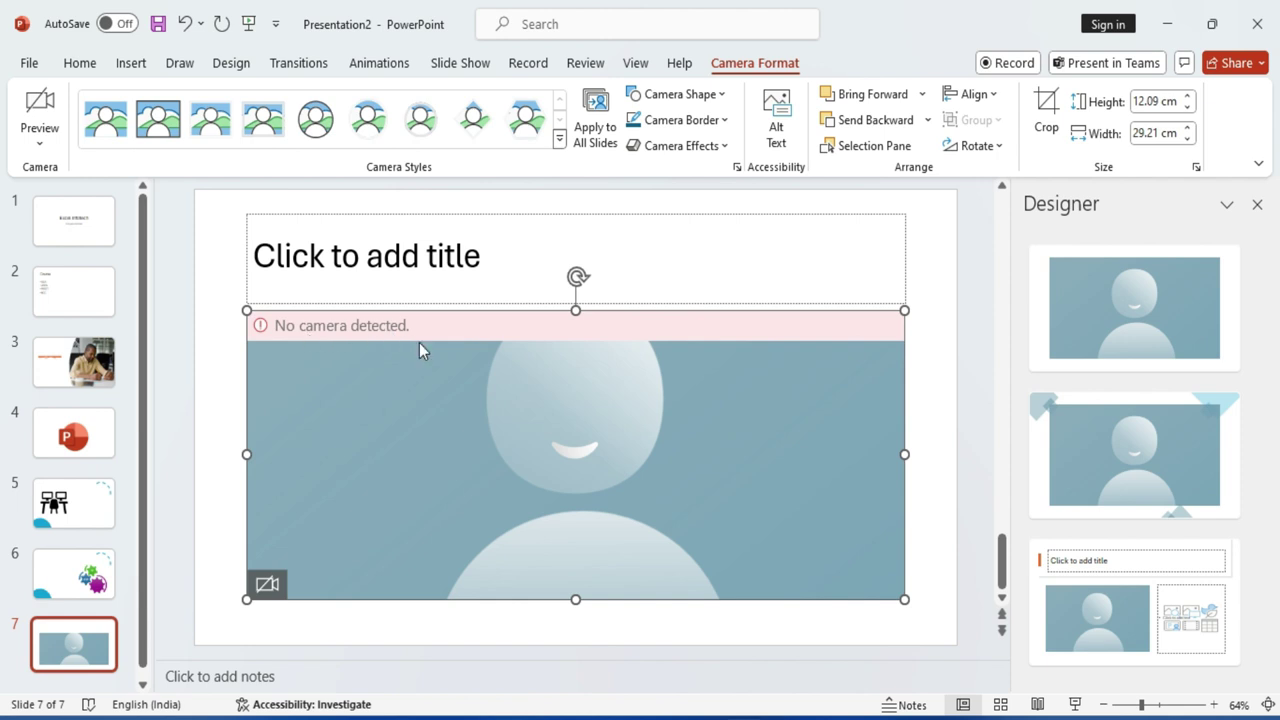
pyautogui.hotkey('ctrl', 'm')
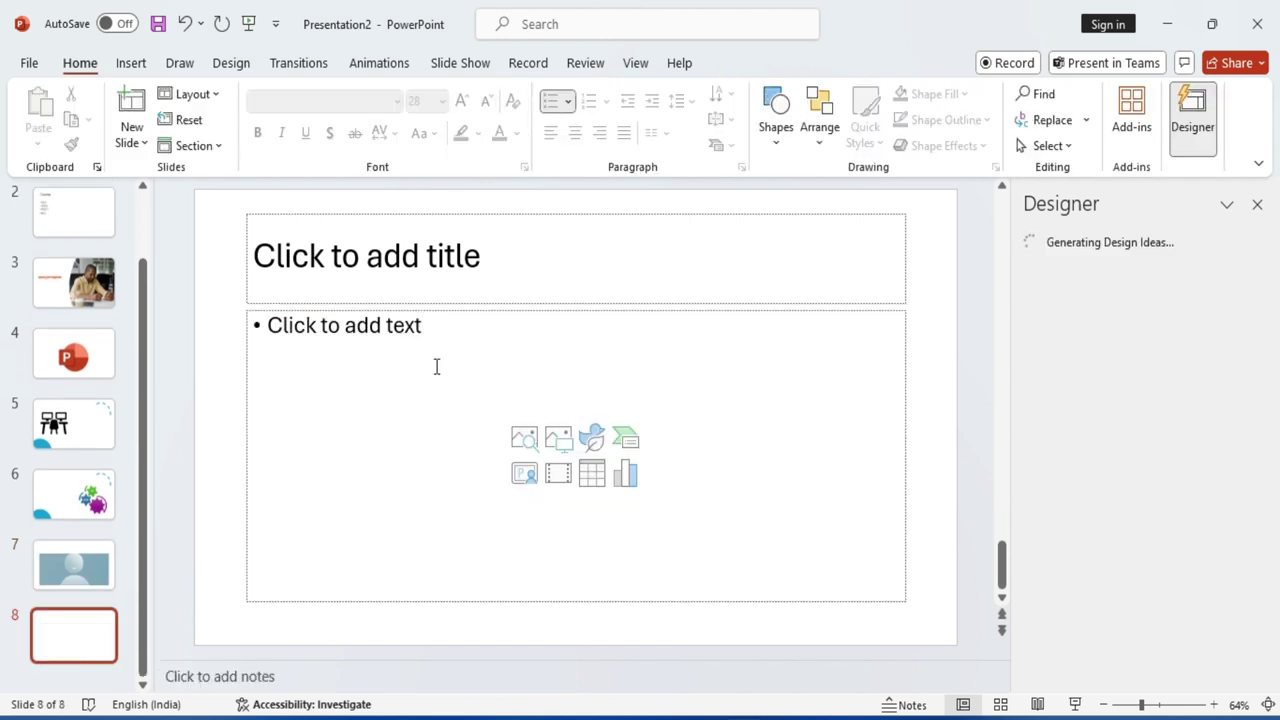
# Insert the video IMG_5014.MOV onto slide 8.
pyautogui.click(556, 476)
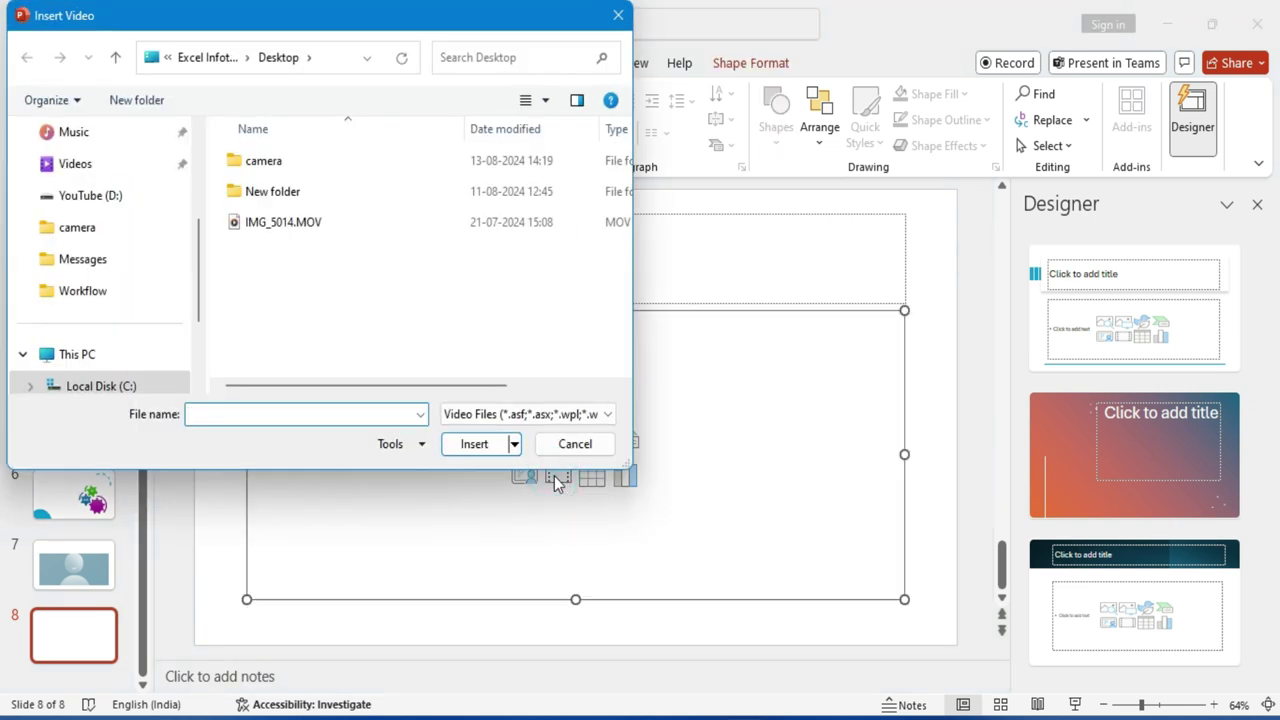
pyautogui.click(277, 224)
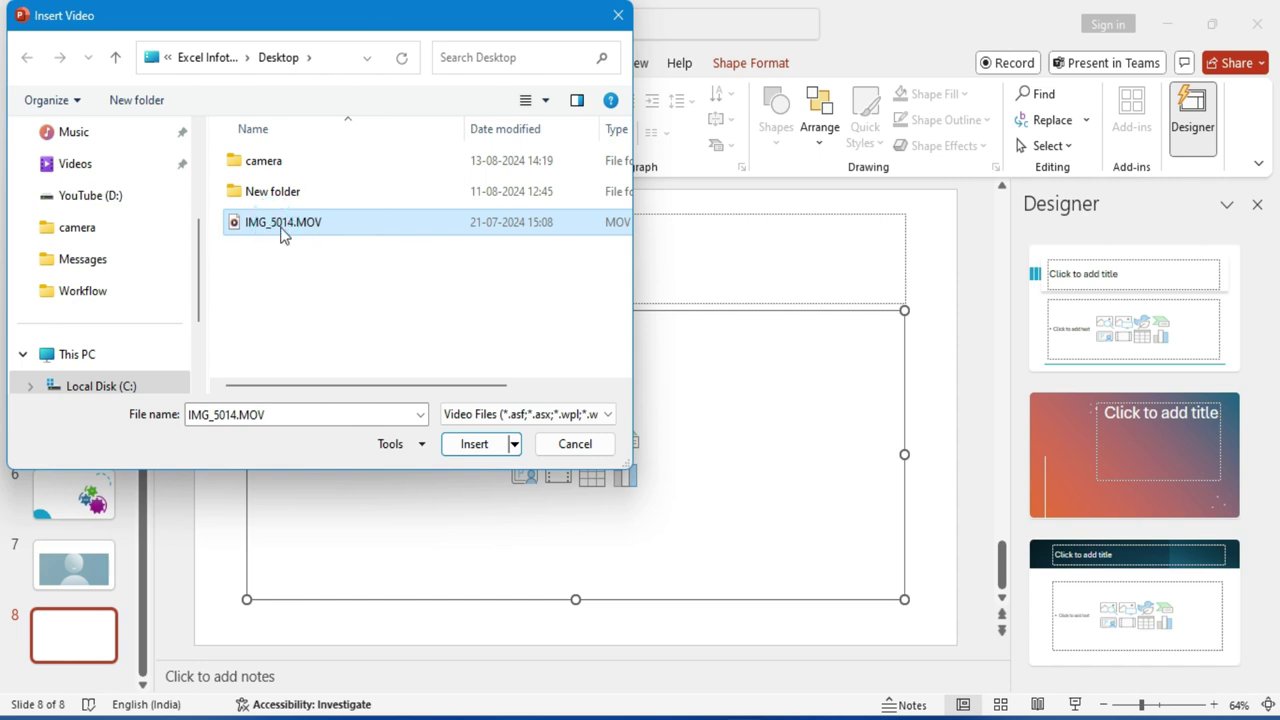
pyautogui.click(475, 446)
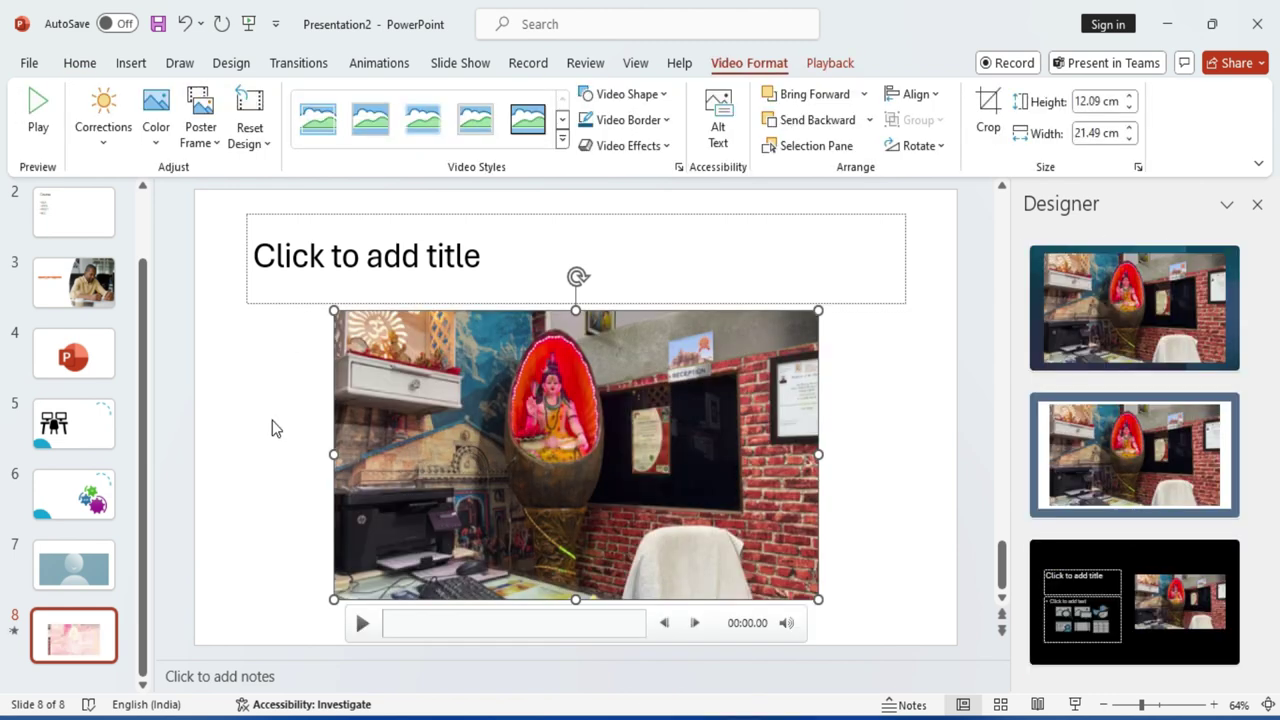
# Play and pause the video preview, then add blank slide 9.
pyautogui.click(360, 624)
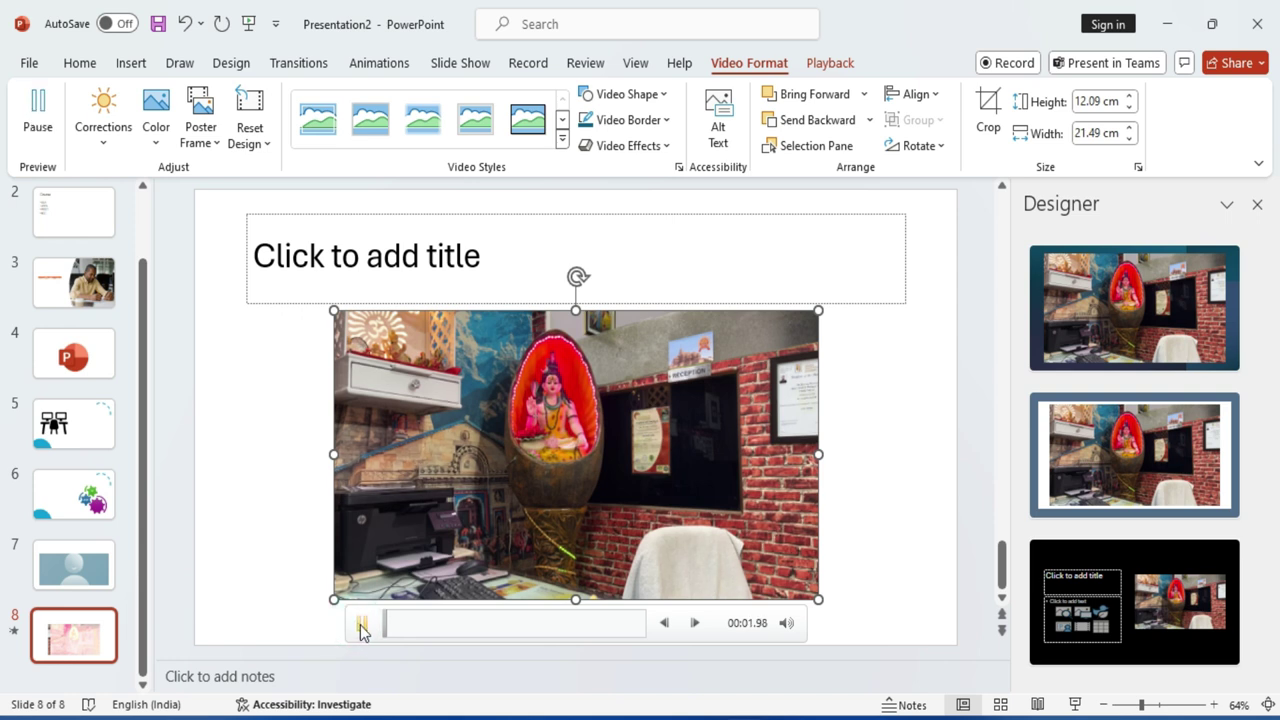
pyautogui.click(362, 625)
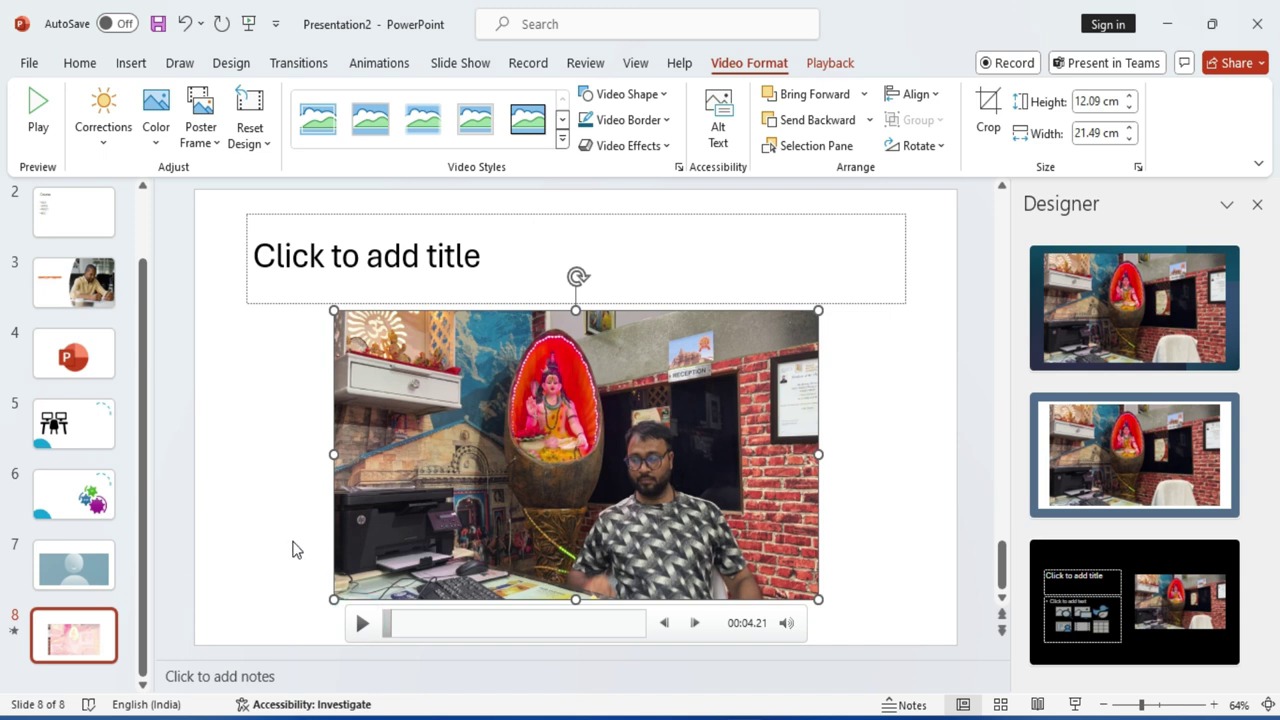
pyautogui.hotkey('ctrl', 'm')
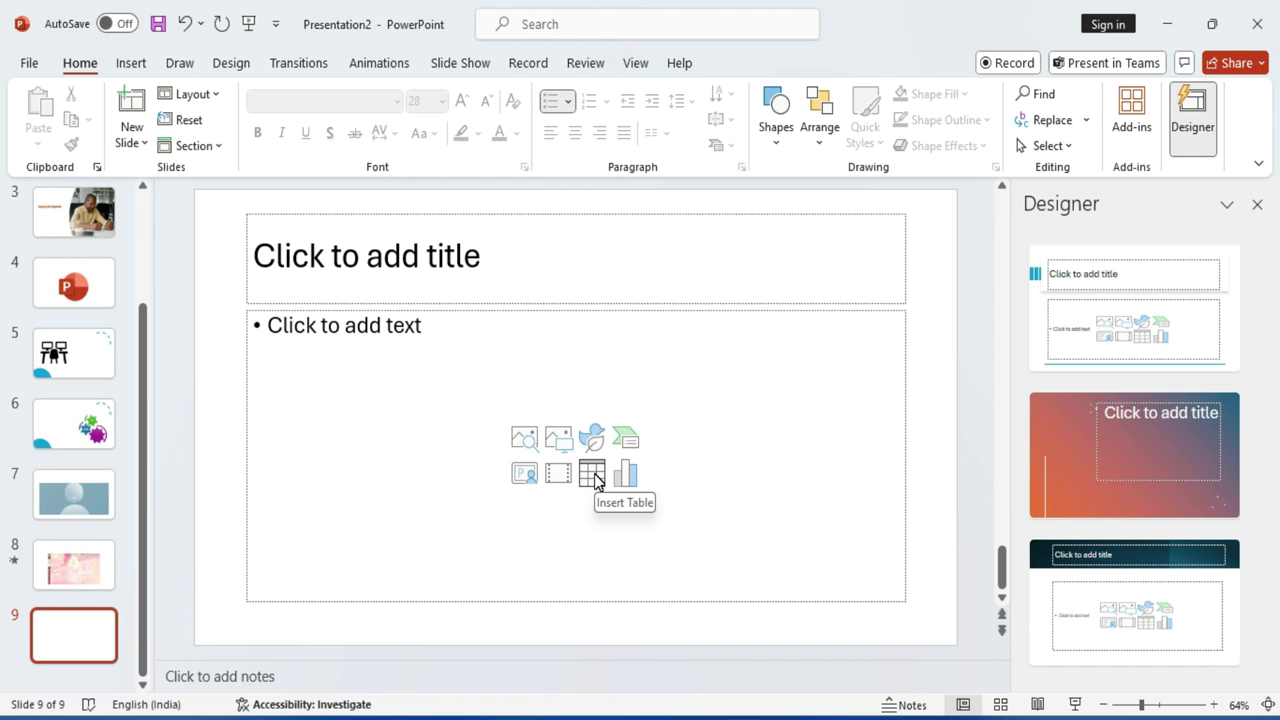
# Set up an Insert Table on slide 9 with 3 columns and 2 rows.
pyautogui.click(592, 473)
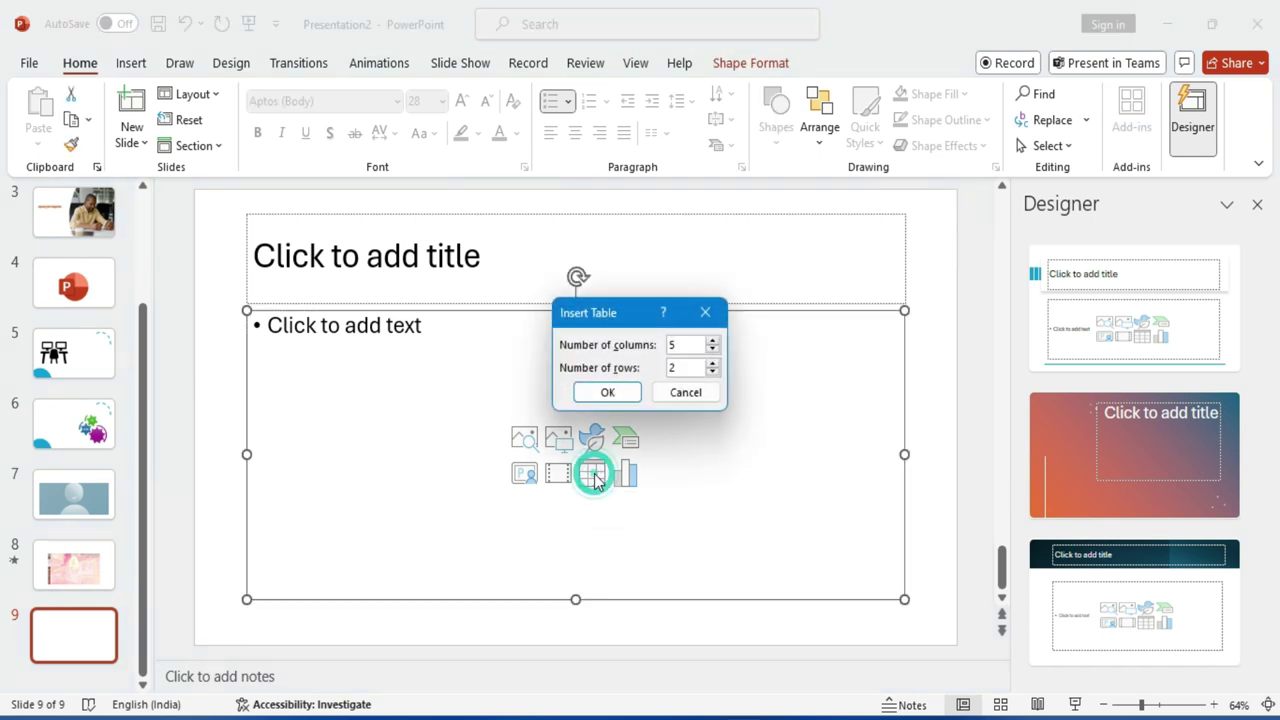
pyautogui.moveTo(615, 312); pyautogui.dragTo(453, 354)
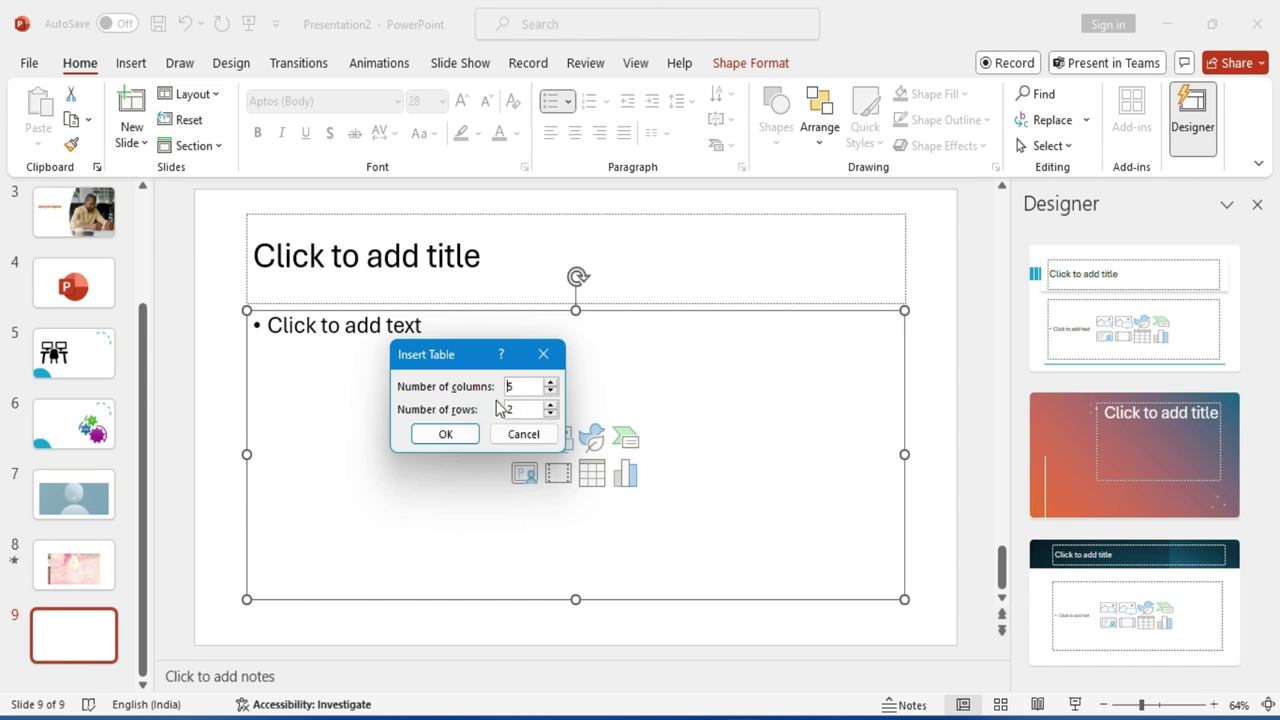
pyautogui.doubleClick(540, 389)
pyautogui.write('3')
pyautogui.press('Tab')
pyautogui.doubleClick(510, 409)
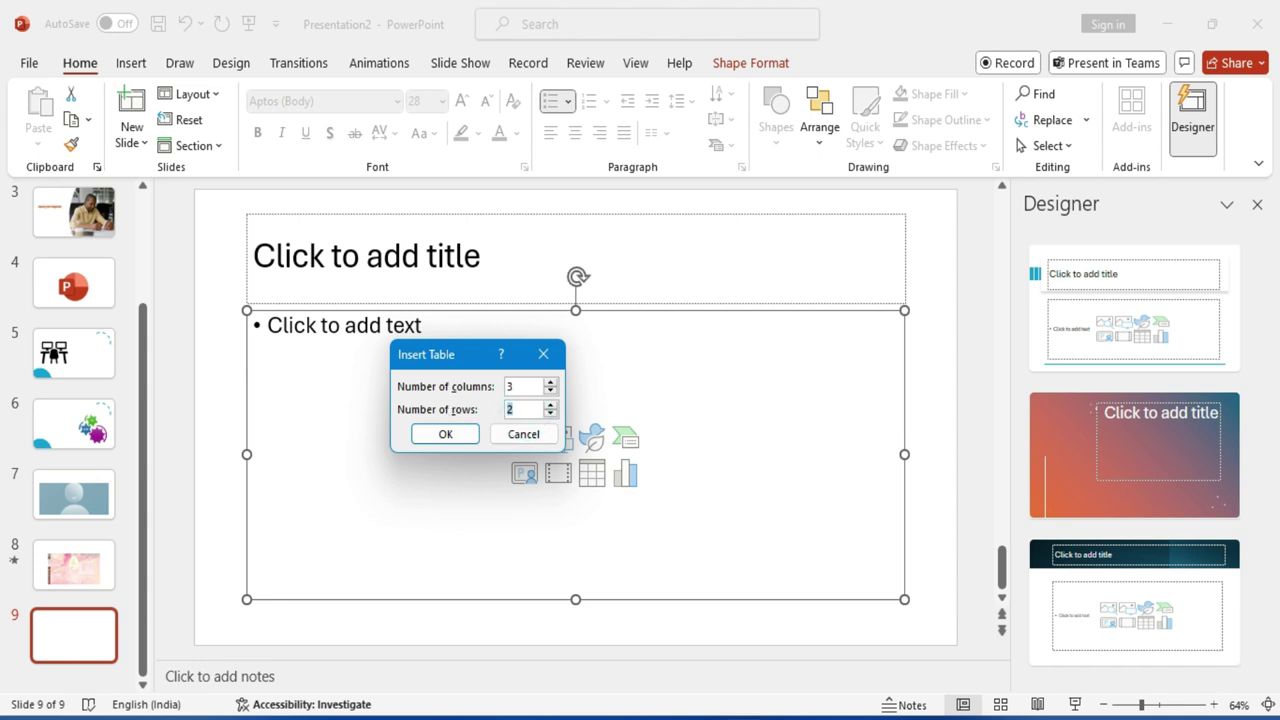
pyautogui.click(460, 437)
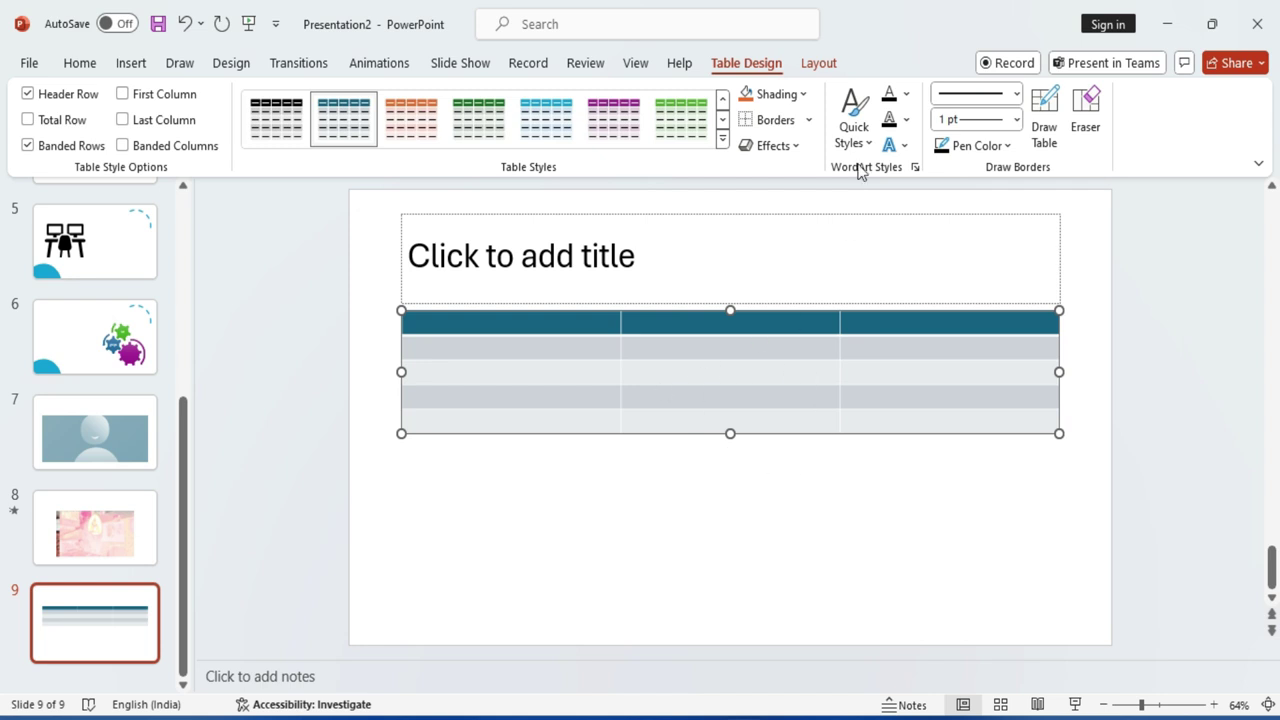
pyautogui.click(722, 141)
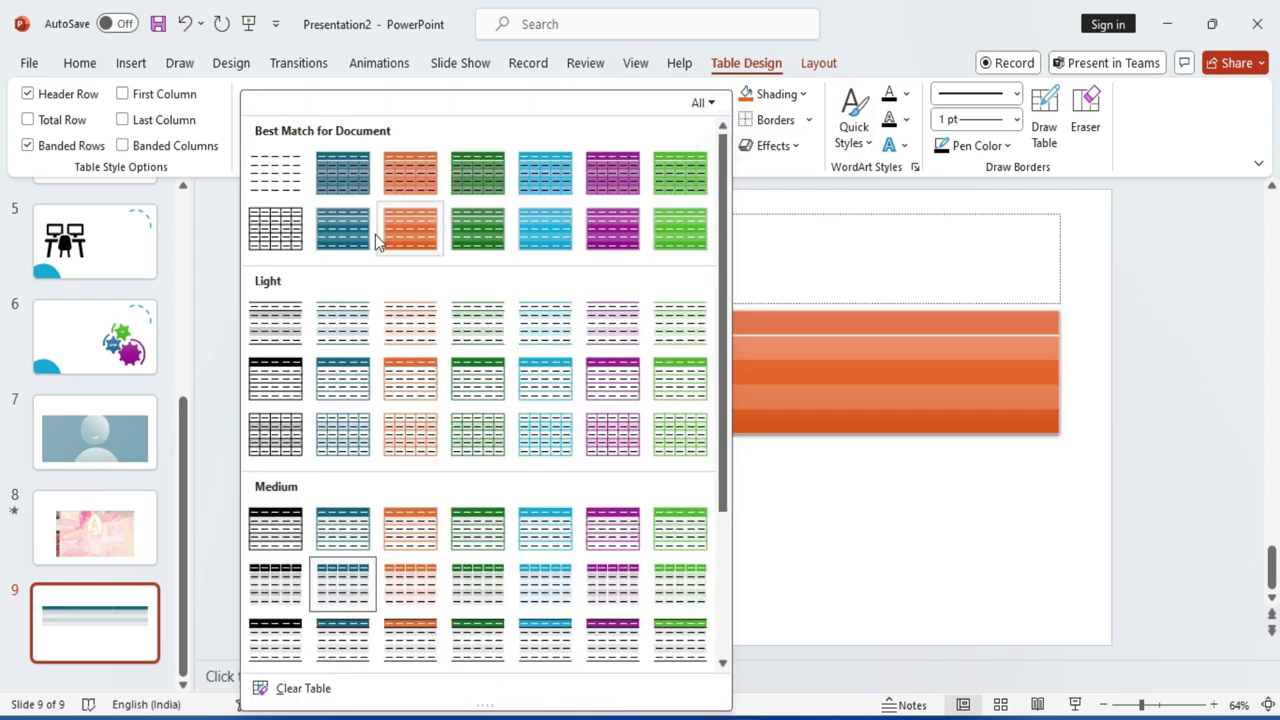
pyautogui.click(804, 276)
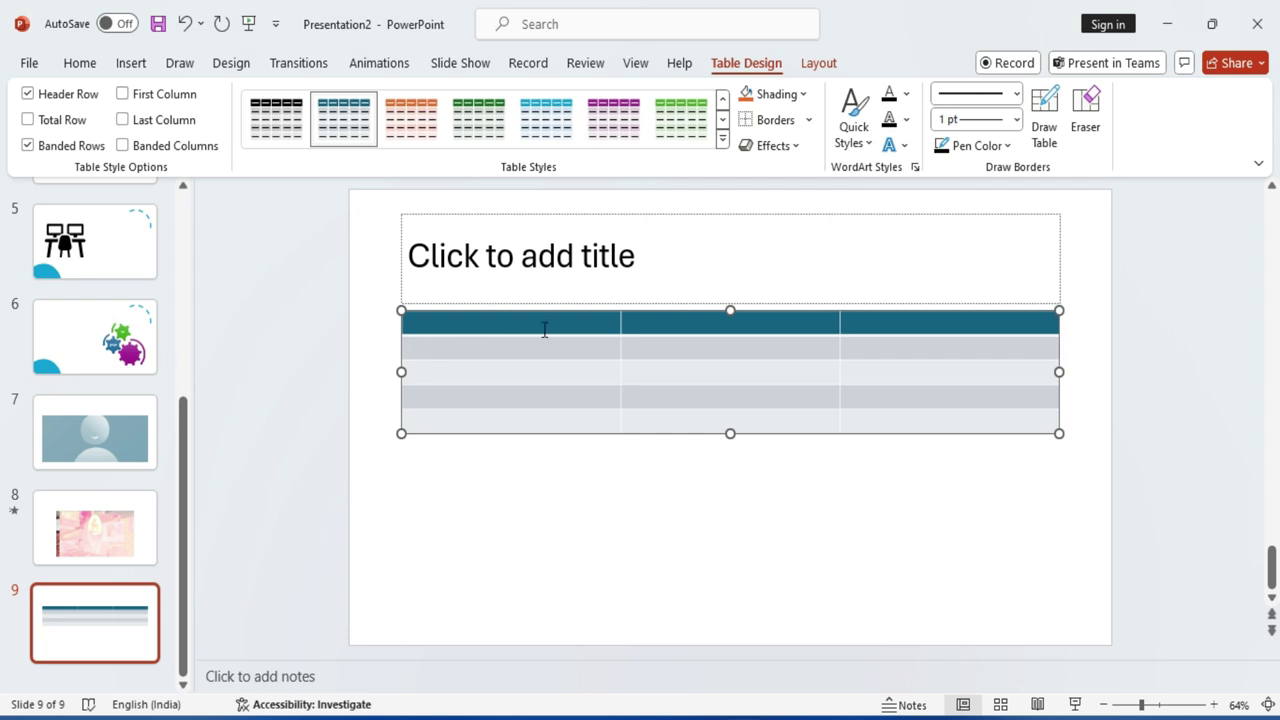
# Title slide 9 'Course' and enter table headers Course Name, Duration and Fee.
pyautogui.click(519, 258)
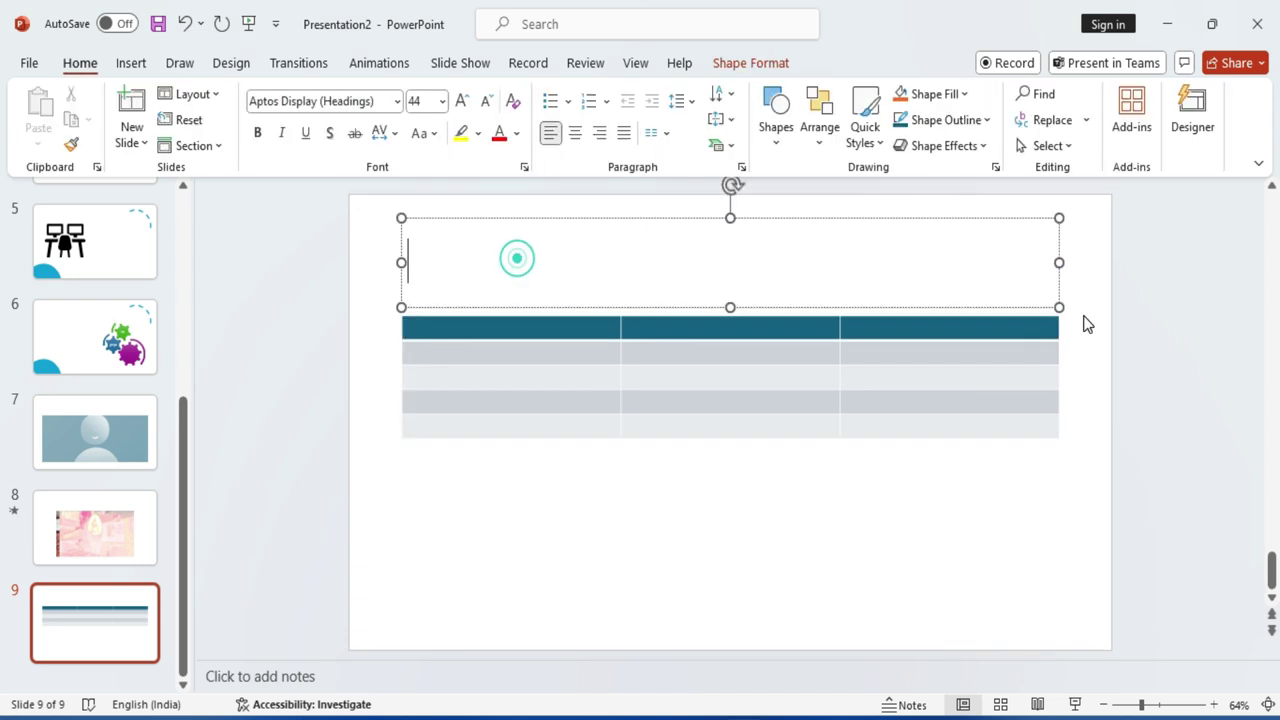
pyautogui.write('Course')
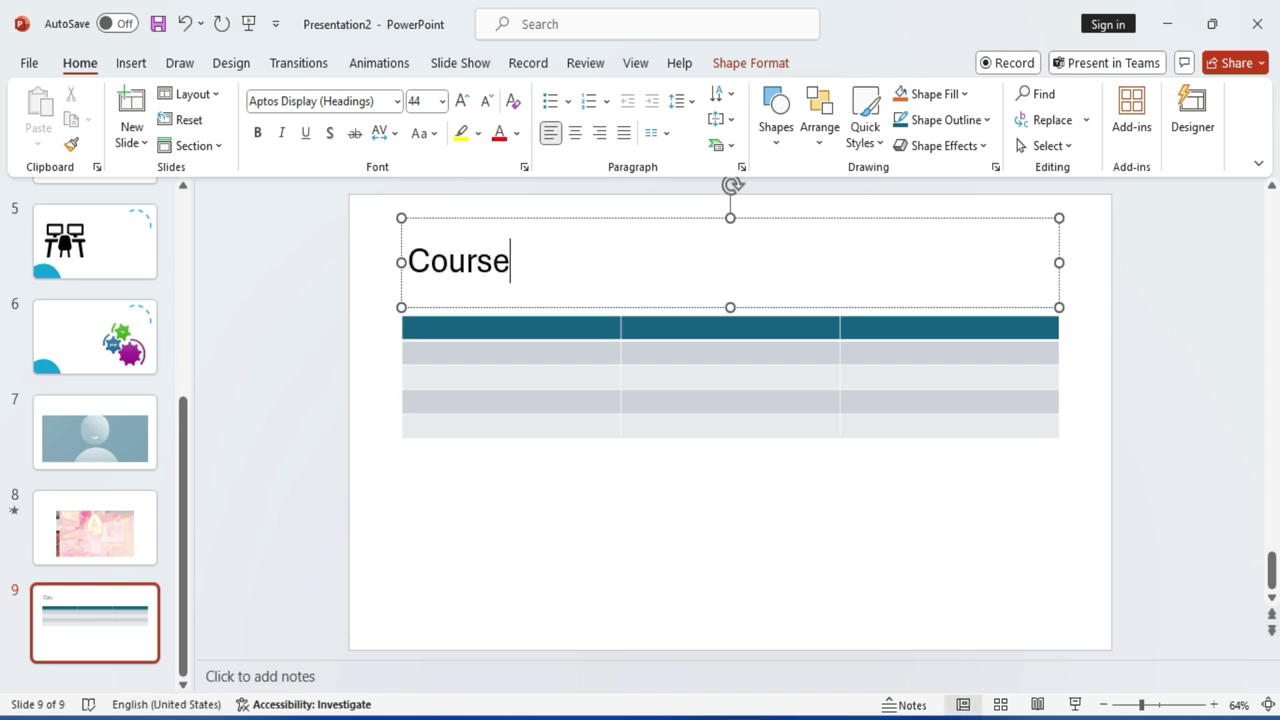
pyautogui.click(450, 322)
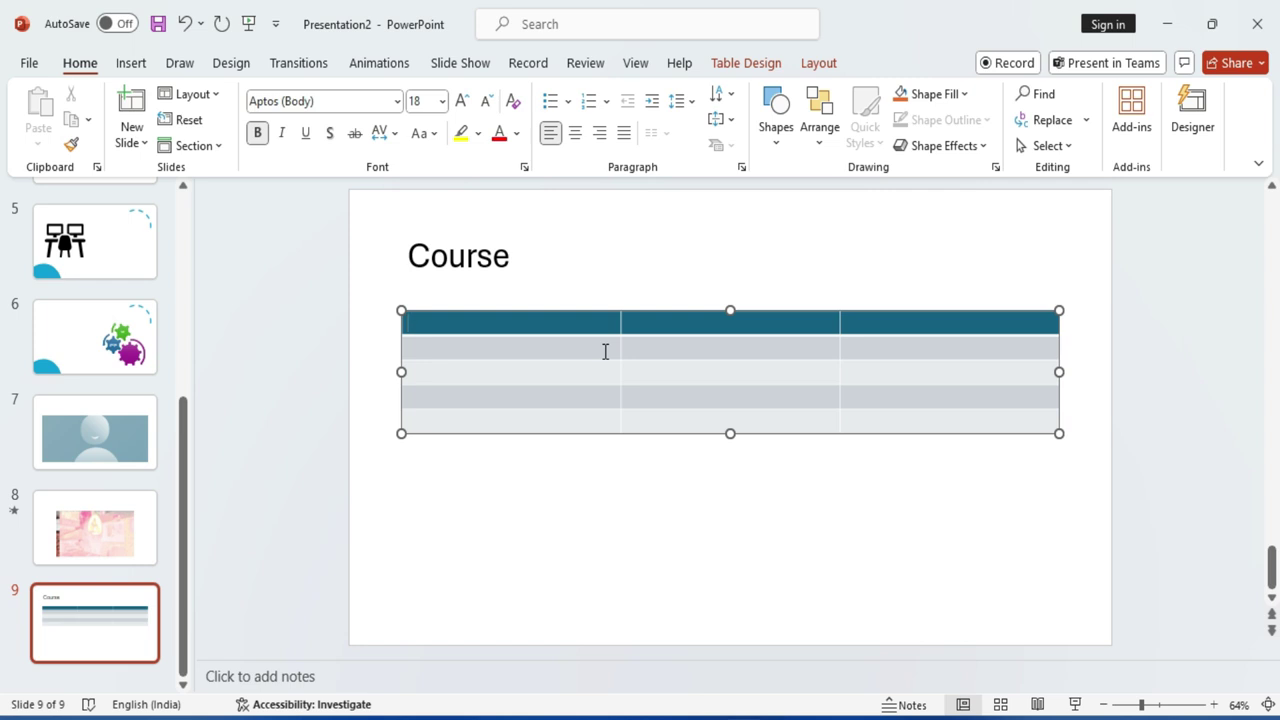
pyautogui.write('Course Name')
pyautogui.press('Tab')
pyautogui.write('Du')
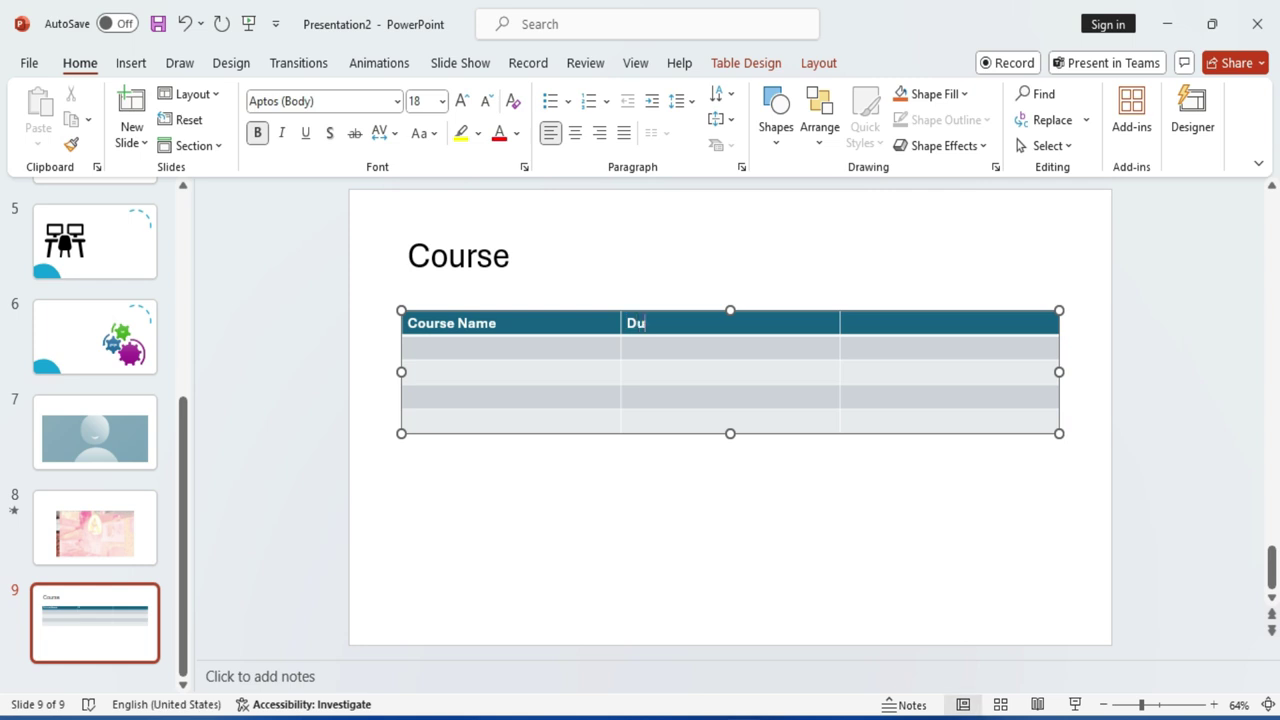
pyautogui.write('ration')
pyautogui.write('Fee')
# Fill the BCC row with 3 Months and 5000/-.
pyautogui.press('Tab')
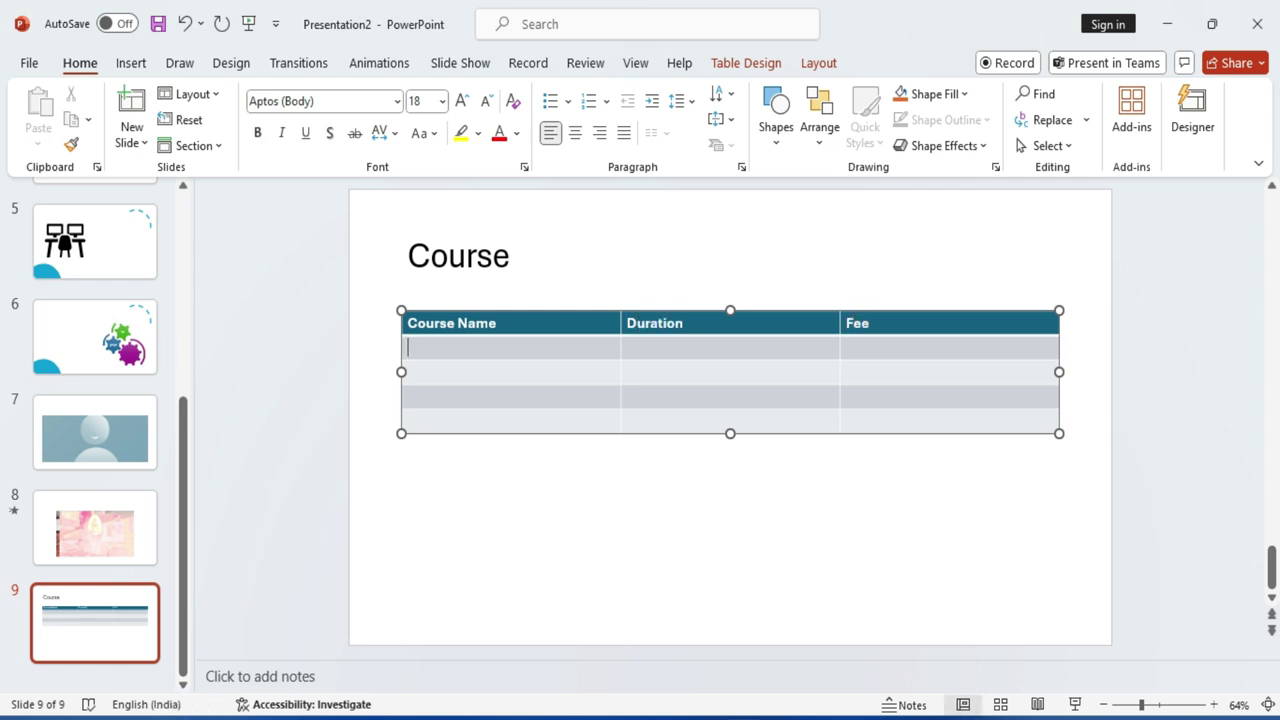
pyautogui.write('BCC')
pyautogui.press('Tab')
pyautogui.write('3')
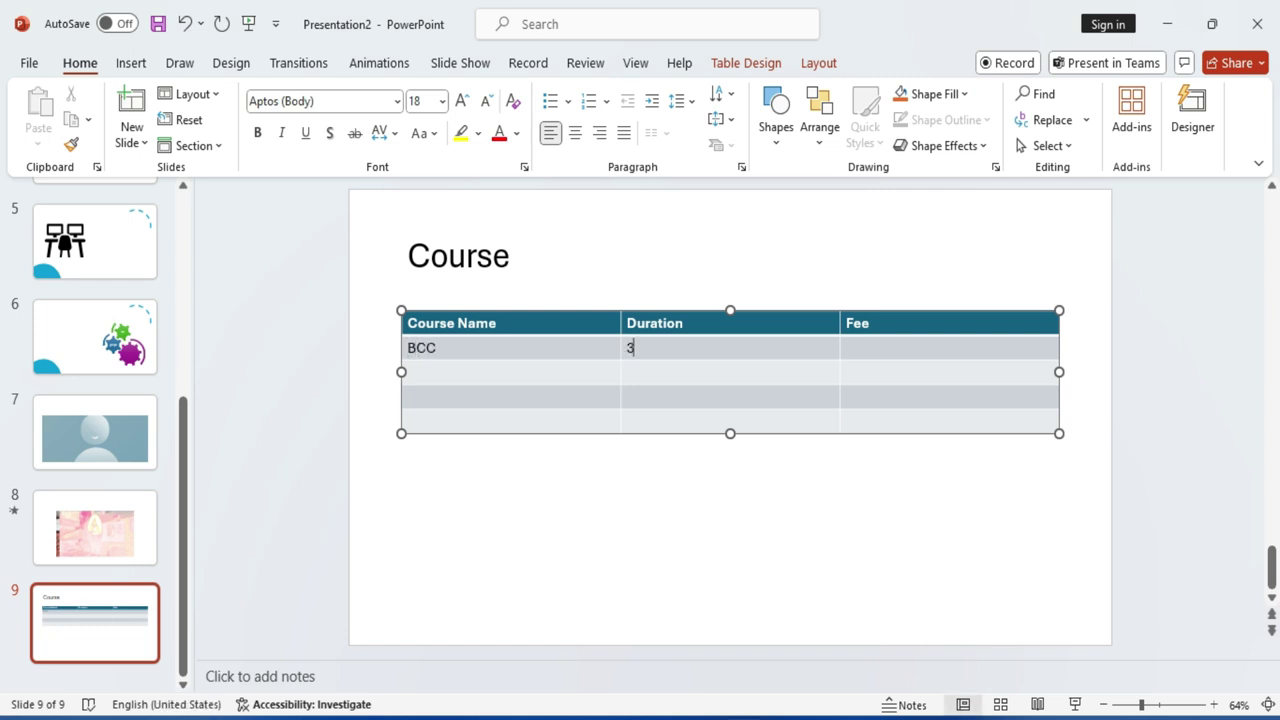
pyautogui.write(' Months')
pyautogui.press('Tab')
pyautogui.write('5000')
pyautogui.write('/-')
# Fill the DCA row with 12 Months and 10500/-, then add slide 10.
pyautogui.press('Tab')
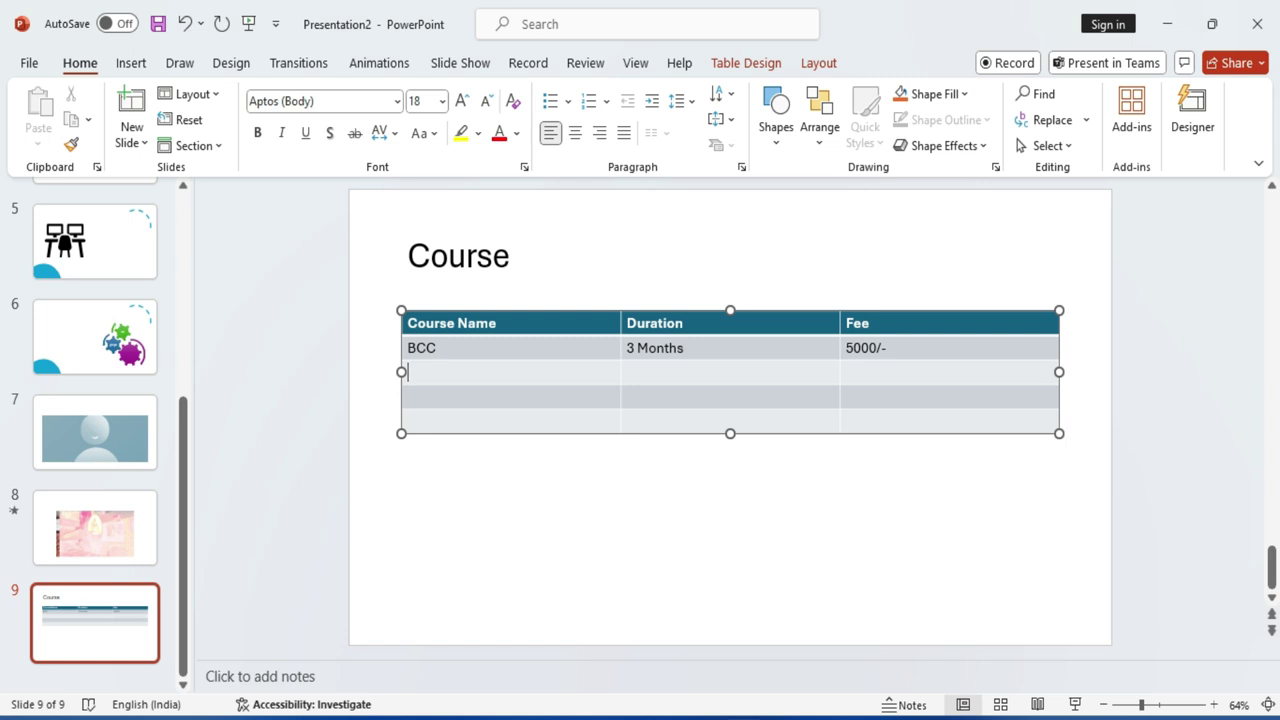
pyautogui.write('CA')
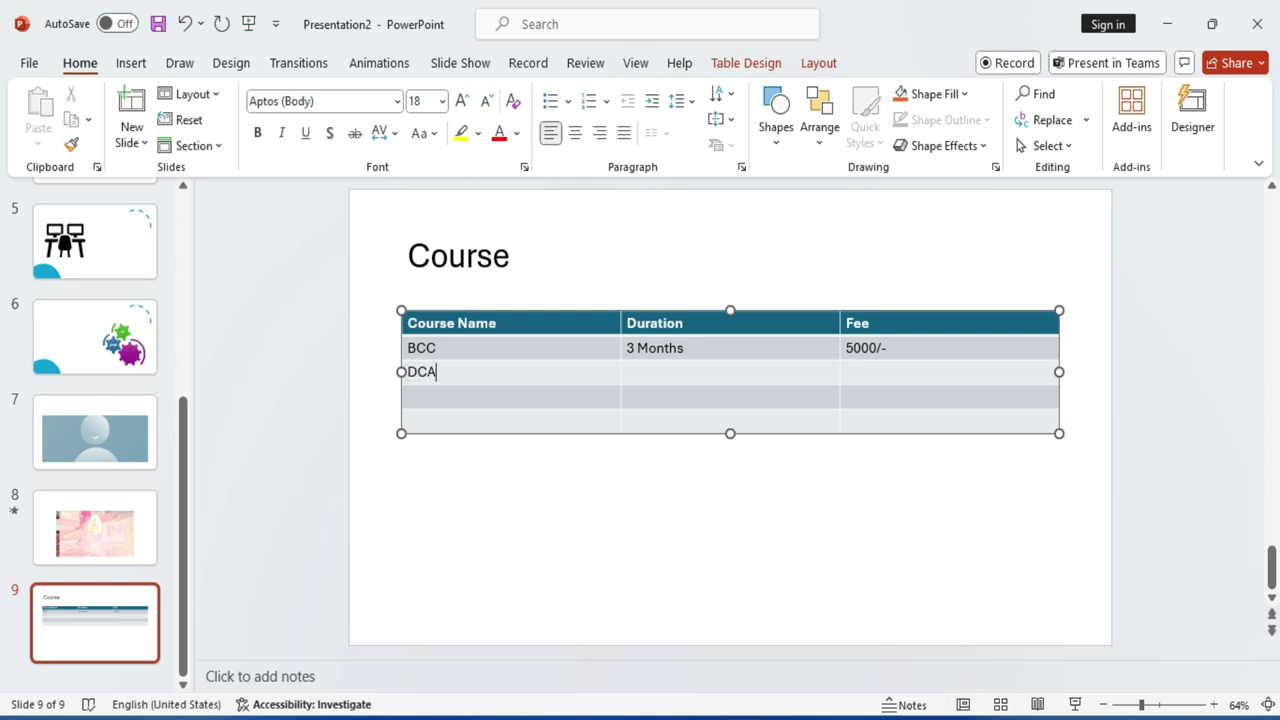
pyautogui.press('Tab')
pyautogui.write('12 M')
pyautogui.write('onths')
pyautogui.press('Tab')
pyautogui.write('10500/-')
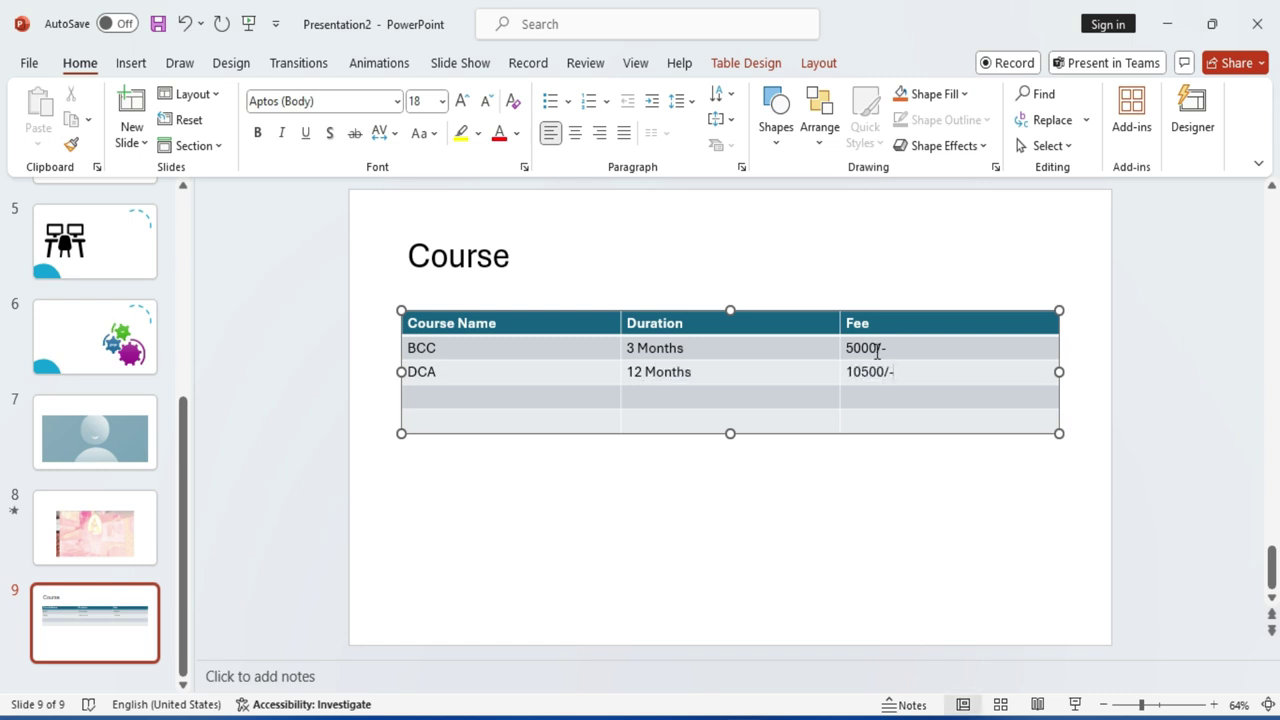
pyautogui.hotkey('ctrl', 'm')
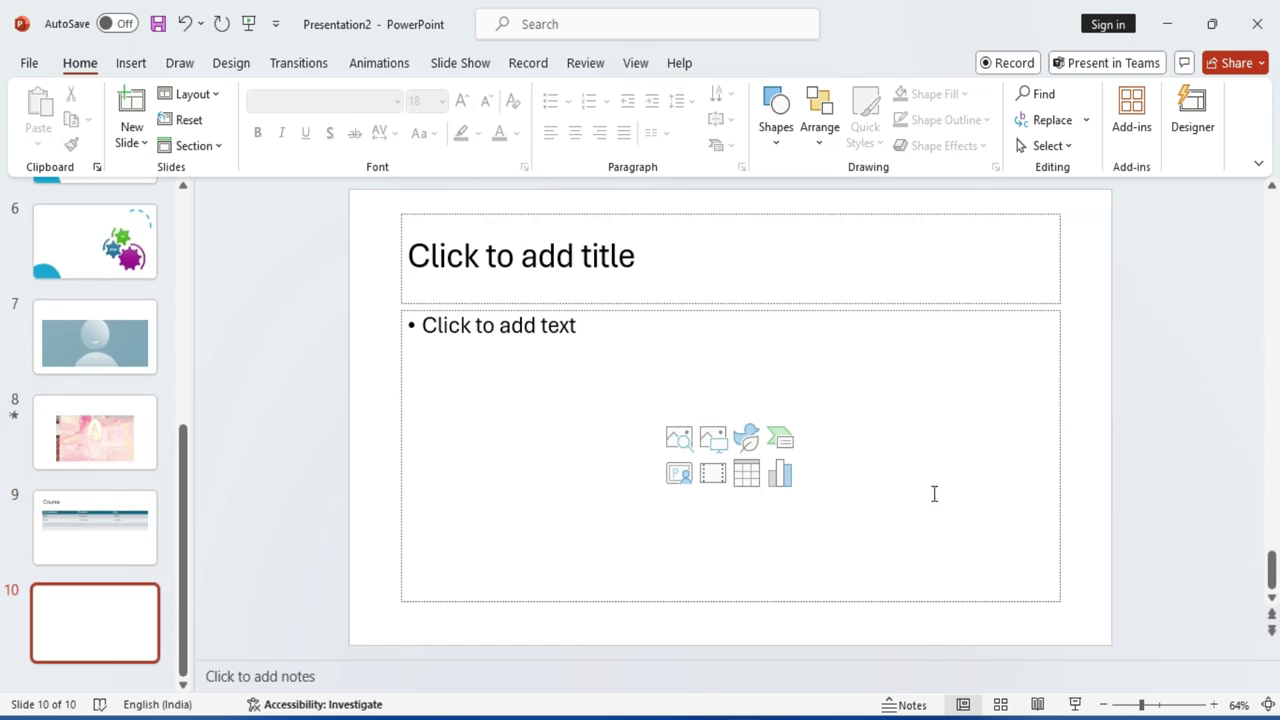
# Compare Pie, Column and Line chart types, then insert a 3-D Clustered Column chart on slide 10.
pyautogui.click(783, 477)
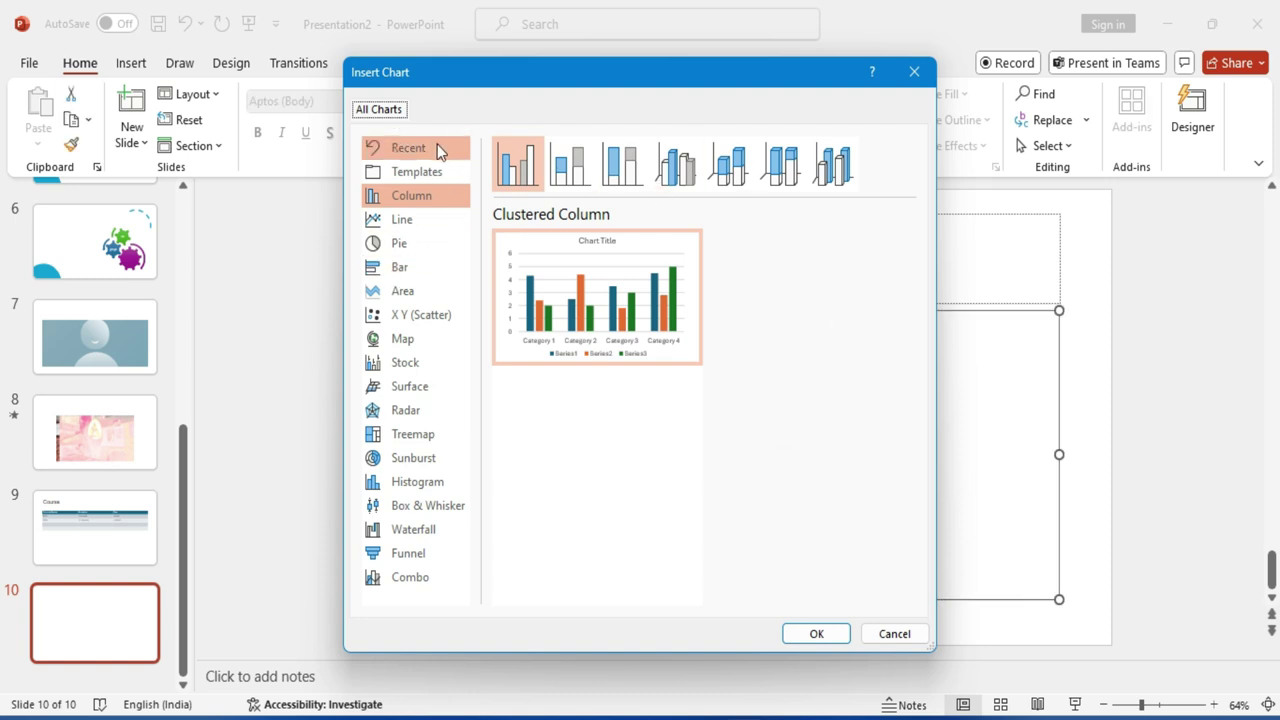
pyautogui.click(435, 245)
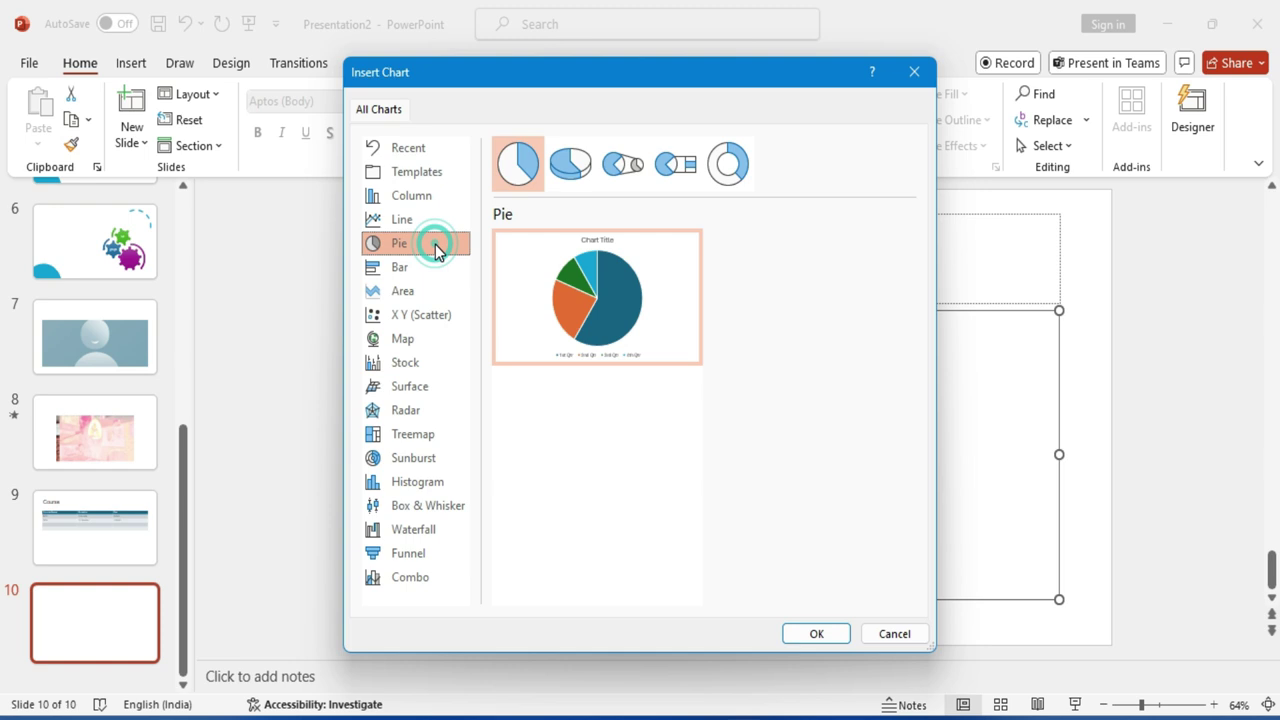
pyautogui.click(410, 197)
pyautogui.click(405, 220)
pyautogui.click(417, 196)
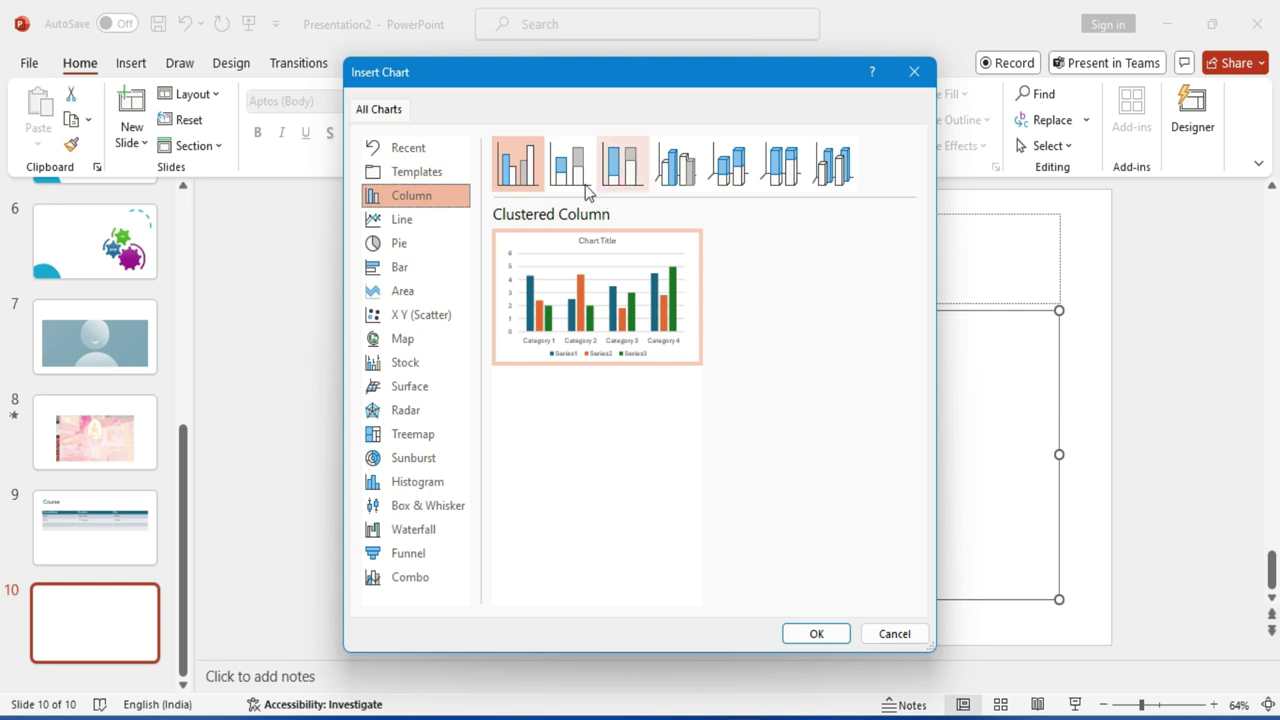
pyautogui.click(677, 168)
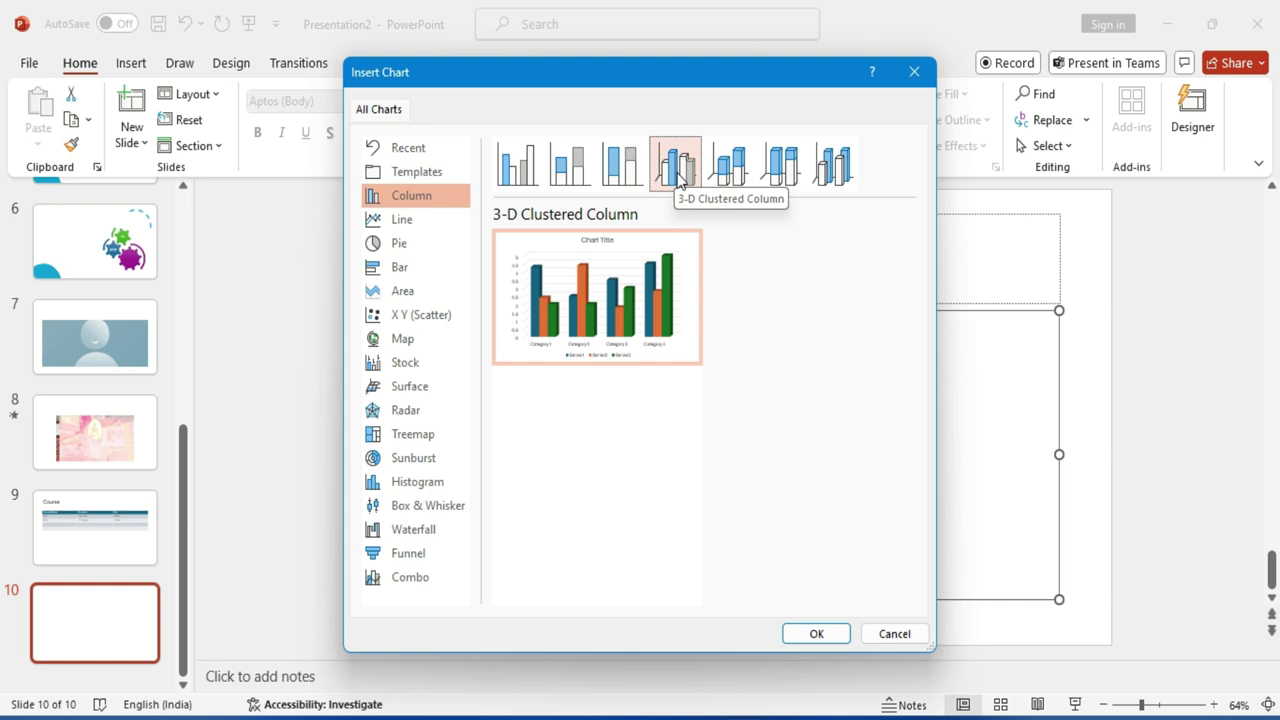
pyautogui.click(803, 633)
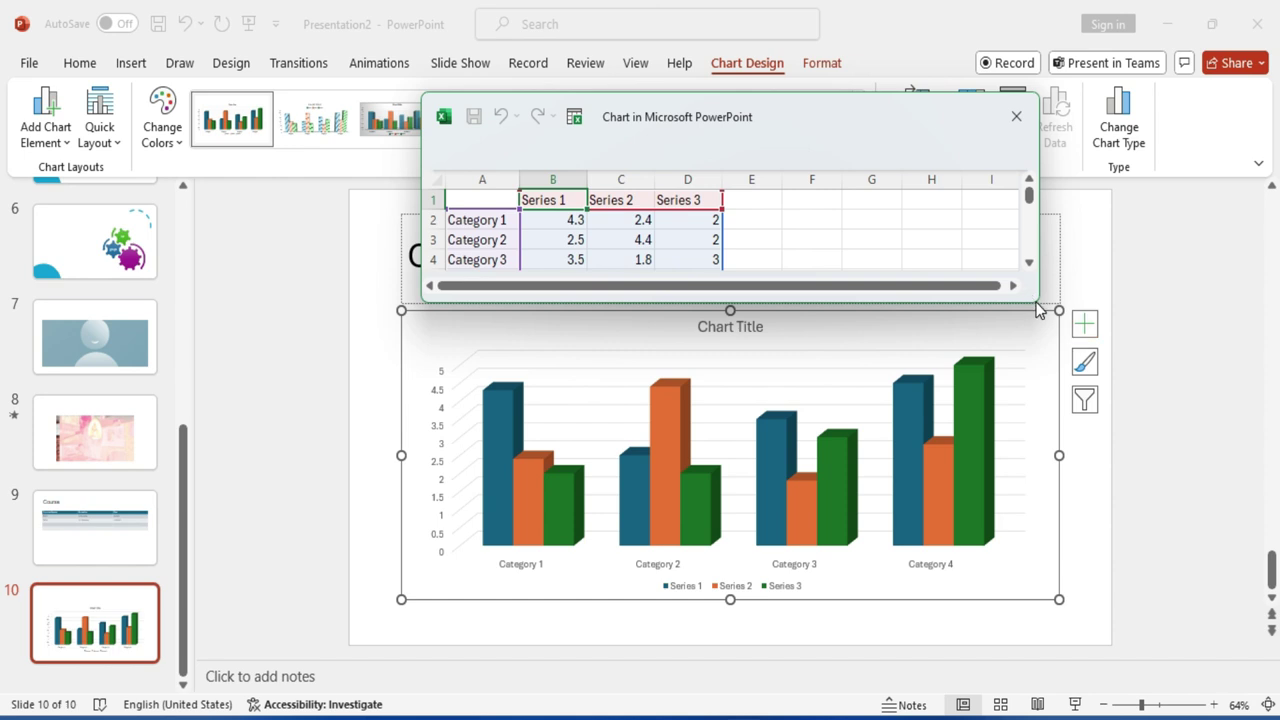
# In the chart data sheet enter 22 in B2, 65 in B3 and 25 in C4, then close it.
pyautogui.moveTo(1030, 296)
pyautogui.mouseDown()
pyautogui.moveTo(1045, 358)
pyautogui.moveTo(1062, 350)
pyautogui.mouseUp()
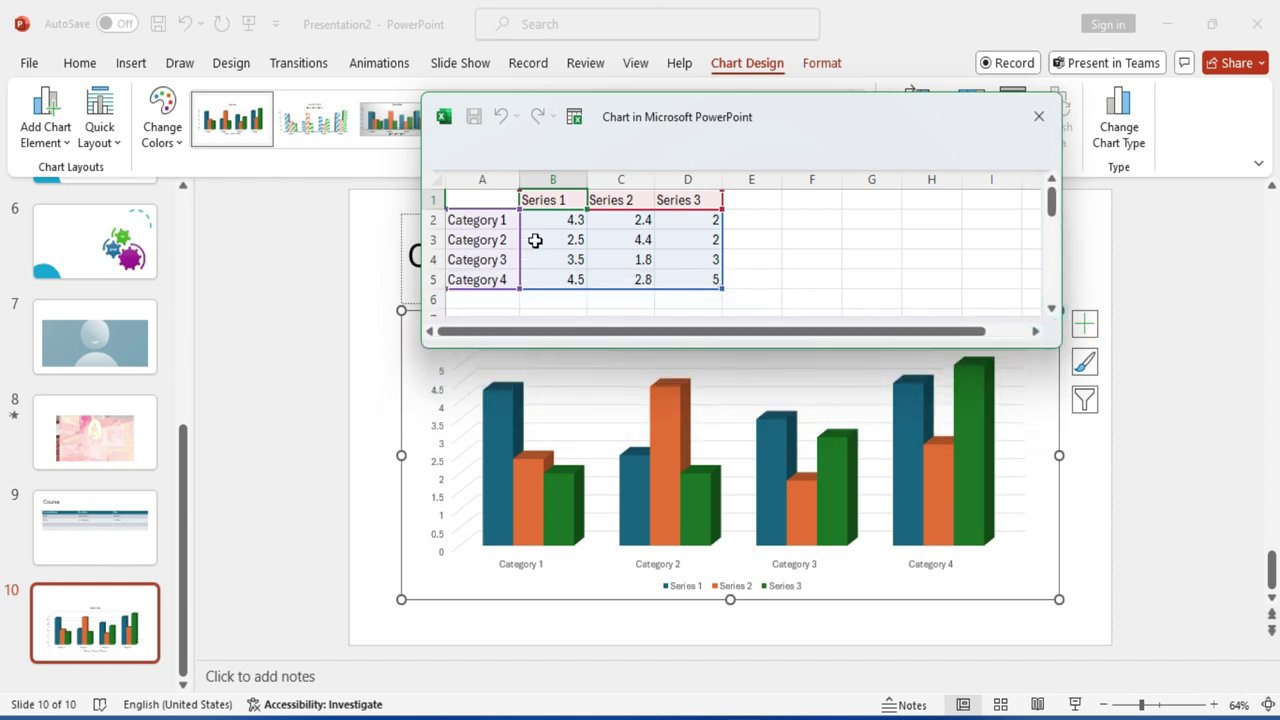
pyautogui.moveTo(670, 470)
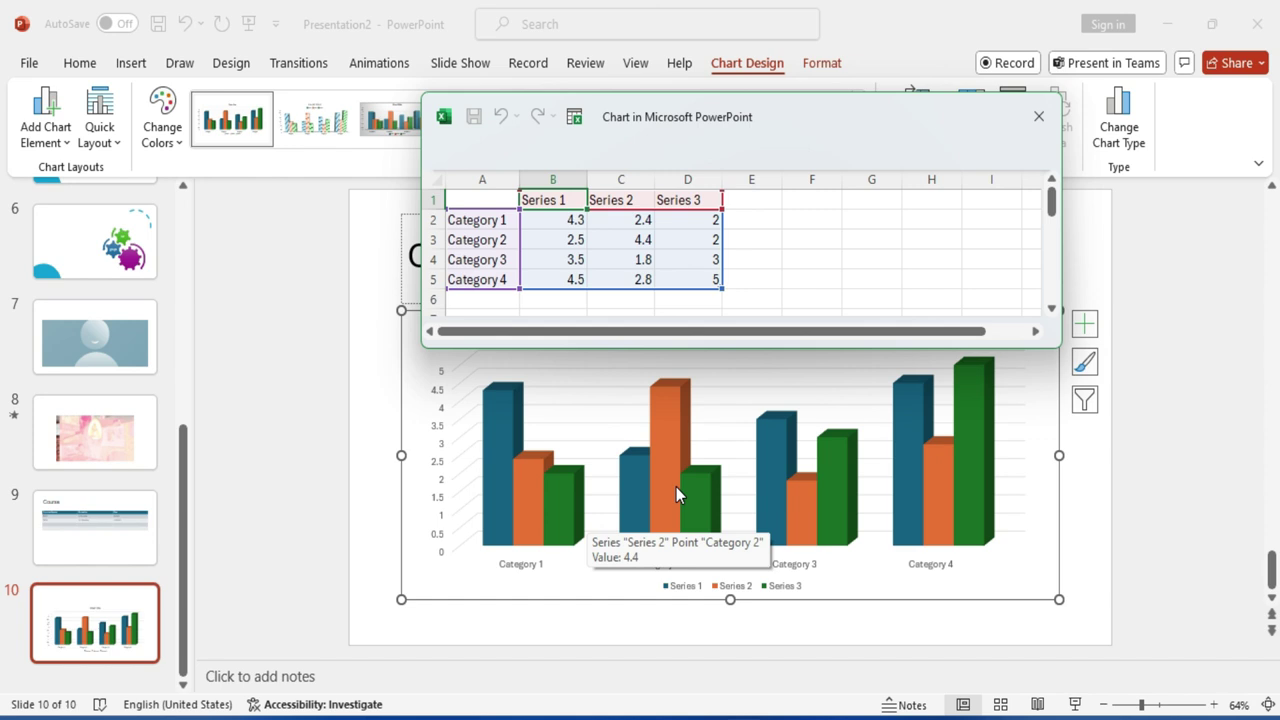
pyautogui.click(553, 224)
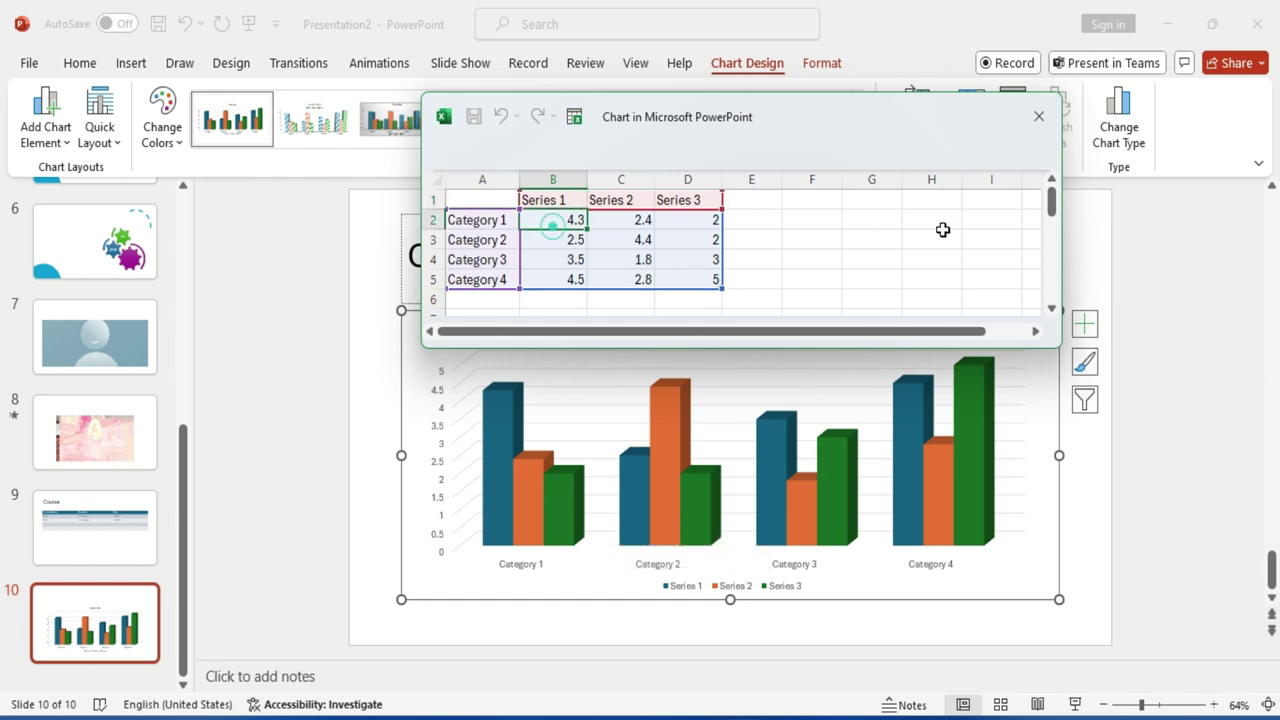
pyautogui.write('22')
pyautogui.press('Return')
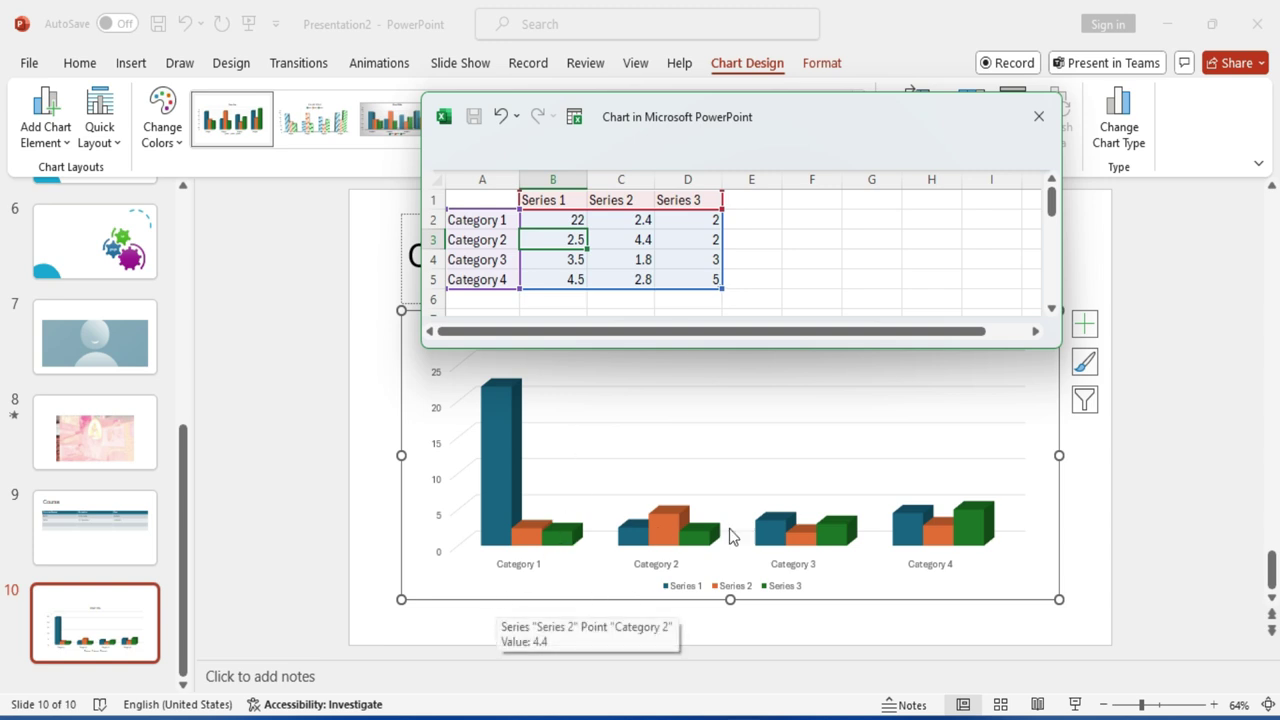
pyautogui.write('65')
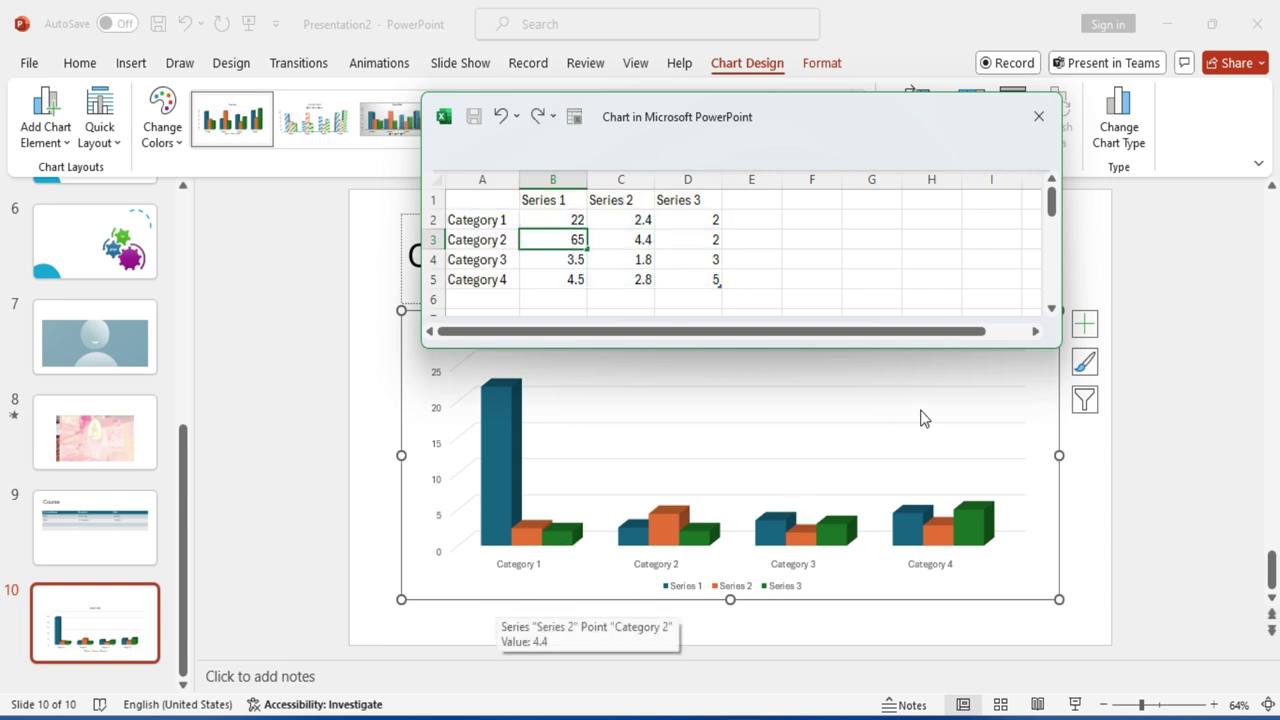
pyautogui.press('Return')
pyautogui.press('Right')
pyautogui.write('25')
pyautogui.click(853, 452)
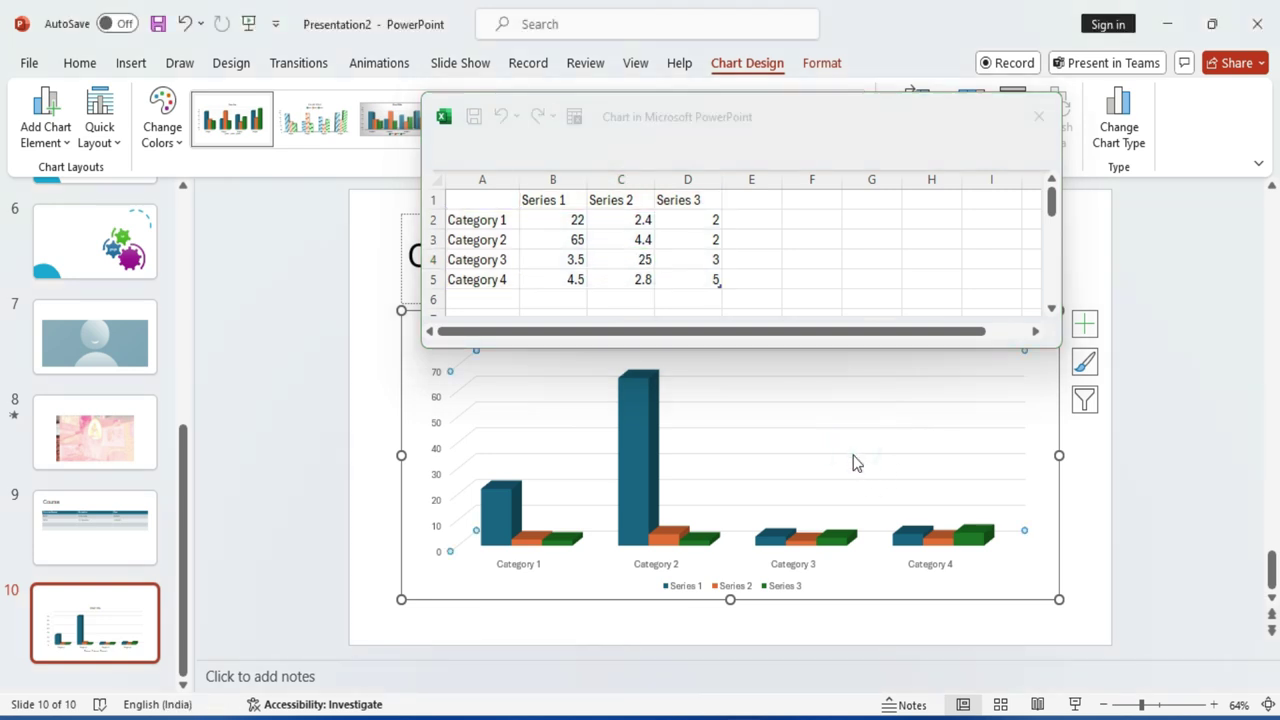
pyautogui.click(1039, 122)
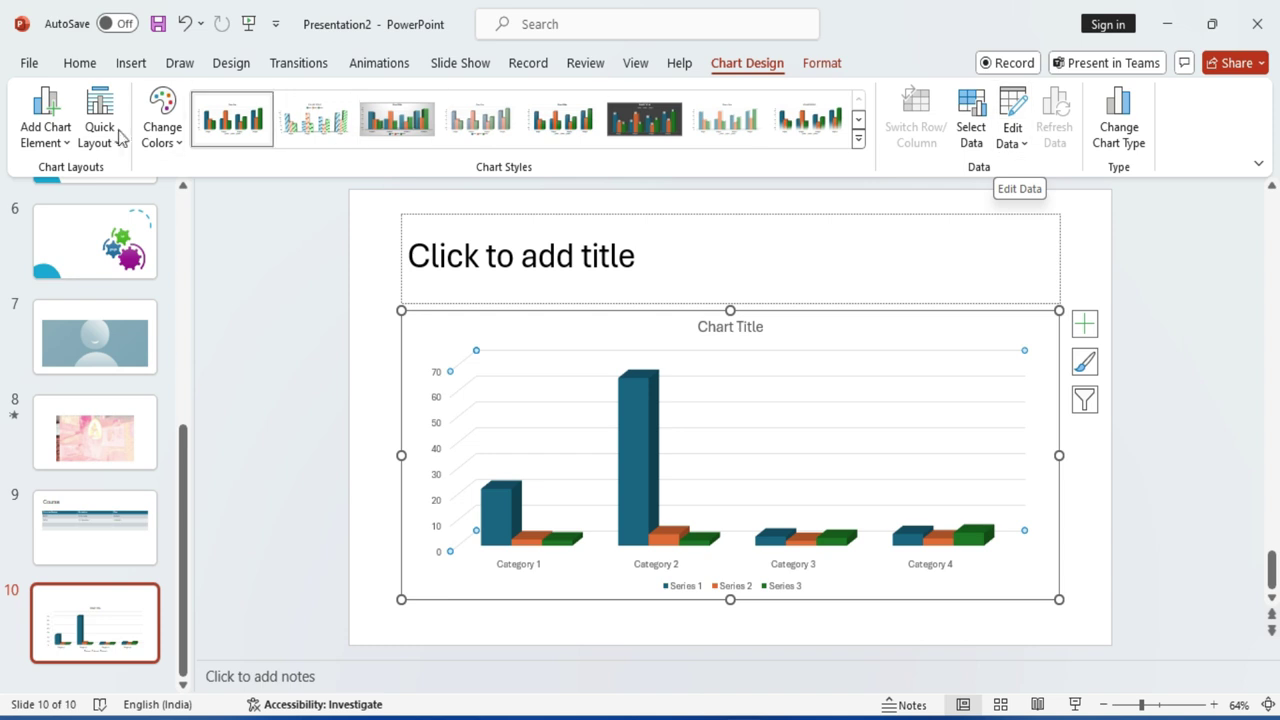
# Apply the hatched-pattern chart style to slide 10's 3-D column chart.
pyautogui.click(858, 142)
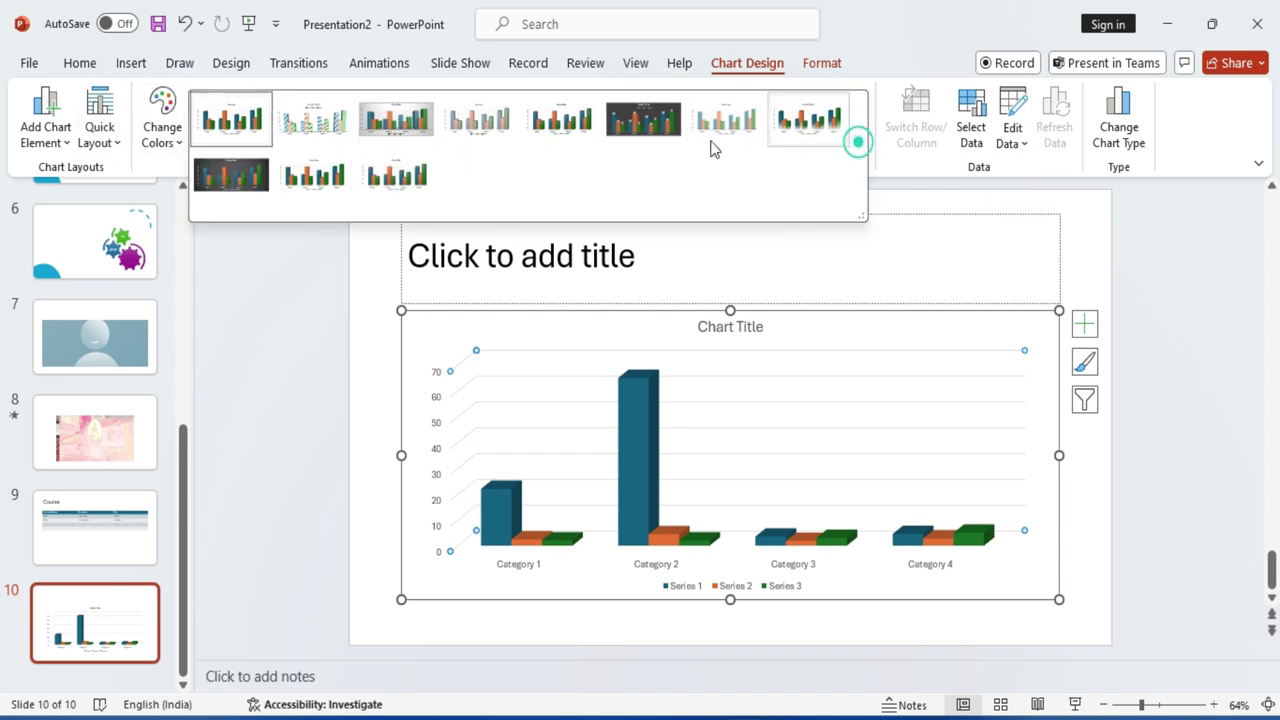
pyautogui.click(327, 122)
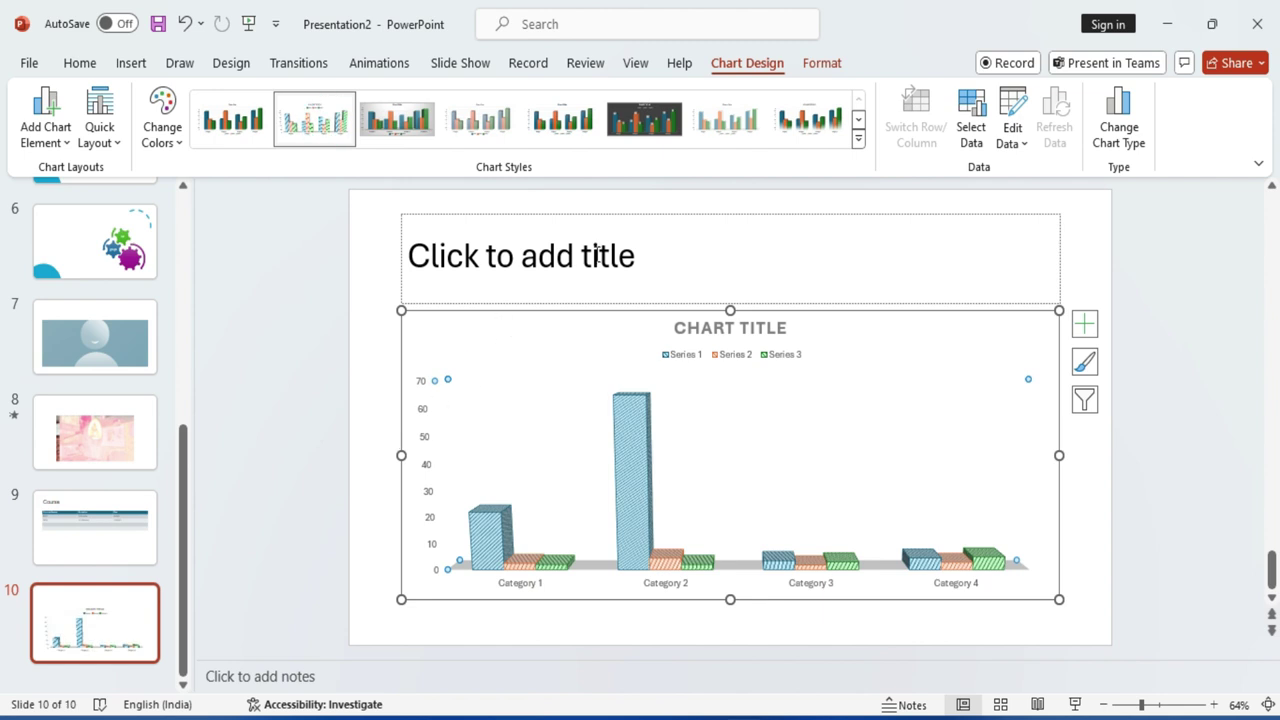
pyautogui.click(114, 606)
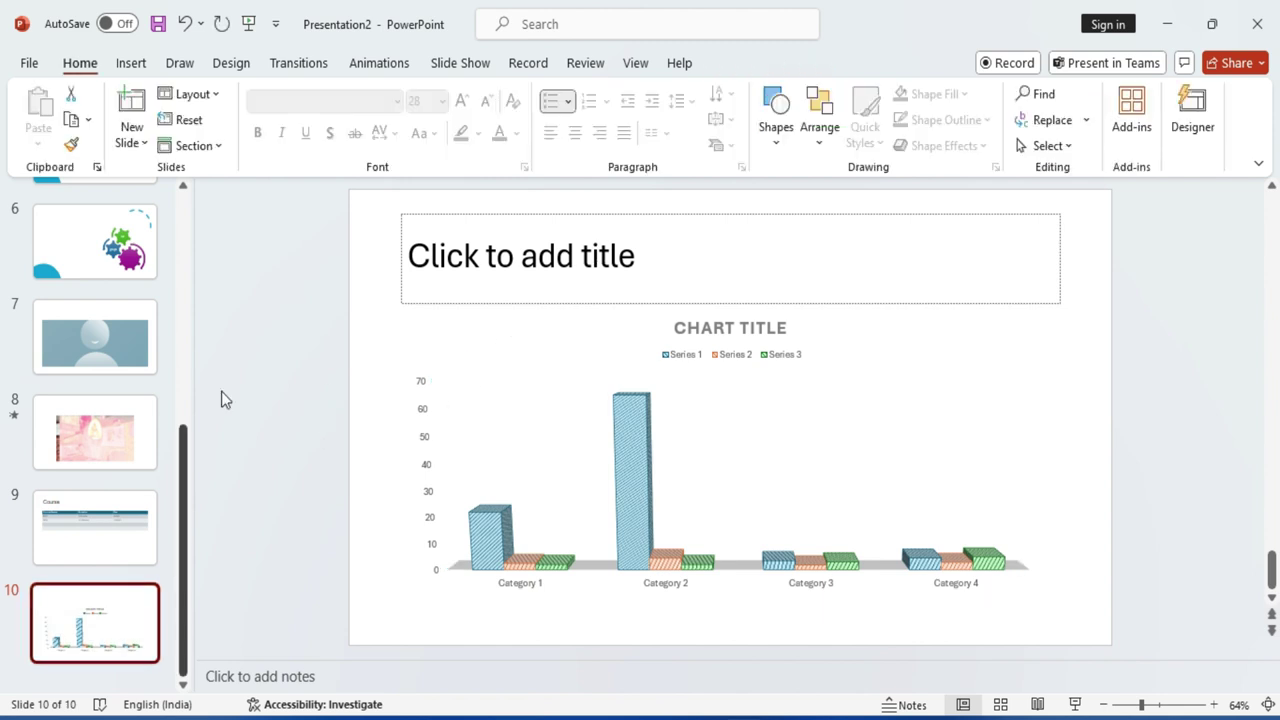
pyautogui.click(145, 145)
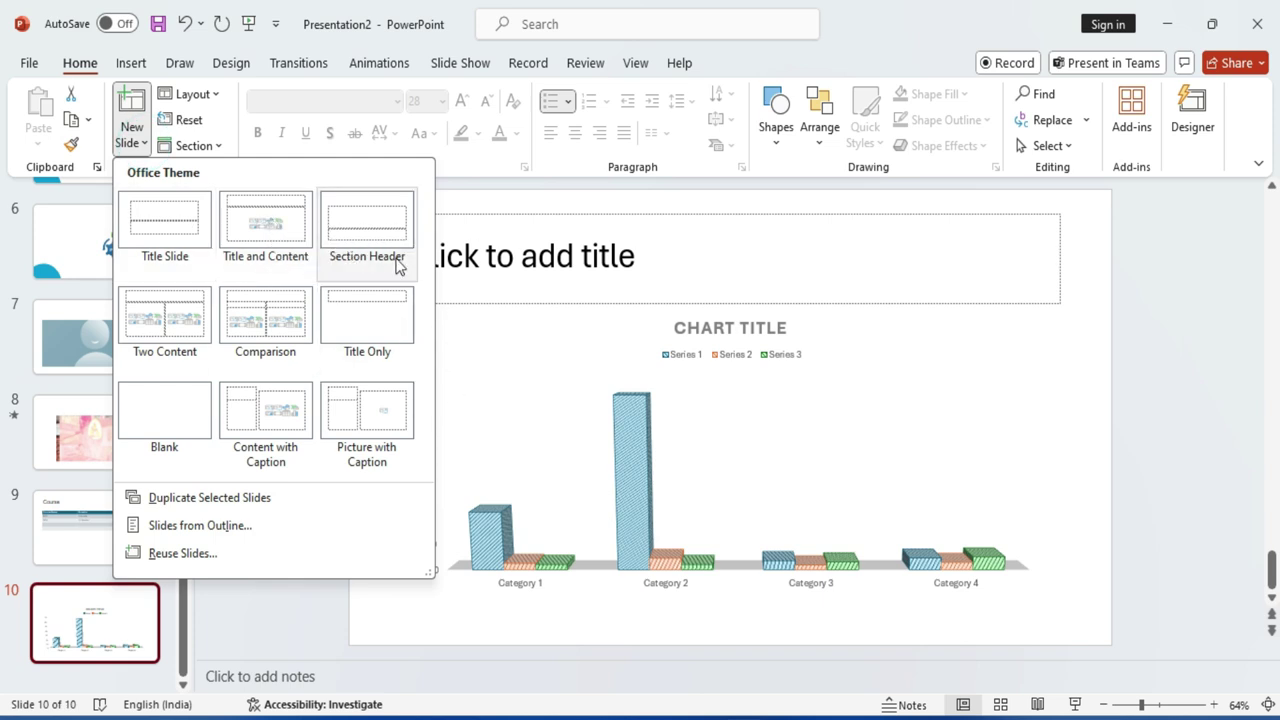
# Add a Section Header slide and try its title and text placeholders.
pyautogui.click(366, 238)
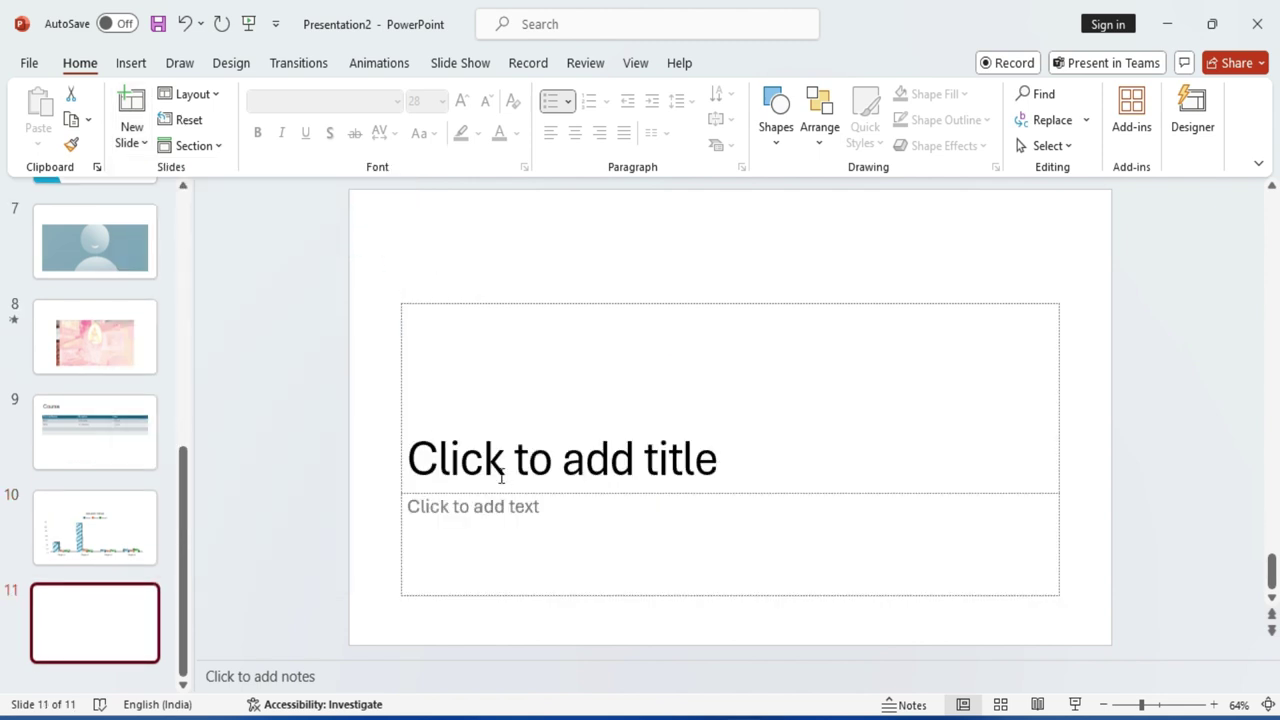
pyautogui.click(493, 455)
pyautogui.click(493, 517)
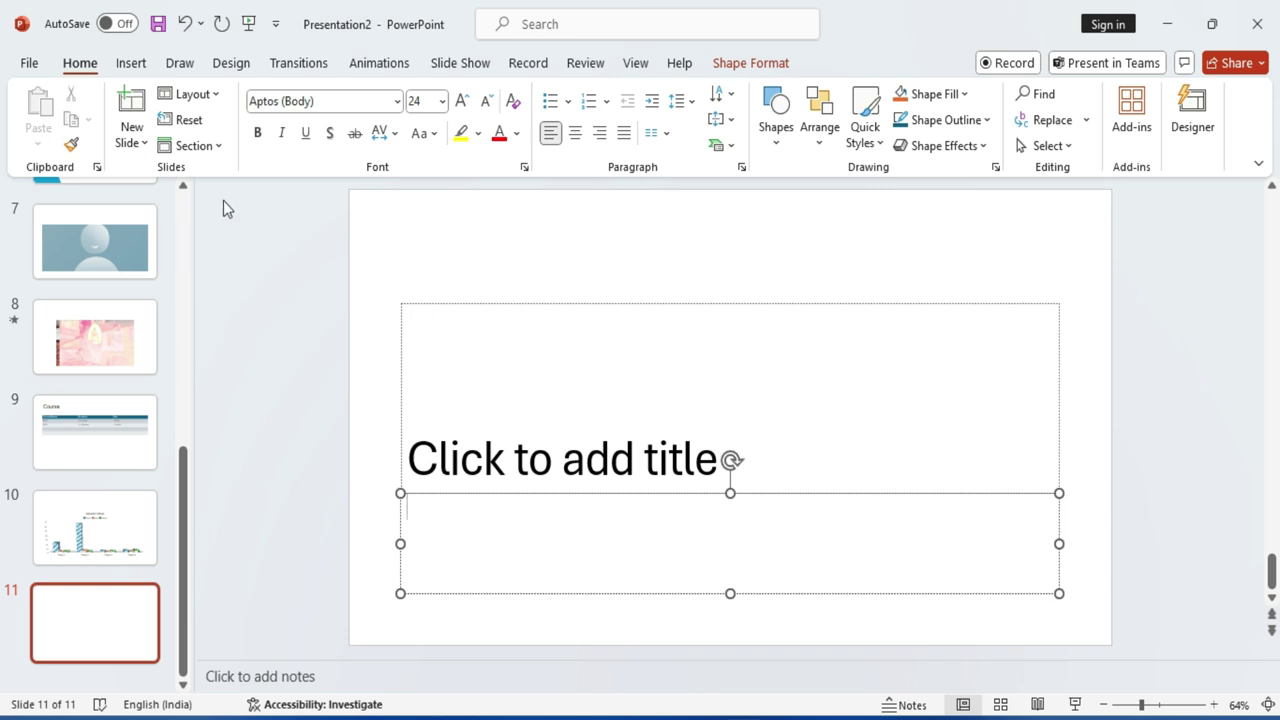
# Add a Two Content slide 12 and try its title and both content areas.
pyautogui.click(132, 142)
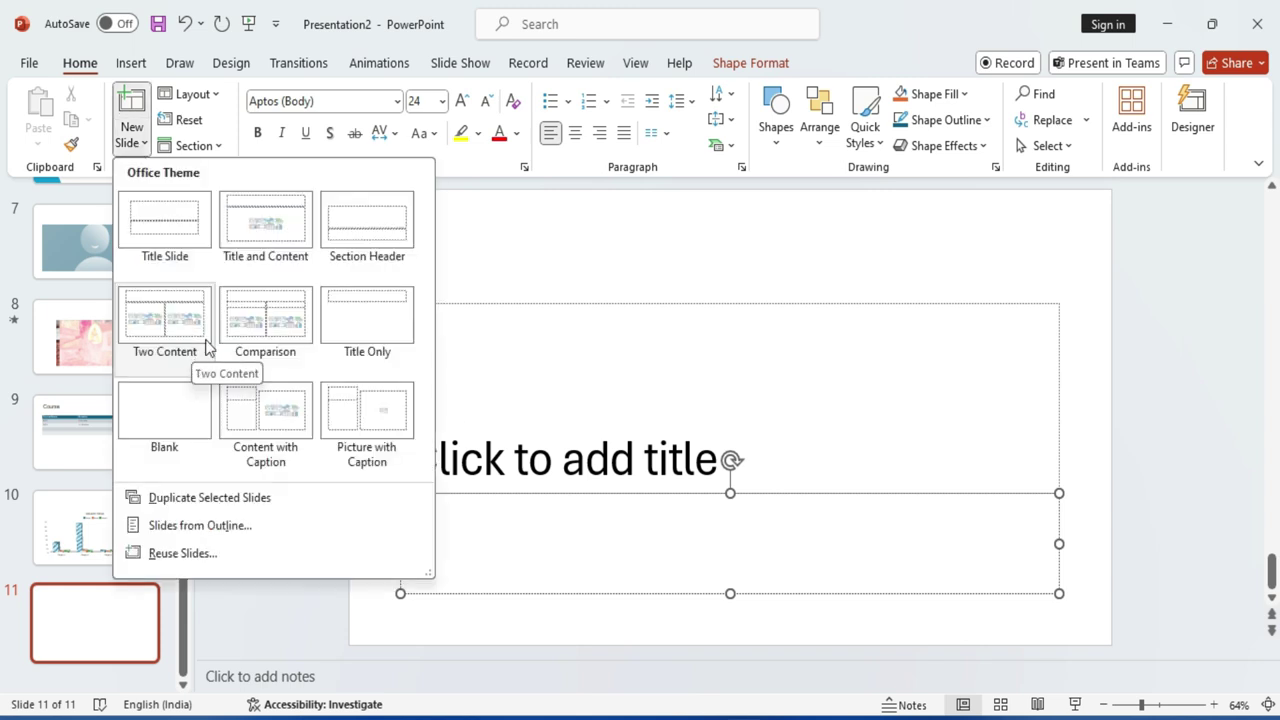
pyautogui.click(190, 338)
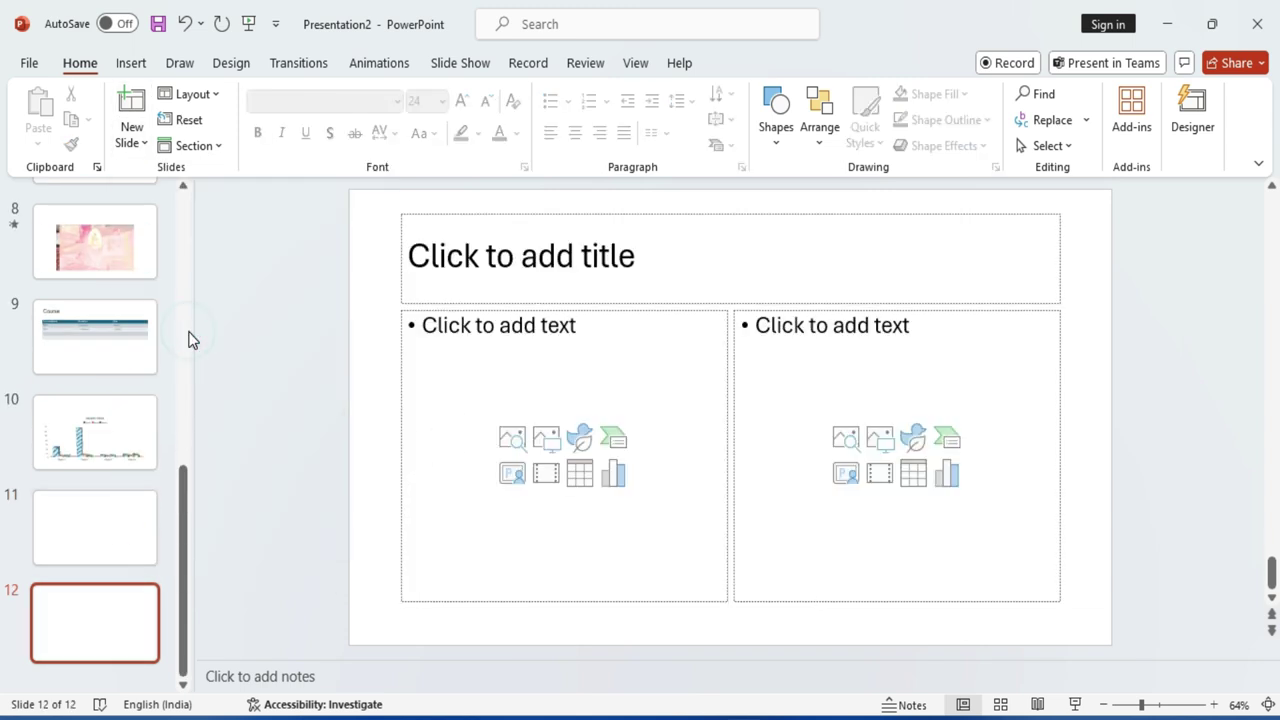
pyautogui.click(606, 256)
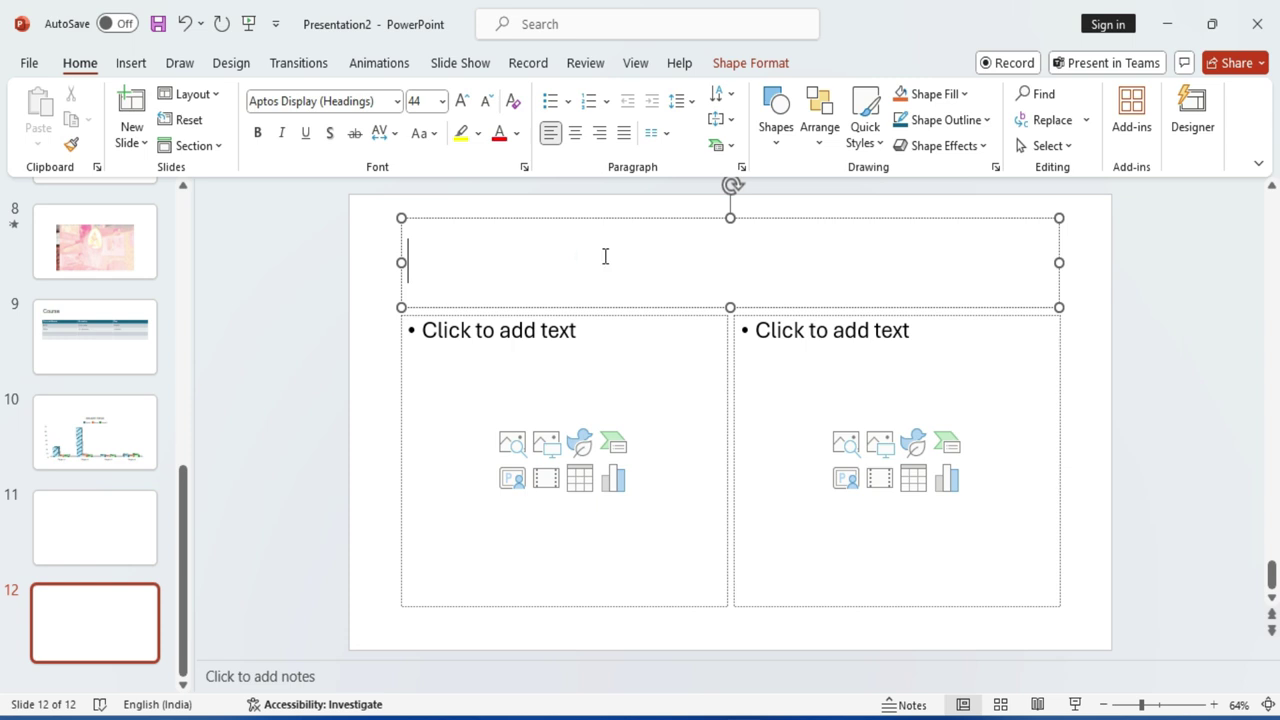
pyautogui.click(561, 341)
pyautogui.click(898, 342)
pyautogui.click(580, 343)
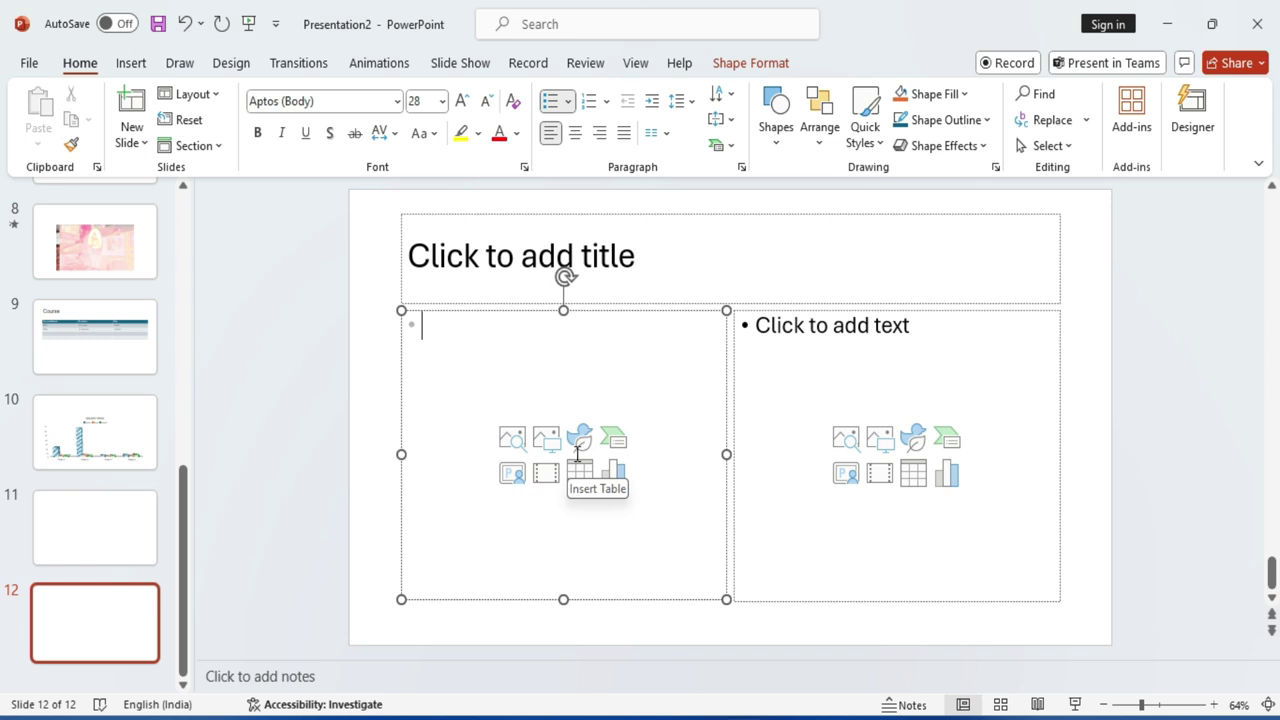
pyautogui.click(804, 365)
pyautogui.click(525, 345)
pyautogui.click(837, 318)
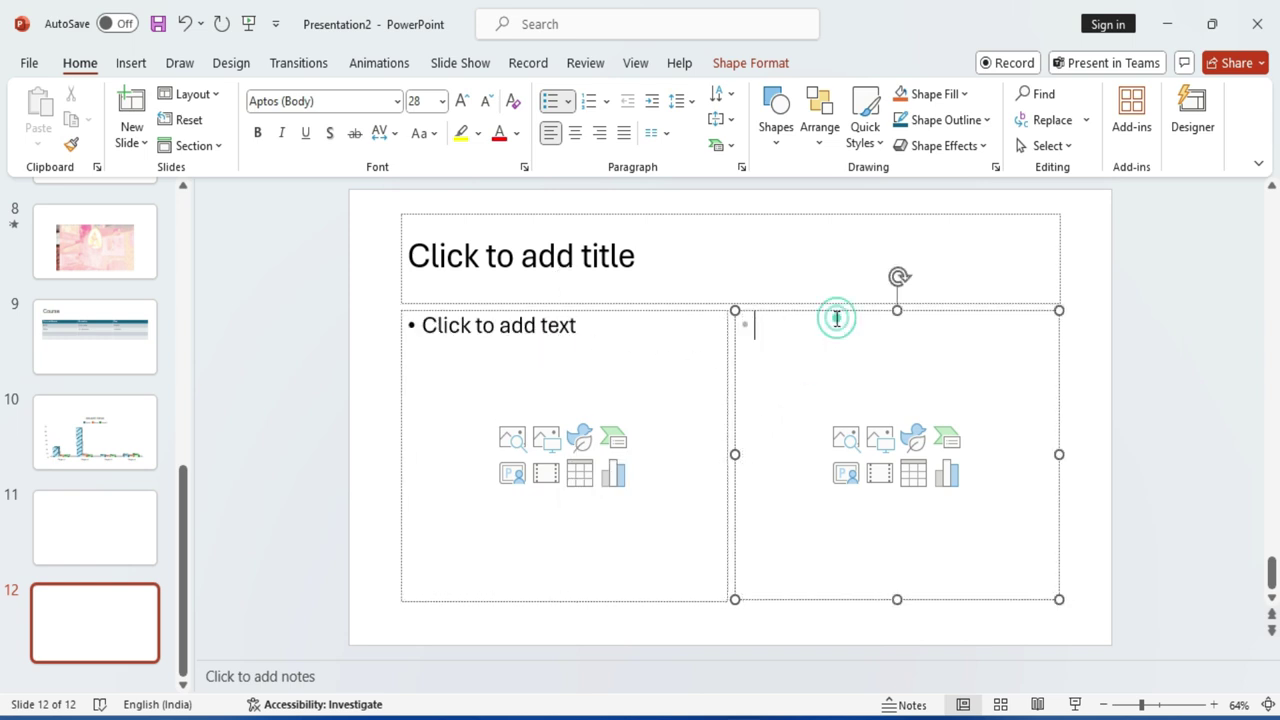
# Add a Comparison-layout slide, try its headings, and remove the surplus trial slides.
pyautogui.click(131, 136)
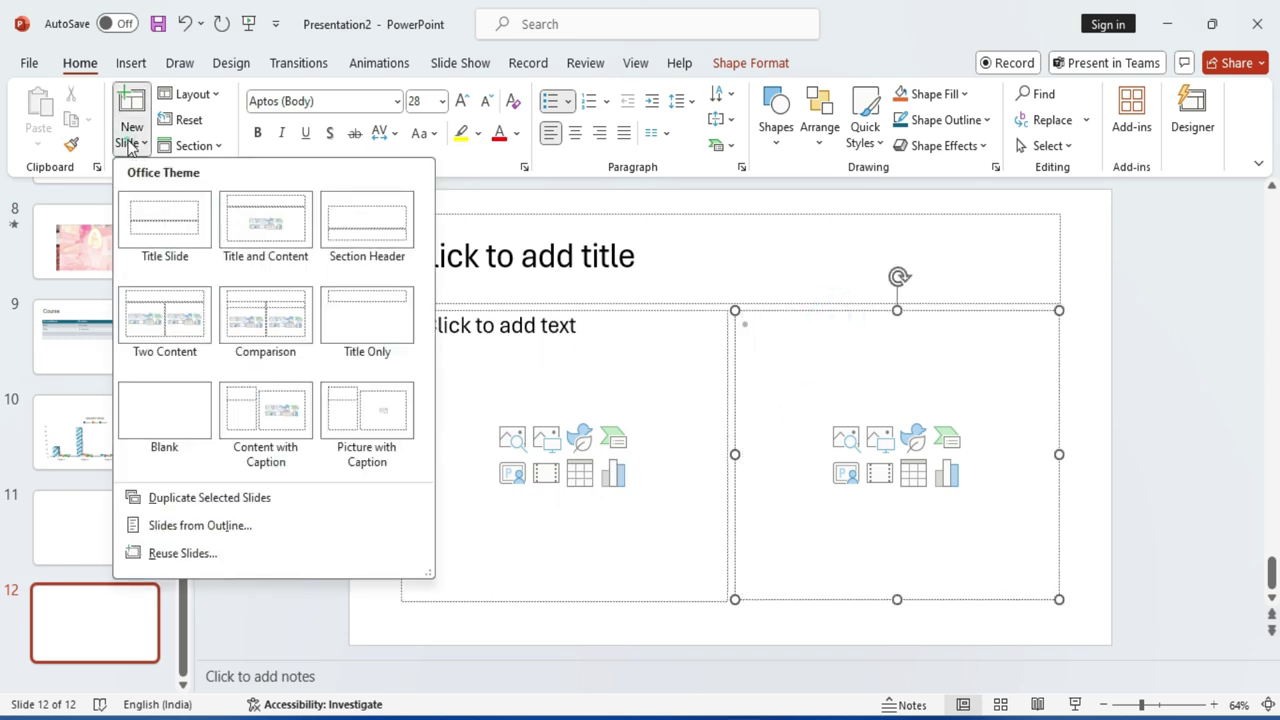
pyautogui.click(277, 330)
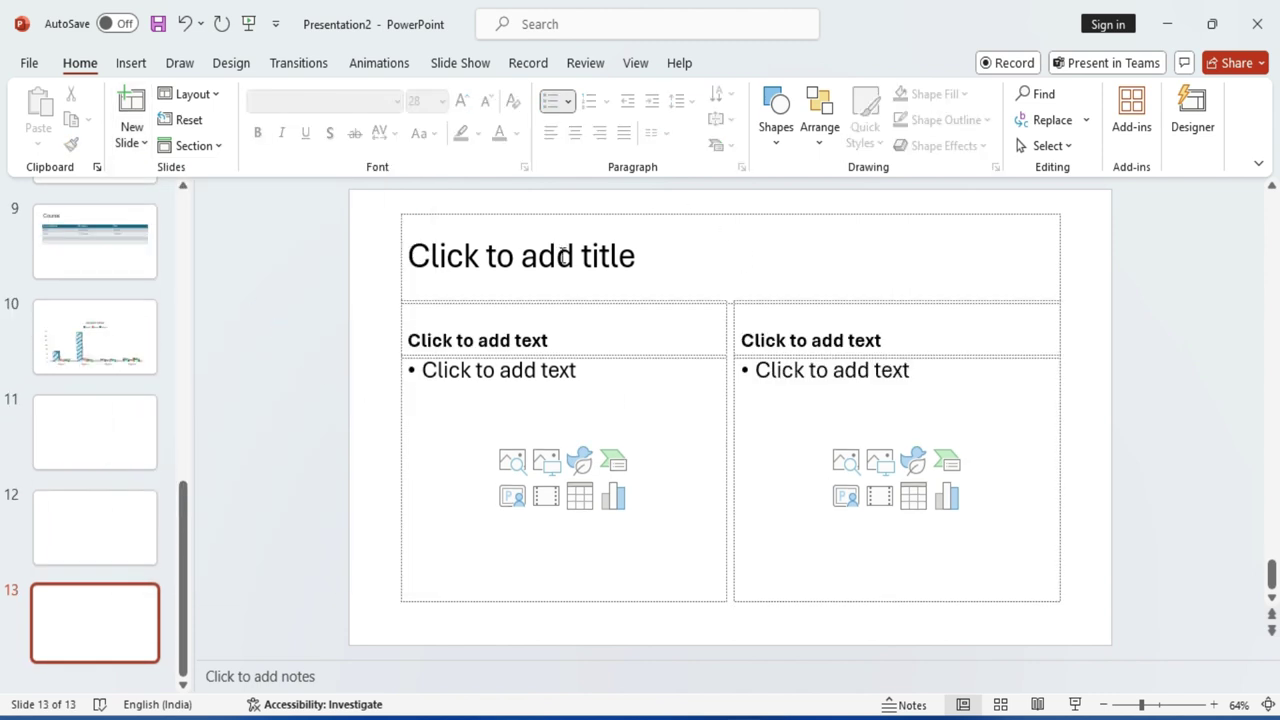
pyautogui.click(558, 256)
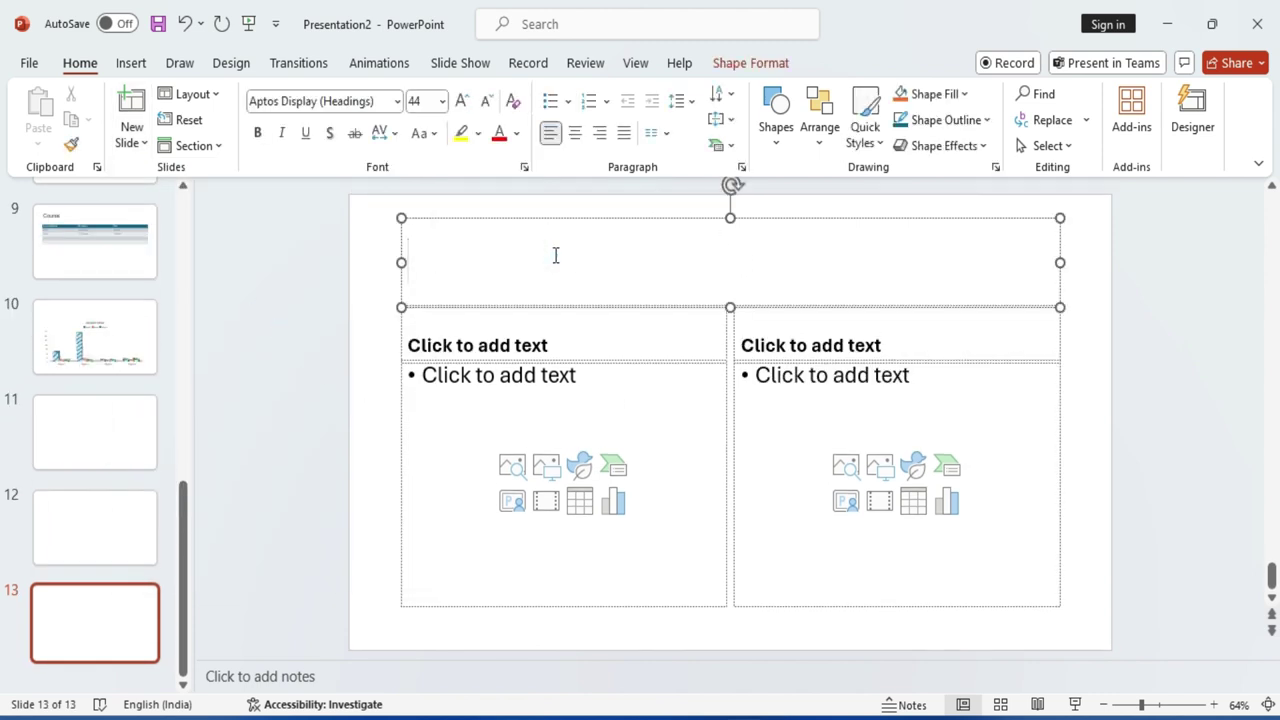
pyautogui.click(543, 340)
pyautogui.click(832, 341)
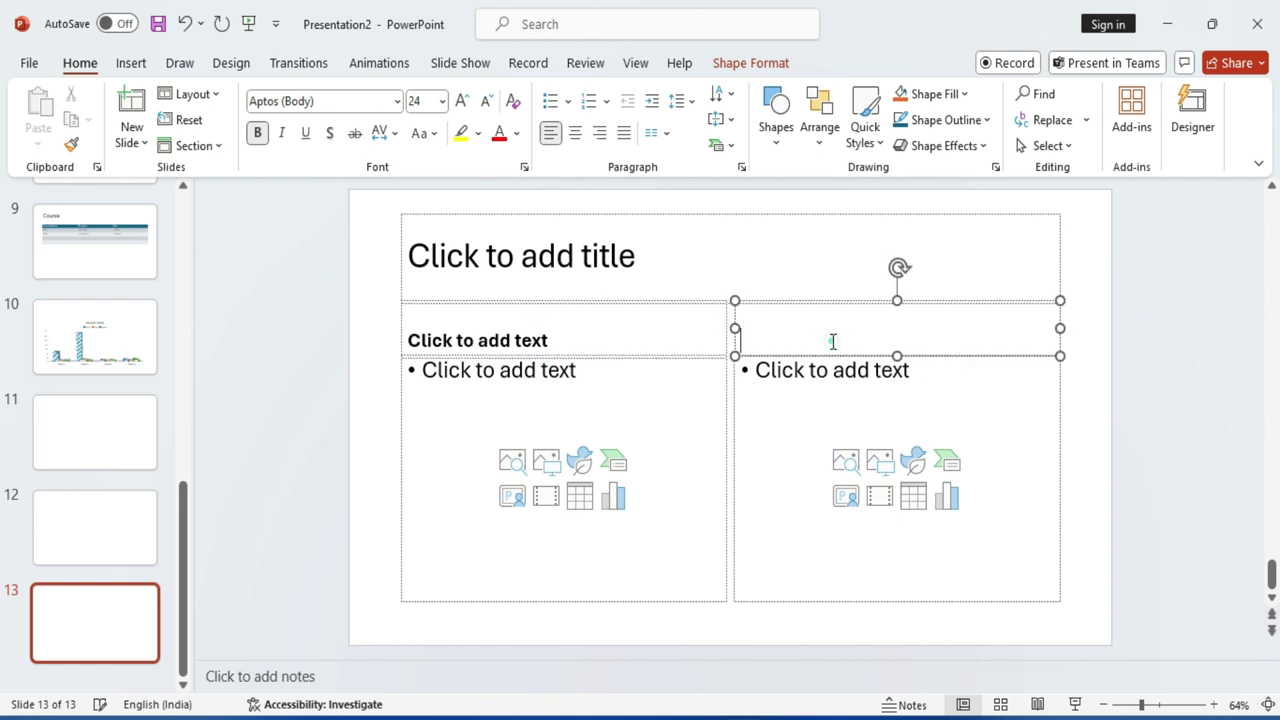
pyautogui.hotkey('ctrl', 'z')
pyautogui.hotkey('ctrl', 'z')
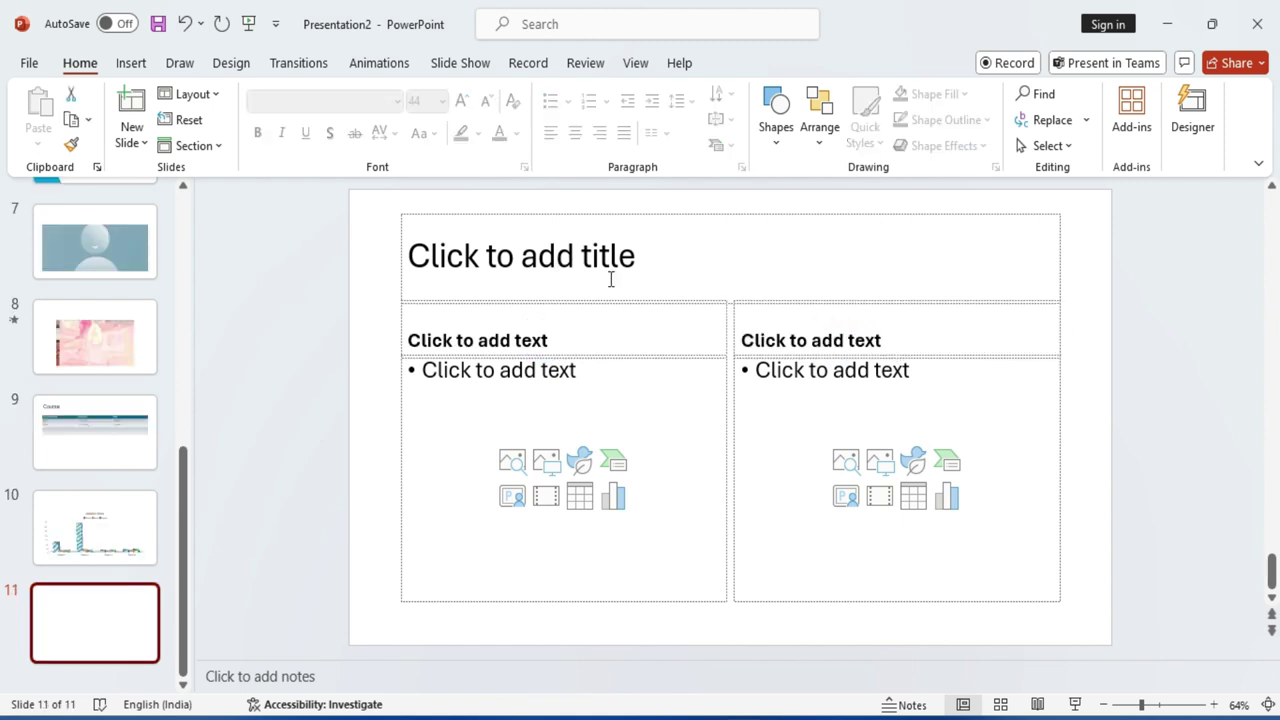
# Title slide 11 'Ms Office' with column headings 'Ms Word' and 'Ms Power Point'.
pyautogui.click(470, 261)
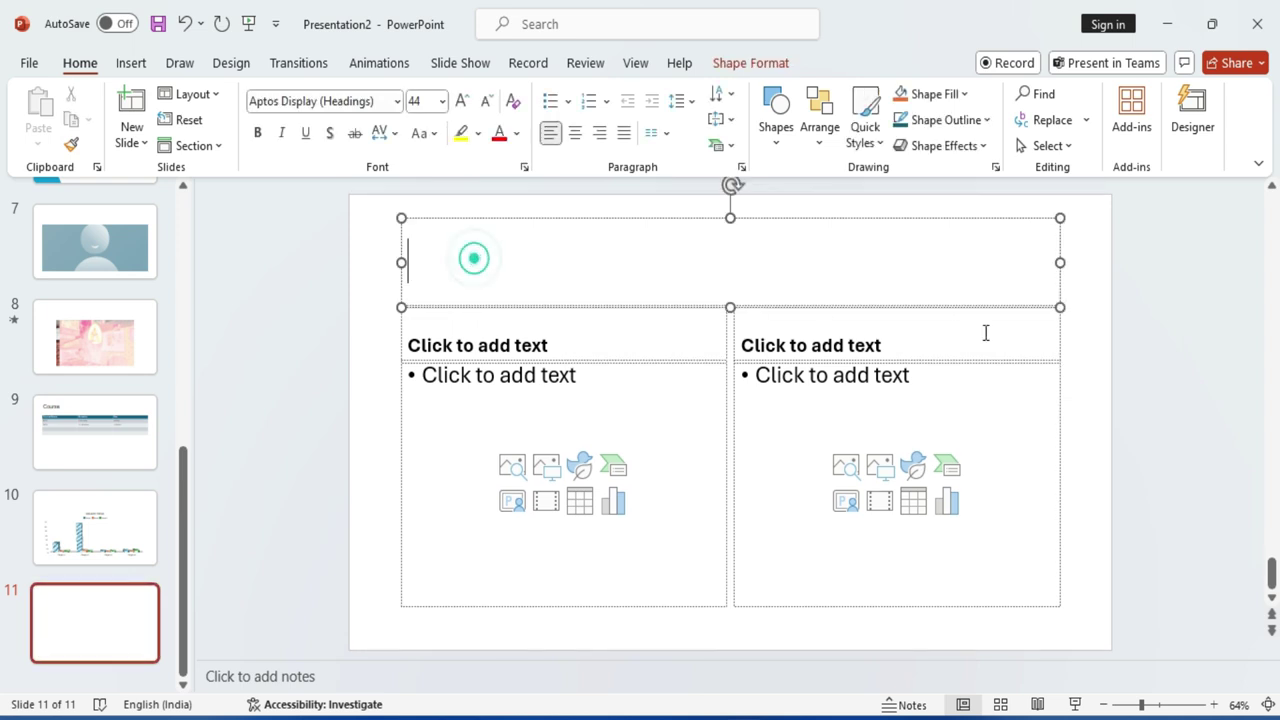
pyautogui.write('Ms Office')
pyautogui.click(466, 345)
pyautogui.write('M')
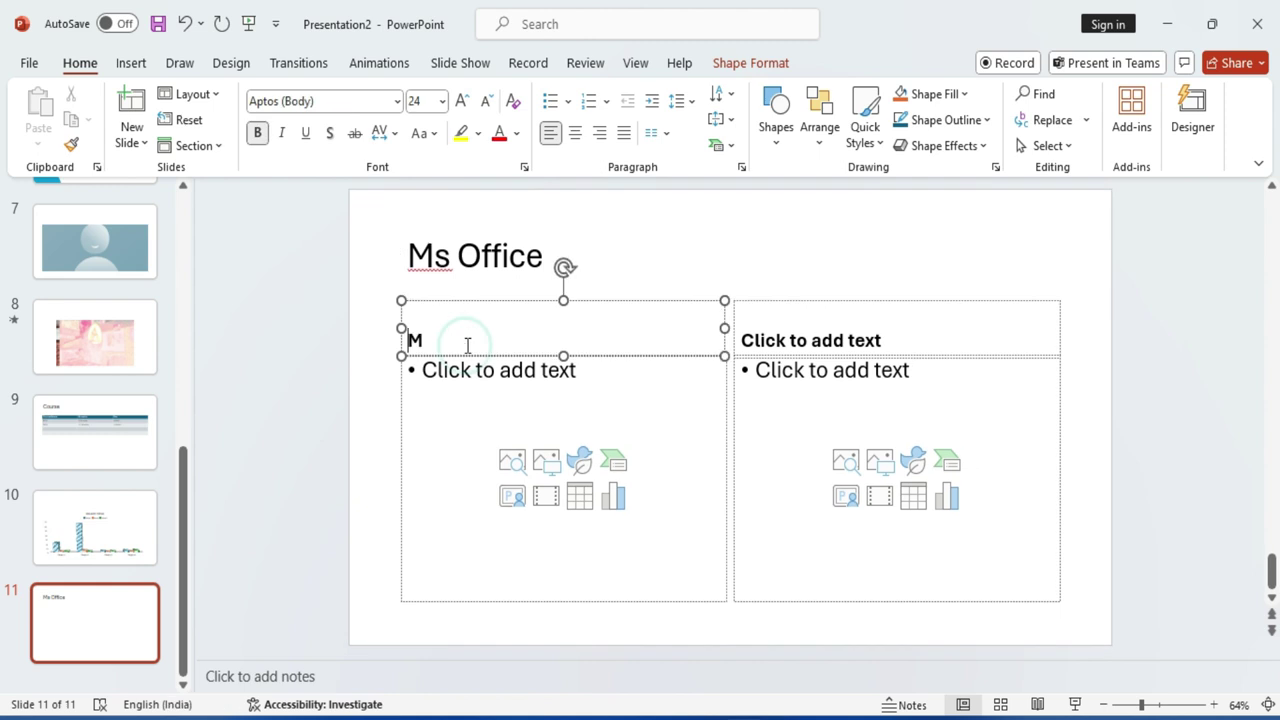
pyautogui.write('s Word')
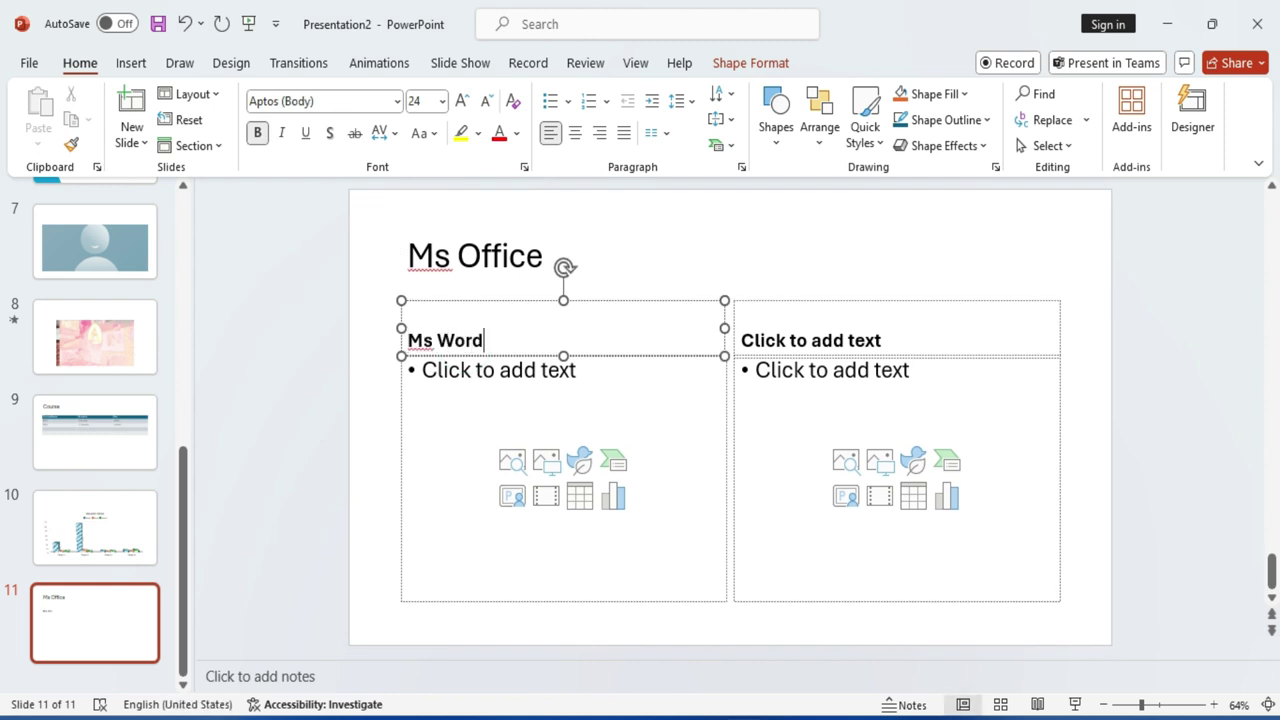
pyautogui.click(794, 331)
pyautogui.write('Ms Po')
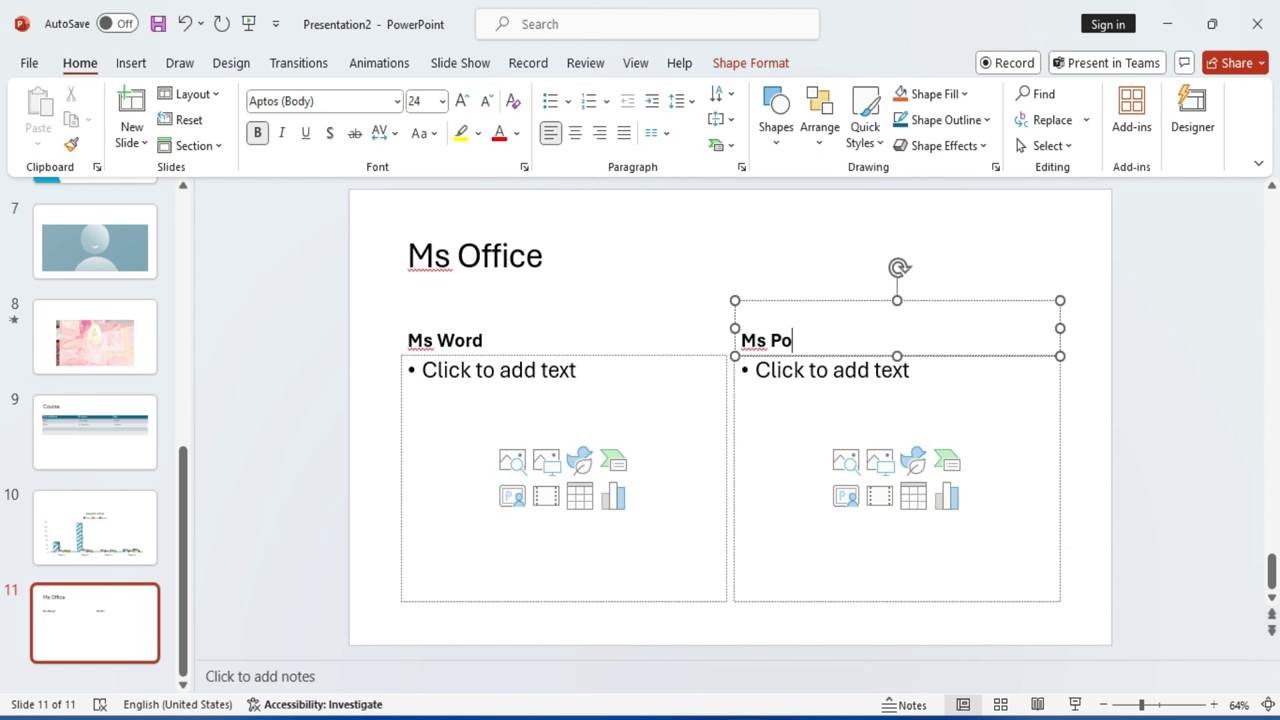
pyautogui.write('wer Point')
# Add another slide after the Ms Office slide and bring up the layout choices.
pyautogui.click(452, 376)
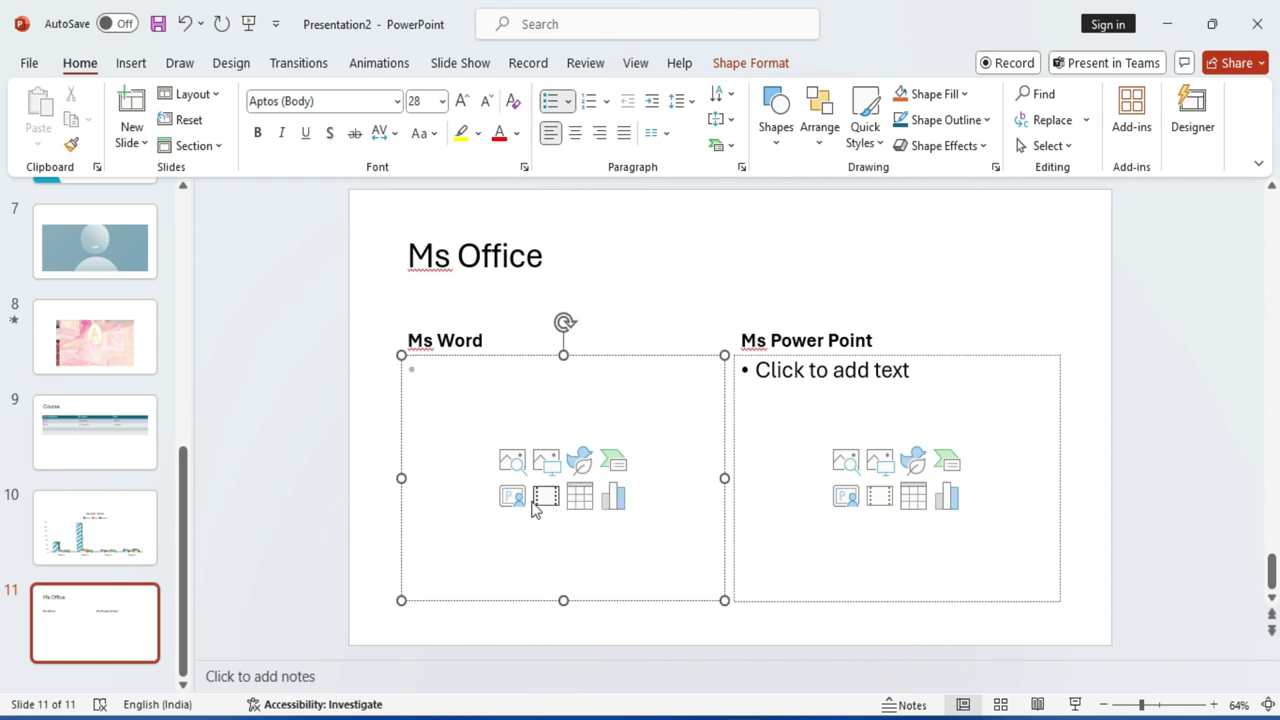
pyautogui.click(131, 105)
pyautogui.click(131, 143)
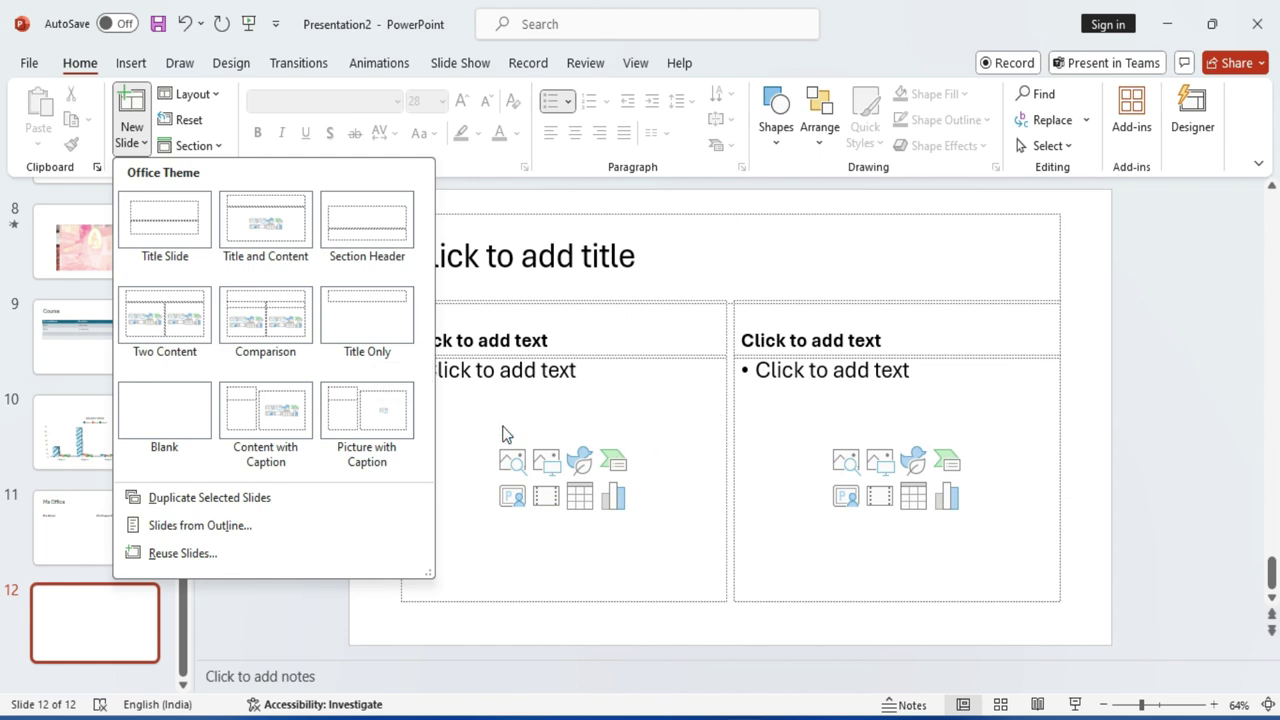
# Add a Title Only slide 13 and title it 'Excel Infotech'.
pyautogui.click(380, 320)
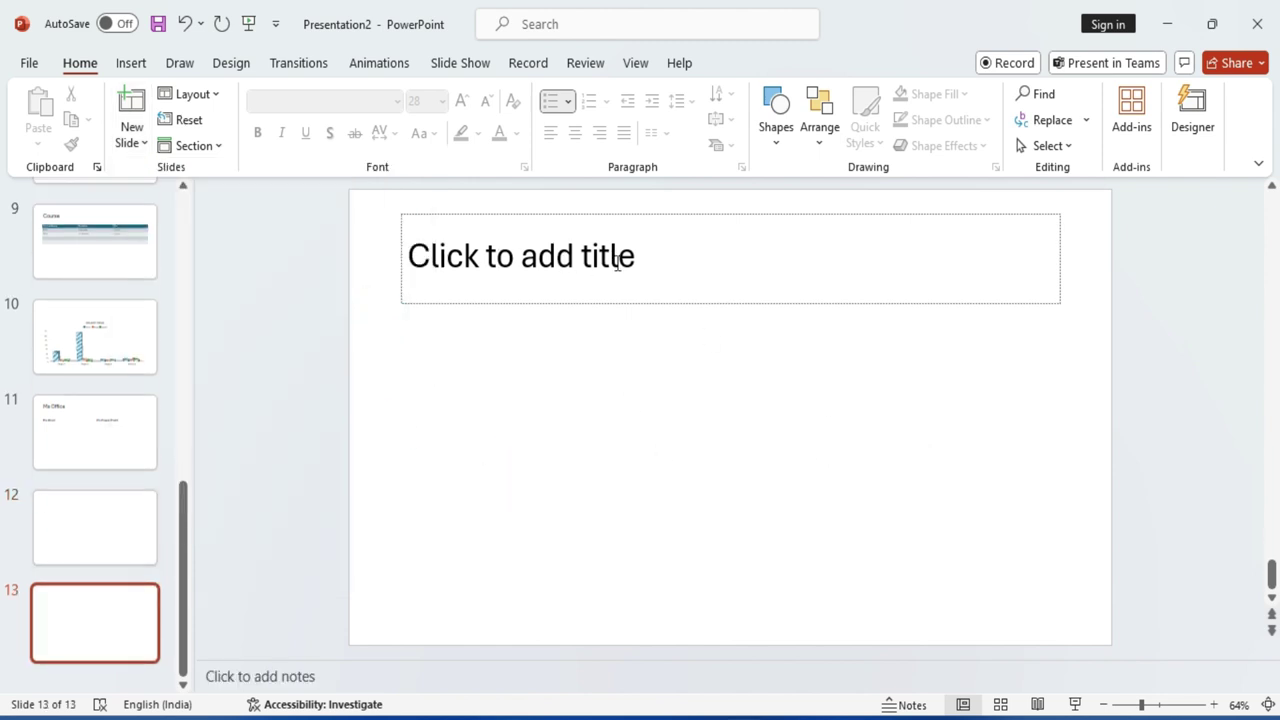
pyautogui.click(523, 240)
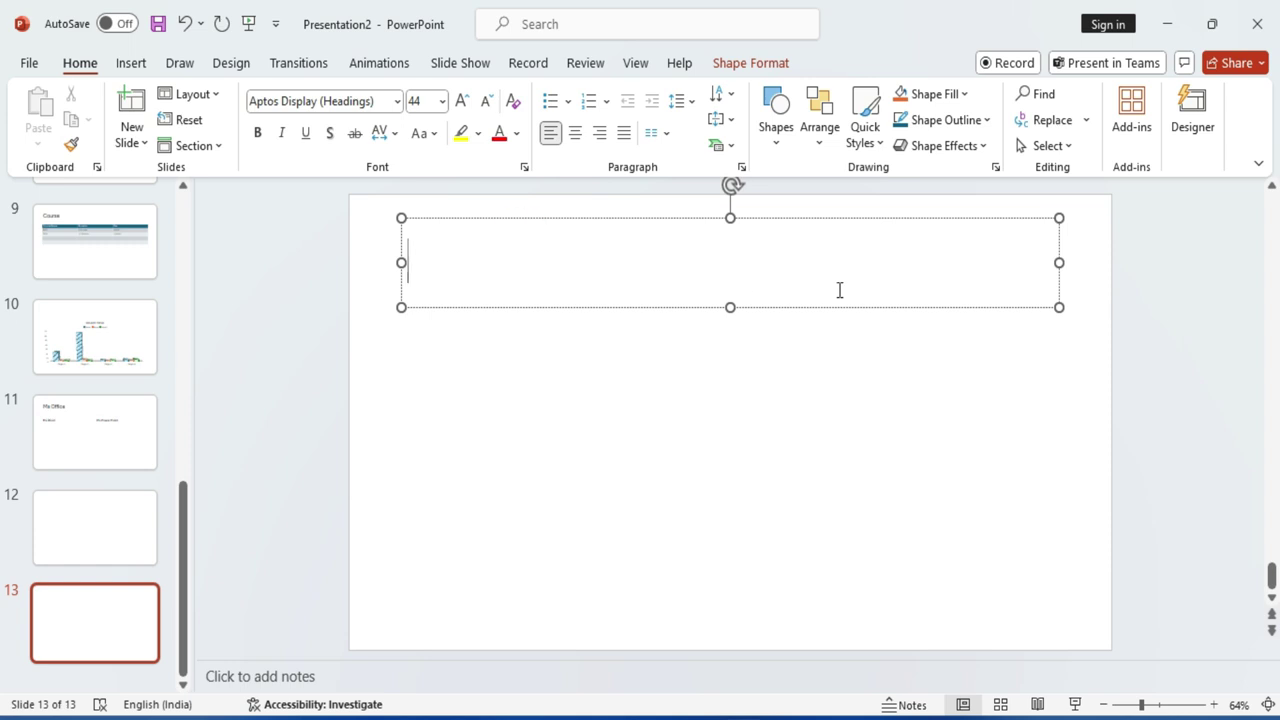
pyautogui.write('Excel Infotech')
# Insert a Blank layout slide 14 after the 'Excel Infotech' slide.
pyautogui.click(131, 135)
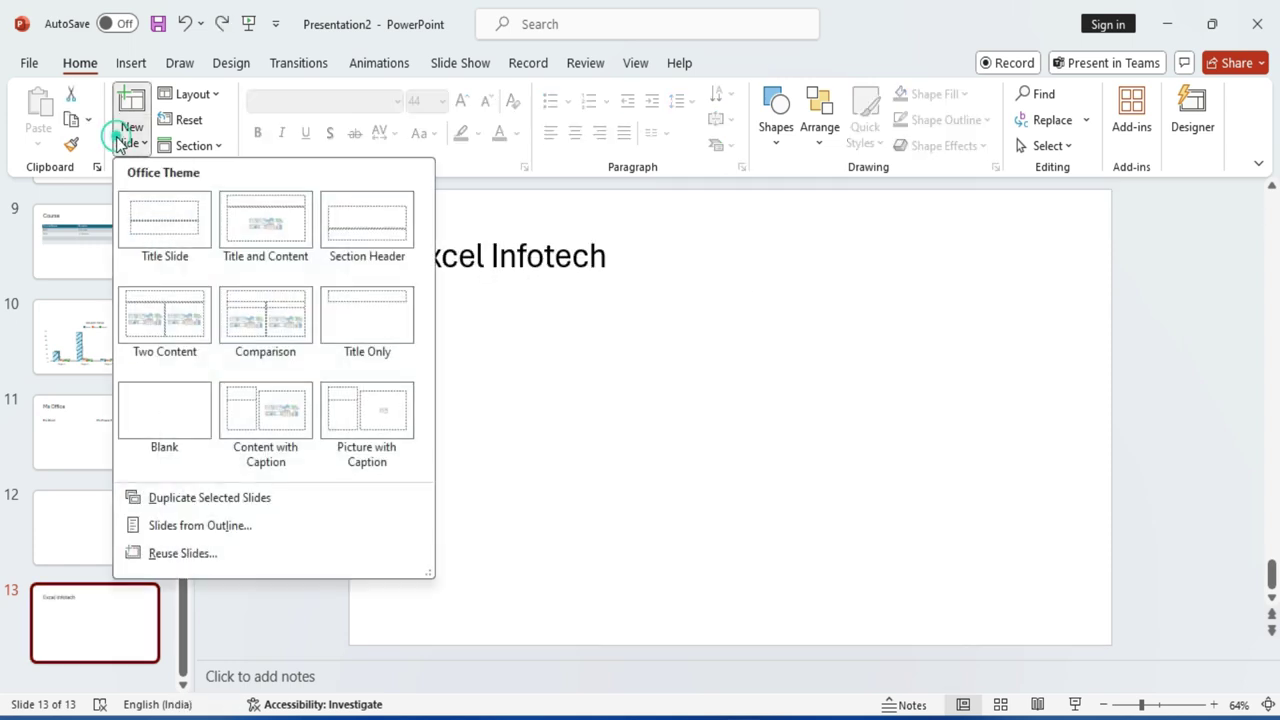
pyautogui.click(184, 410)
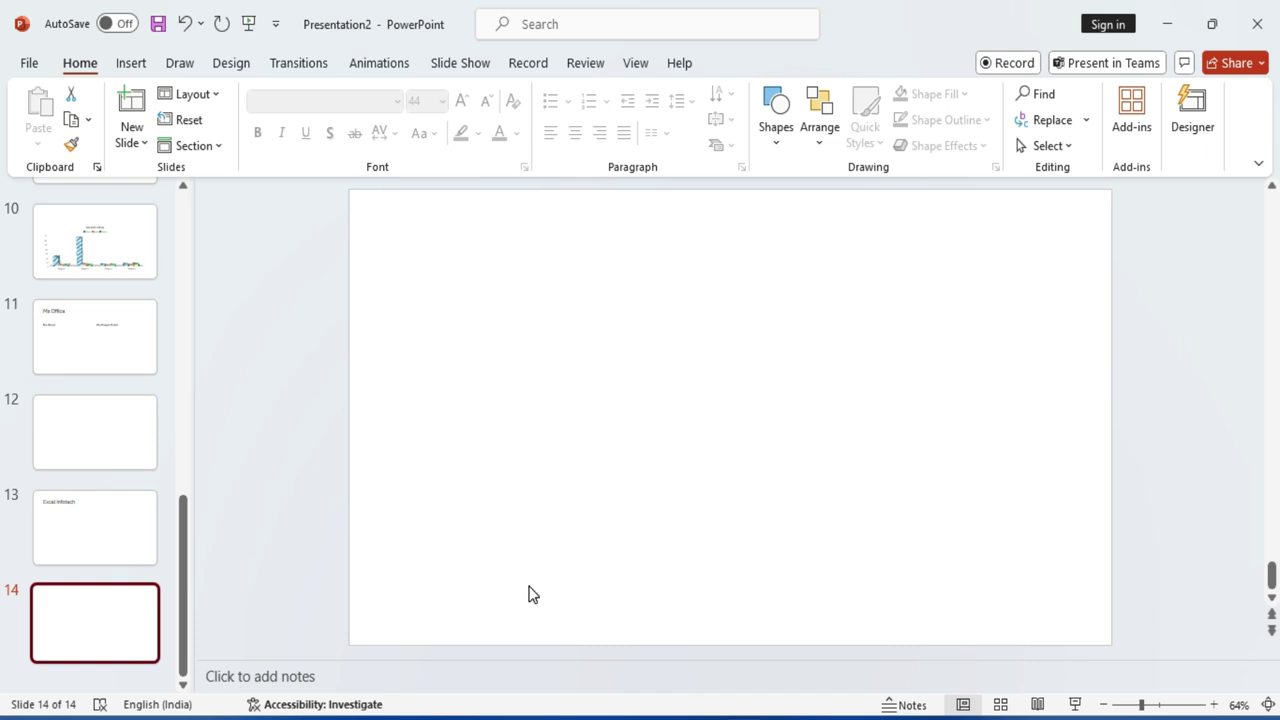
pyautogui.click(477, 275)
pyautogui.moveTo(959, 314); pyautogui.dragTo(430, 518)
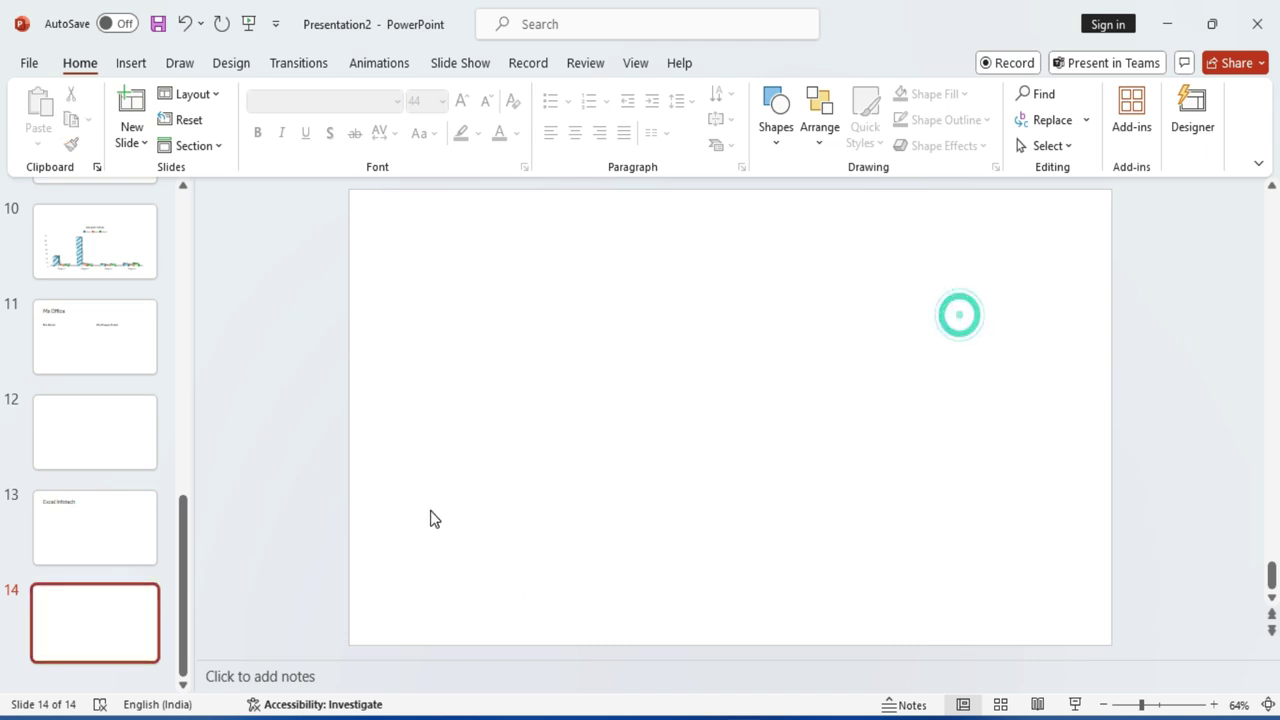
pyautogui.moveTo(476, 275)
pyautogui.mouseDown()
pyautogui.moveTo(1067, 603)
pyautogui.moveTo(1058, 598)
pyautogui.mouseUp()
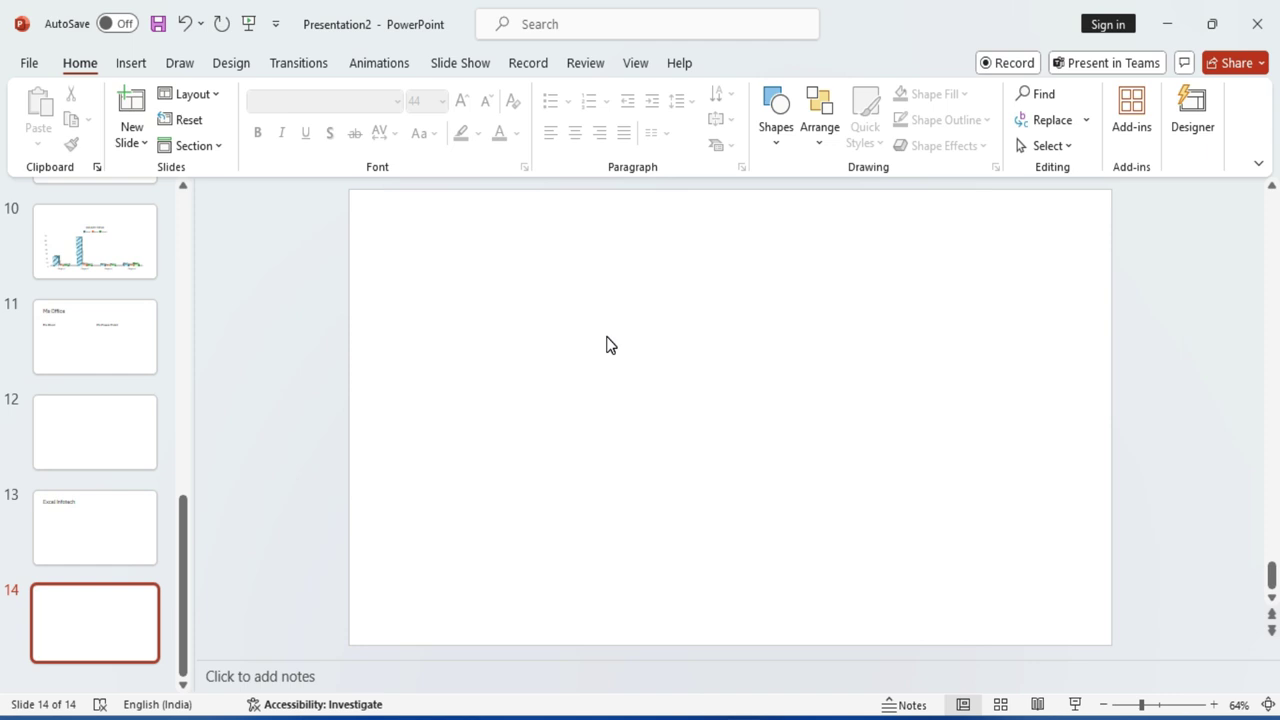
pyautogui.click(132, 138)
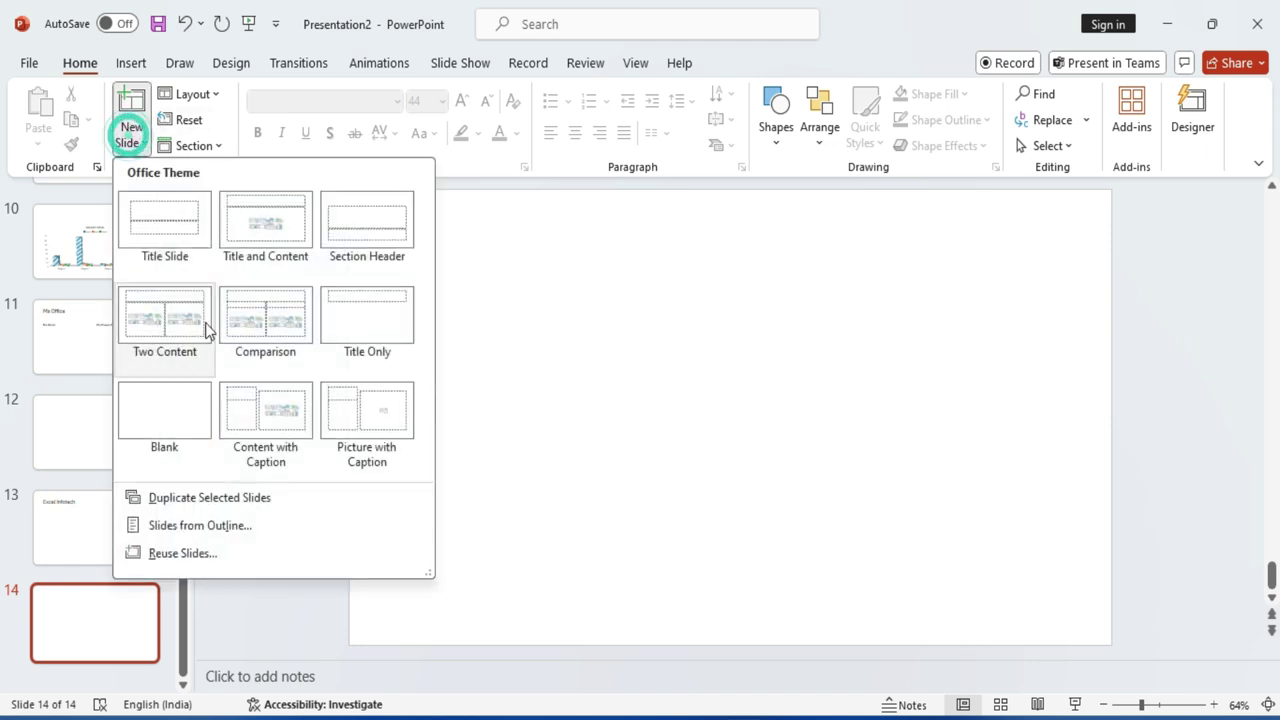
# Replace a mistaken Content with Caption slide with Picture with Caption, holding the 1.png logo.
pyautogui.click(283, 418)
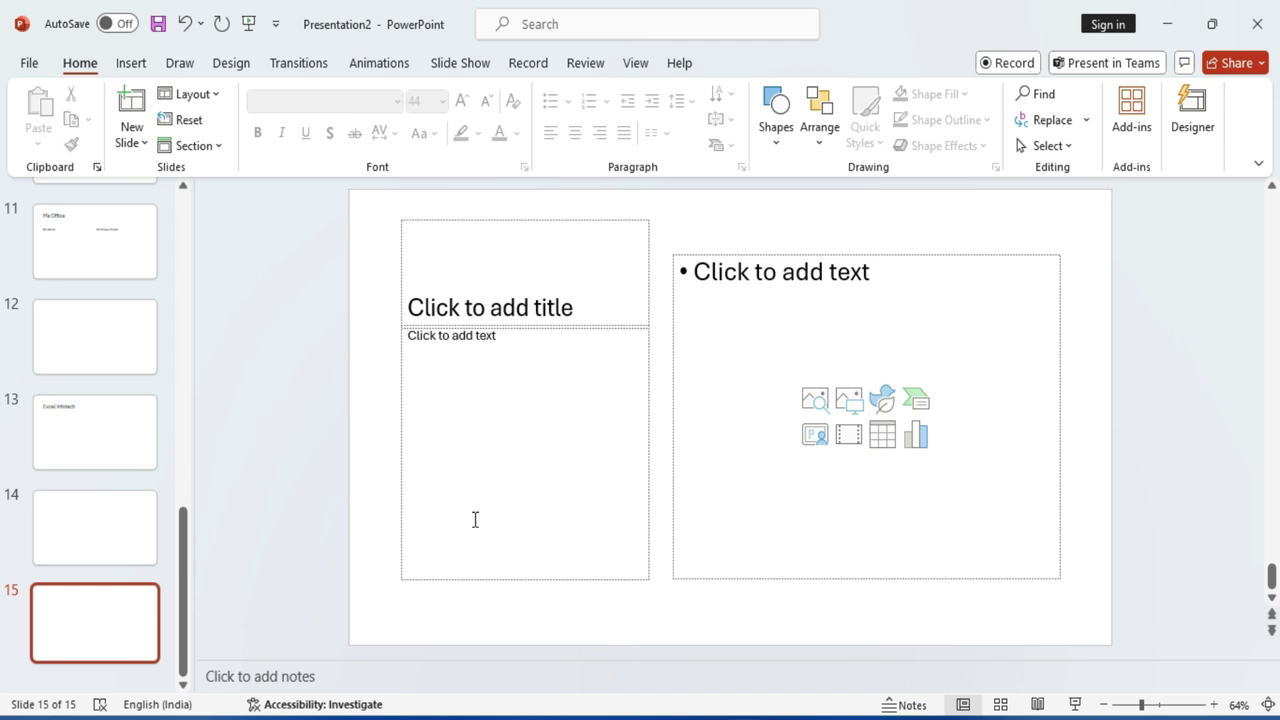
pyautogui.hotkey('ctrl', 'z')
pyautogui.click(141, 134)
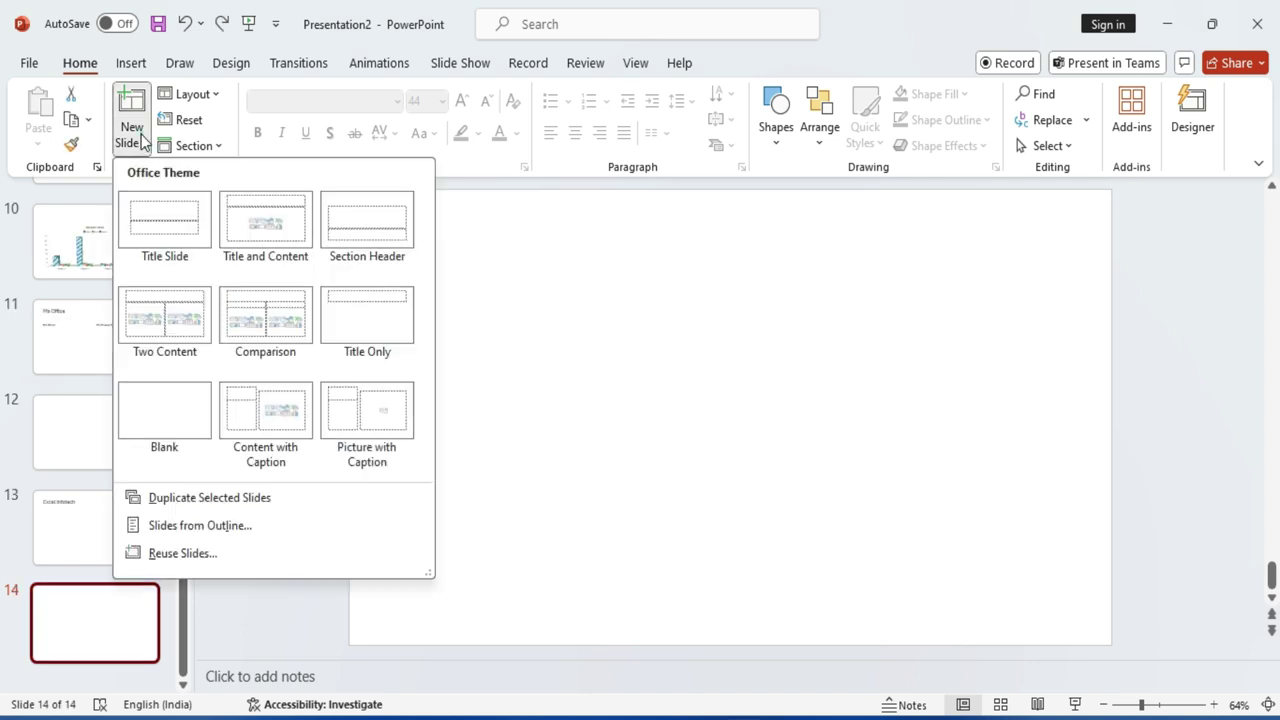
pyautogui.click(383, 420)
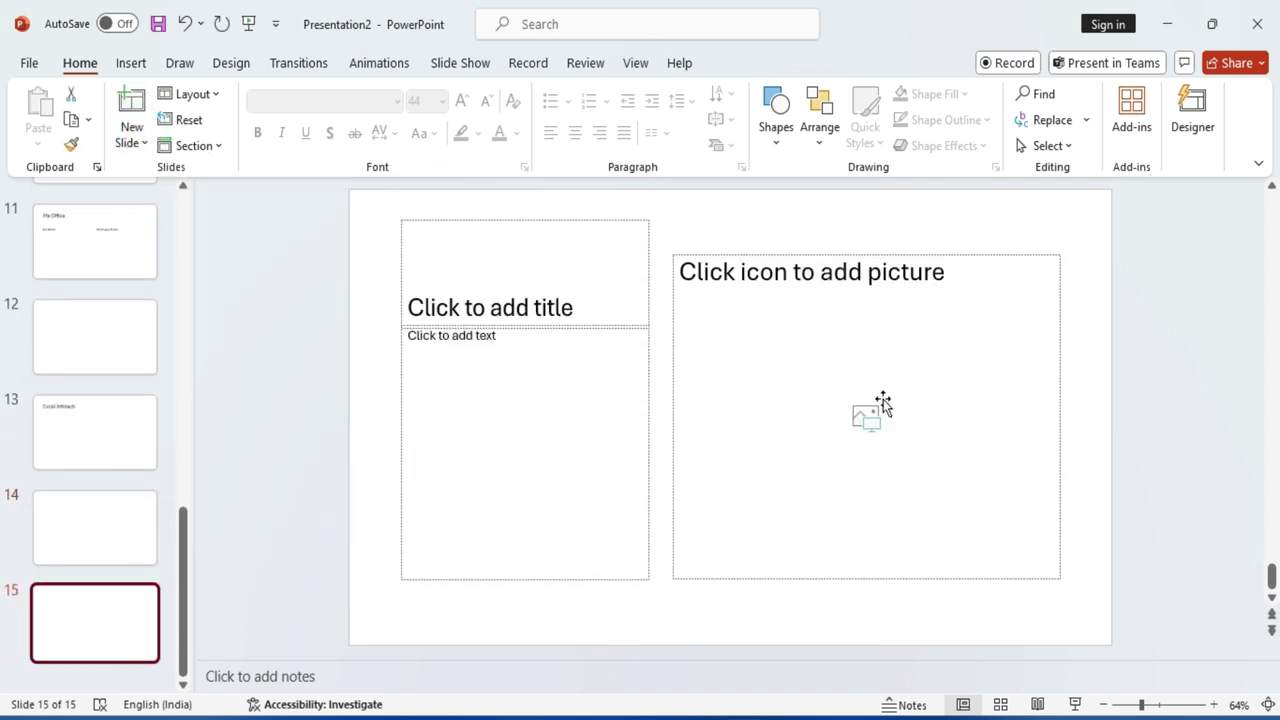
pyautogui.click(868, 424)
pyautogui.click(275, 224)
pyautogui.click(478, 443)
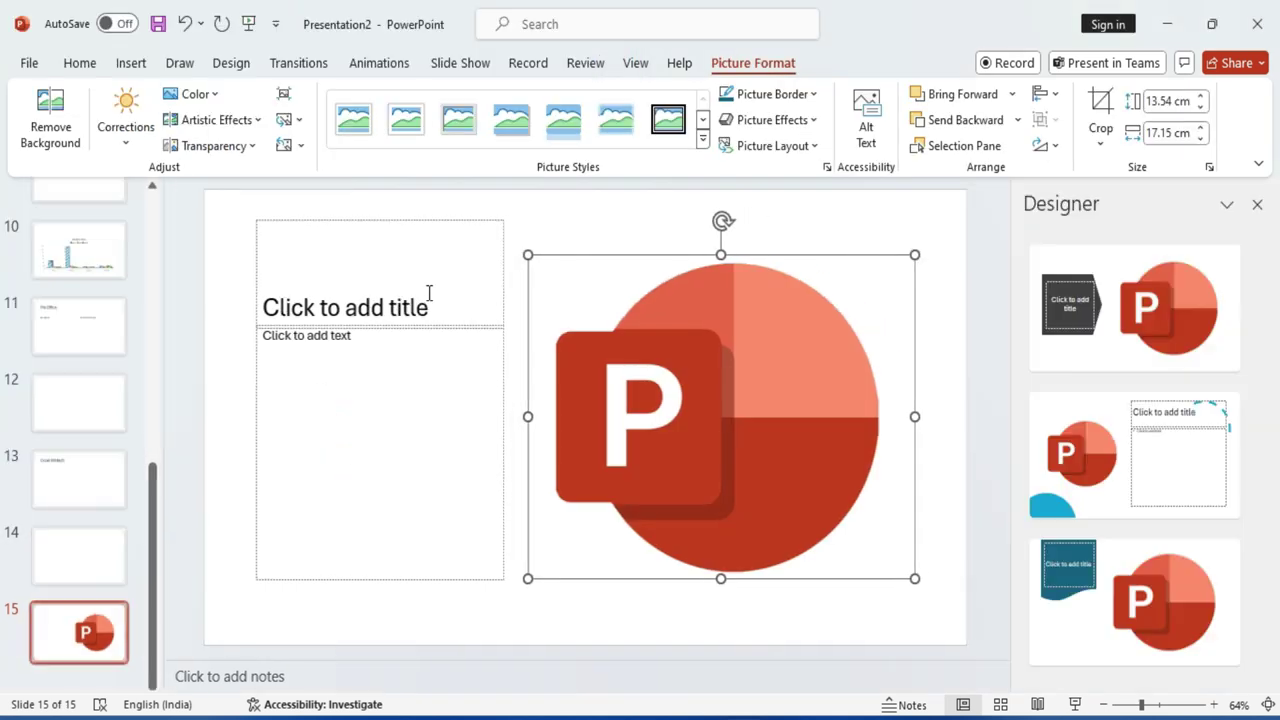
# Apply the teal banner design idea from the Designer pane to the logo slide.
pyautogui.click(425, 288)
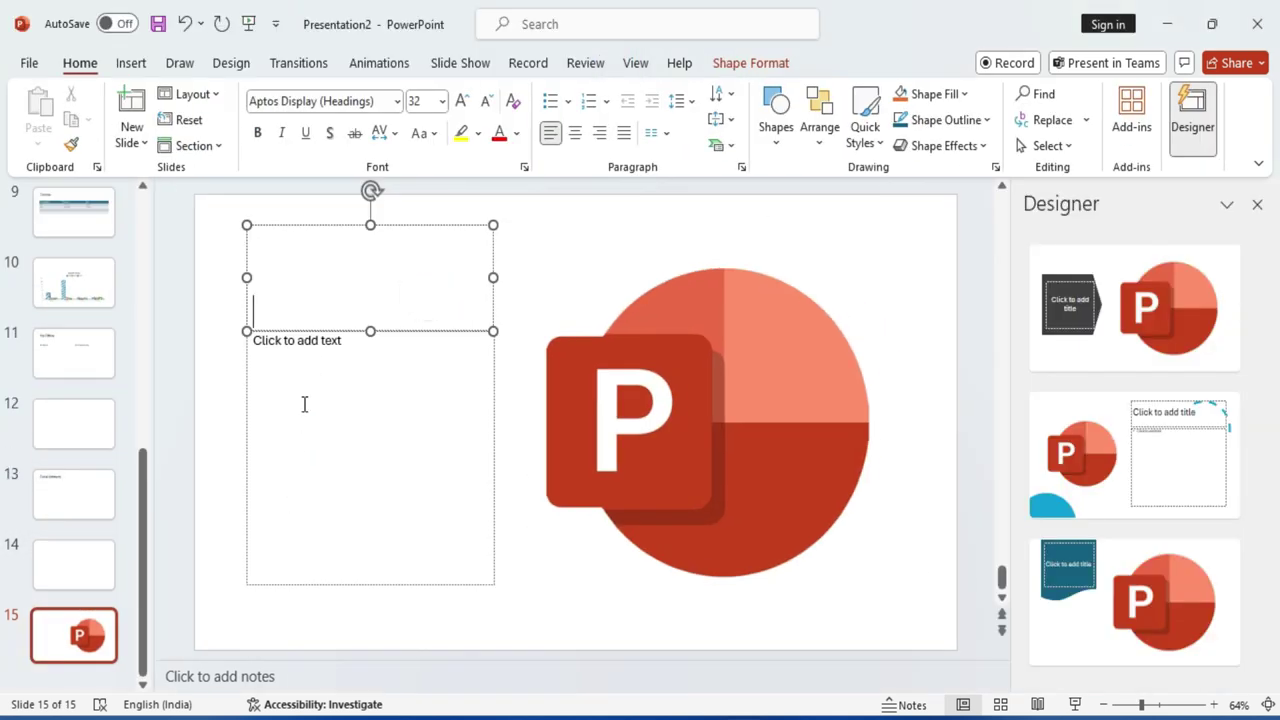
pyautogui.scroll(-2, 1136, 444)
pyautogui.scroll(-1, 1136, 444)
pyautogui.scroll(3, 1136, 444)
pyautogui.scroll(-1, 1136, 444)
pyautogui.click(1136, 444)
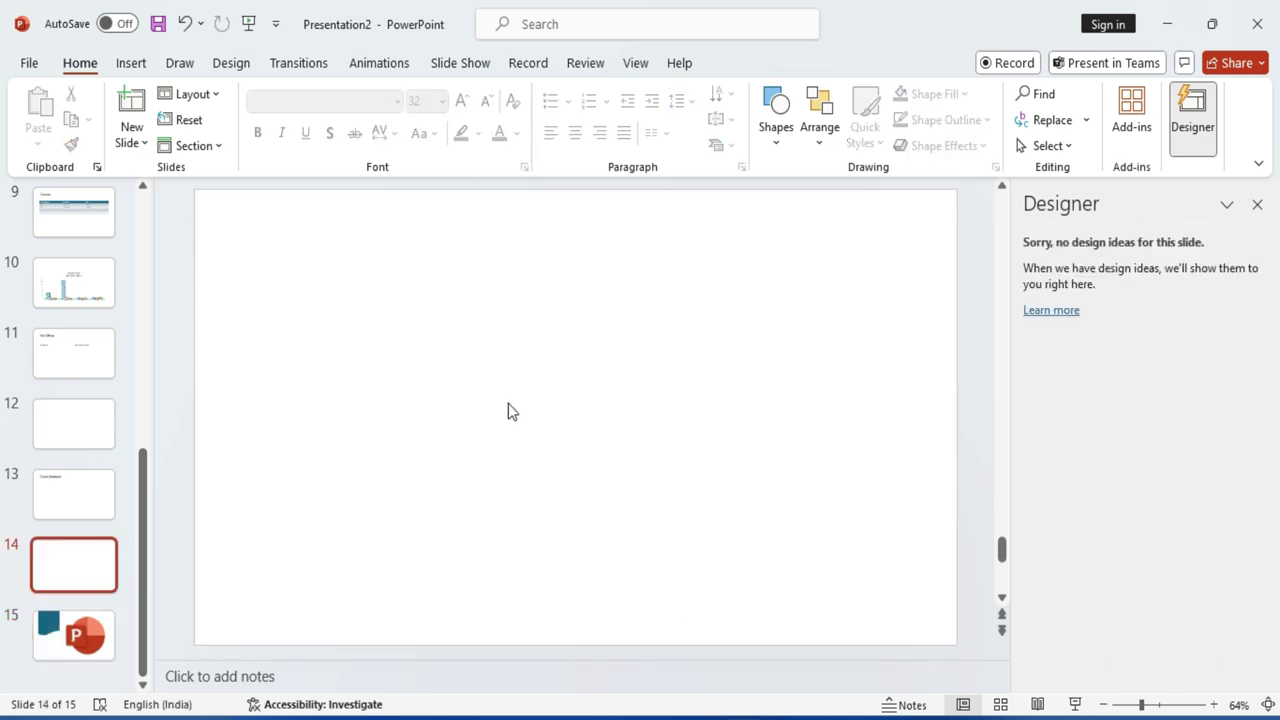
# Delete the two empty slides, 12 and 14.
pyautogui.click(104, 546)
pyautogui.press('Delete')
pyautogui.click(131, 143)
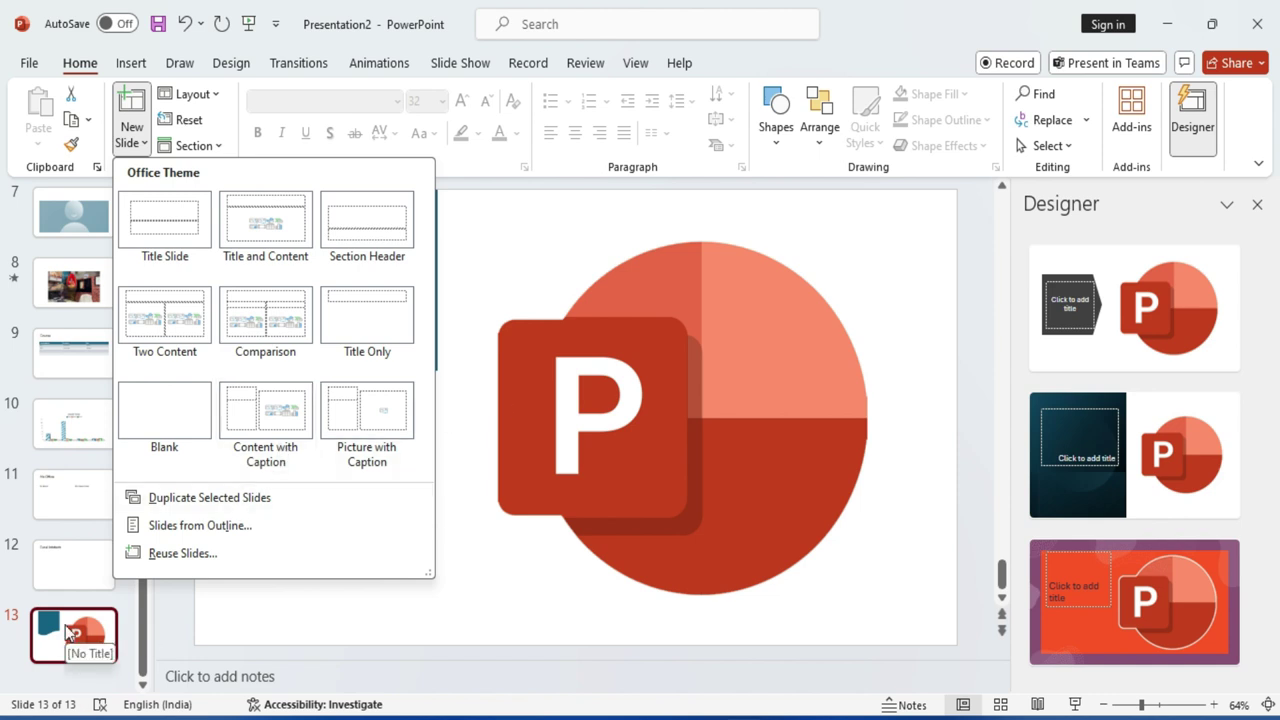
# Duplicate the PowerPoint logo slide so slides 13 and 14 both show it.
pyautogui.click(168, 498)
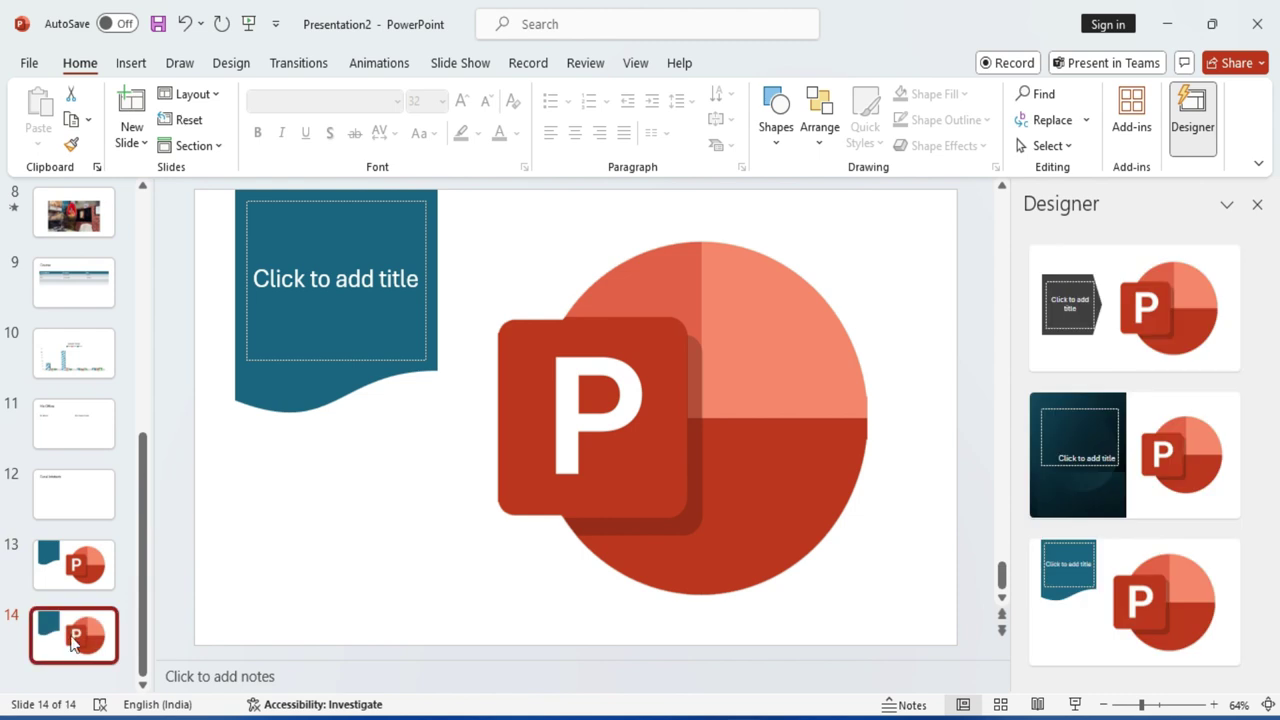
pyautogui.click(72, 566)
pyautogui.click(80, 625)
pyautogui.click(132, 134)
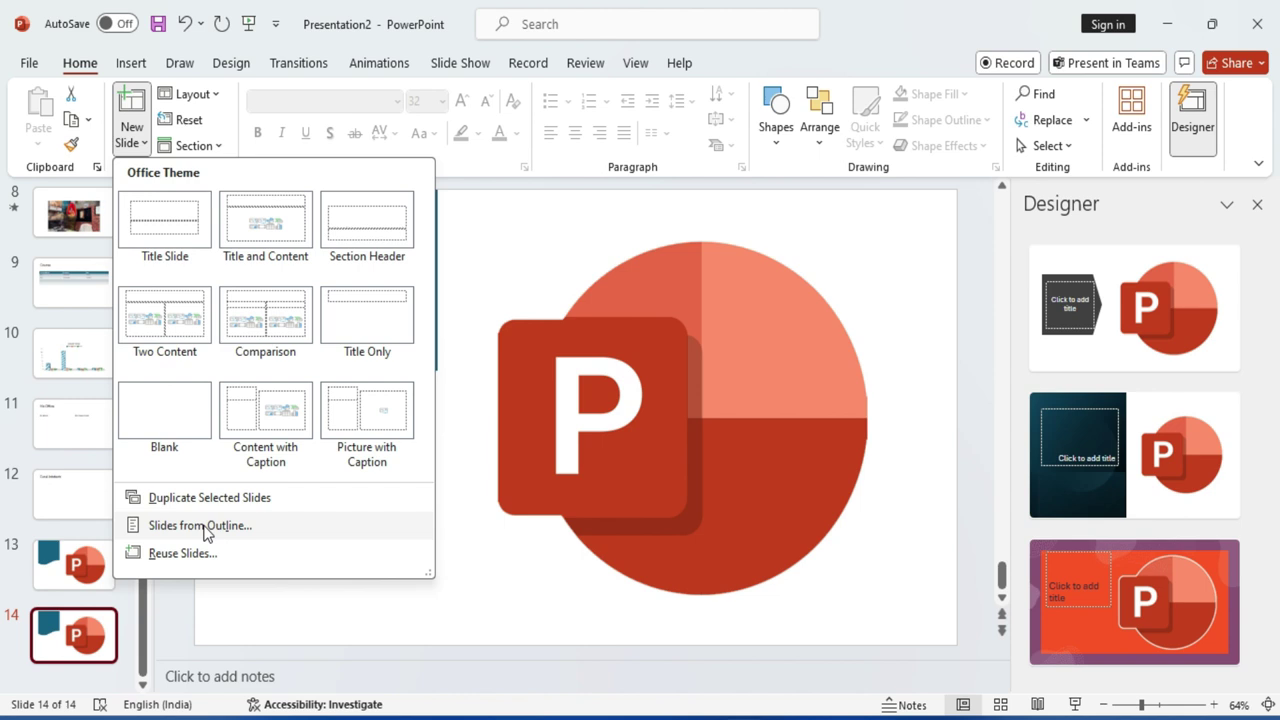
# Import the aaa.docx outline as new slides 15–20.
pyautogui.click(204, 528)
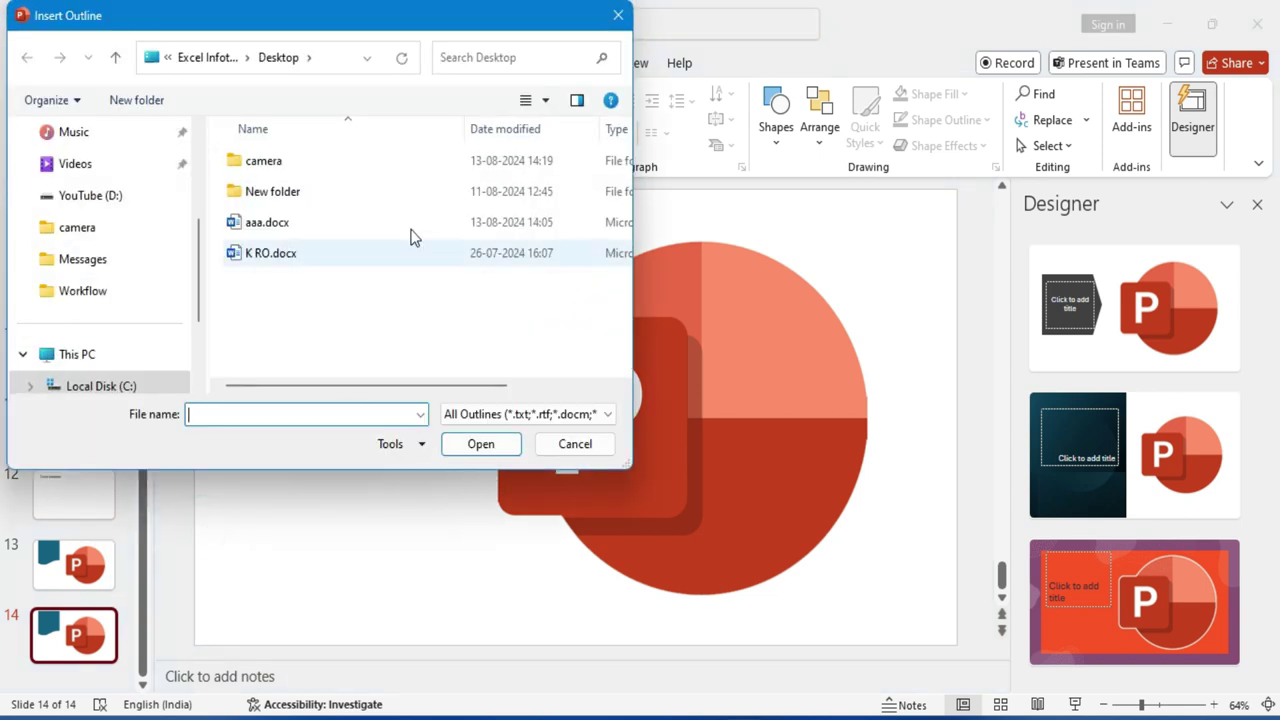
pyautogui.click(250, 230)
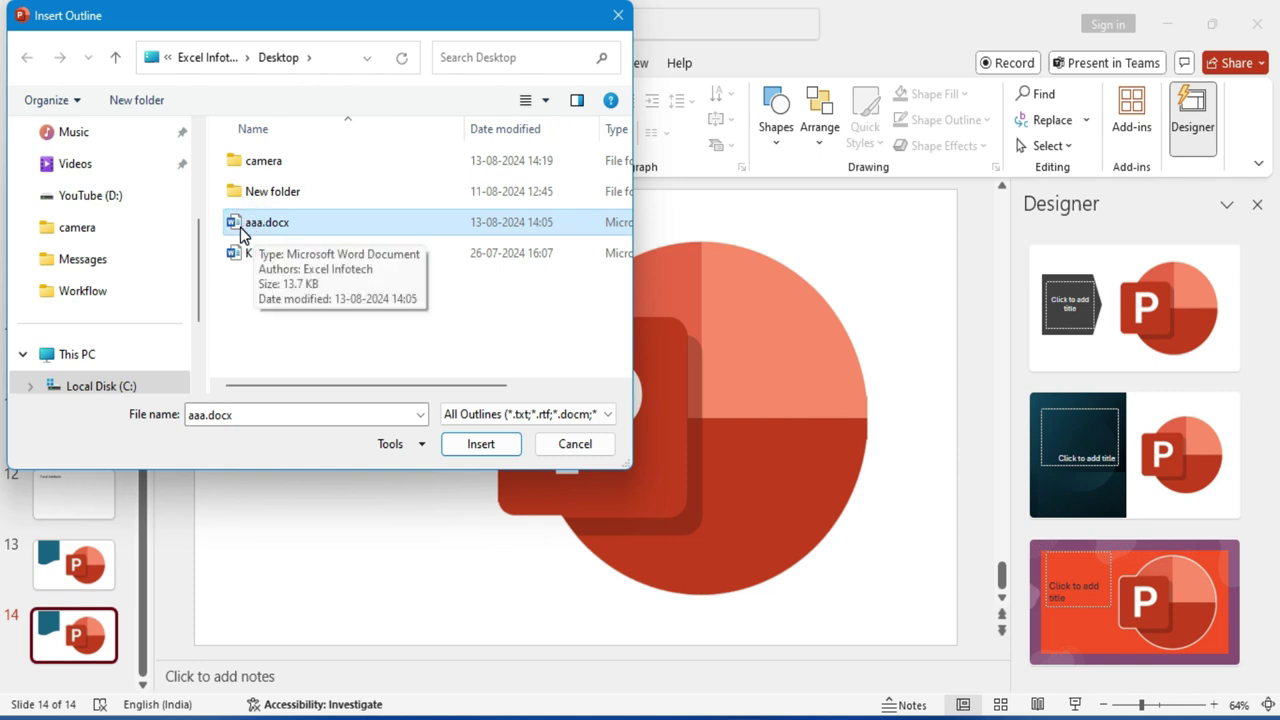
pyautogui.click(478, 444)
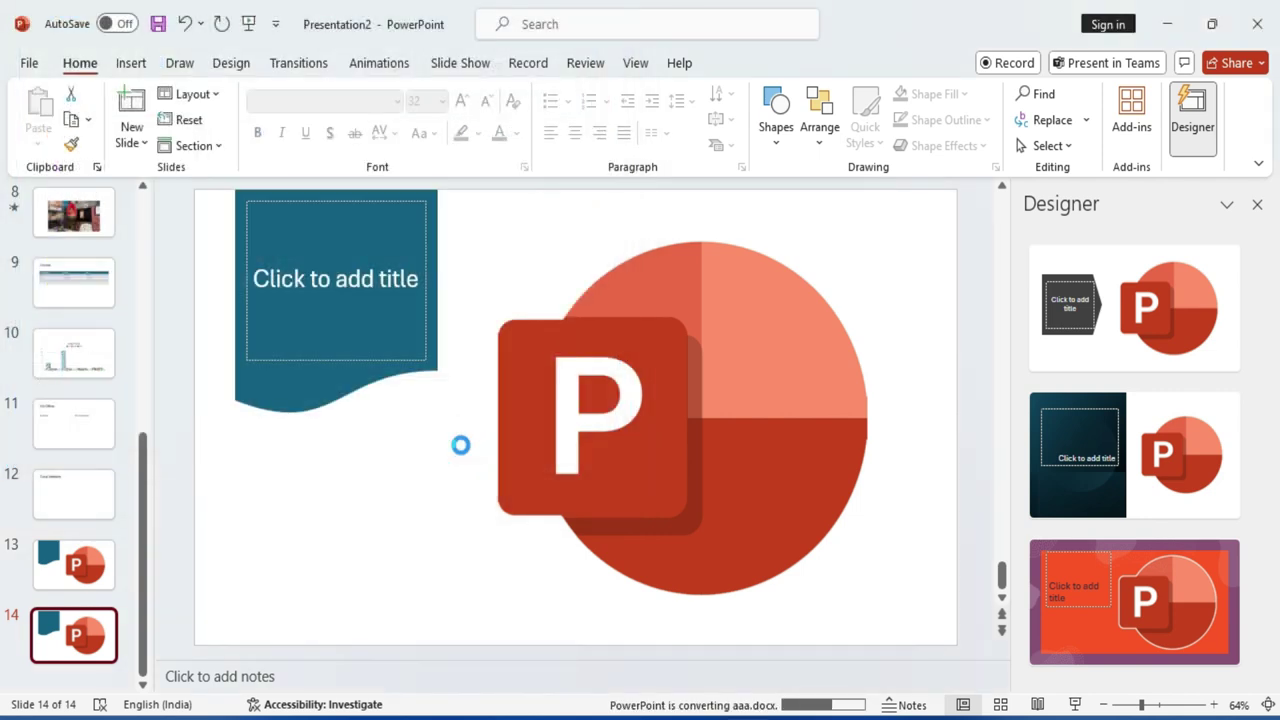
pyautogui.scroll(-3, 151, 579)
pyautogui.scroll(-2, 151, 579)
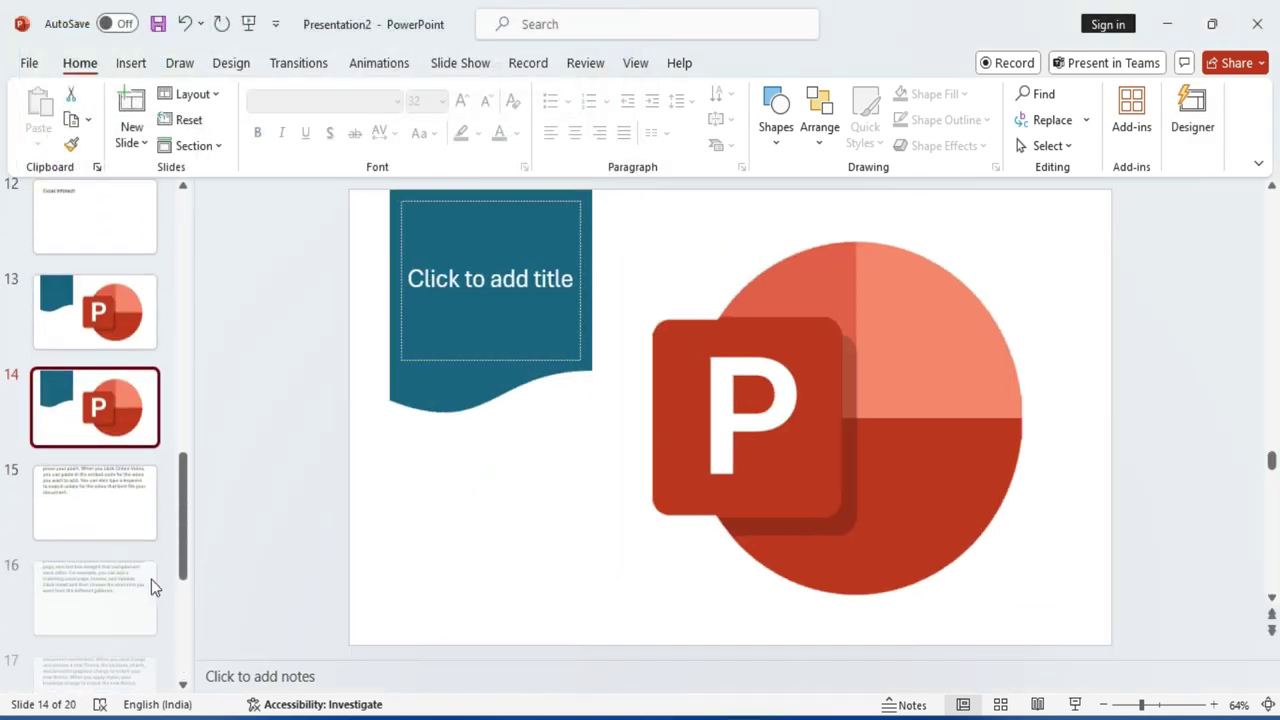
# Review the imported outline slides 15–20, stepping down and back up through them.
pyautogui.click(107, 458)
pyautogui.click(95, 558)
pyautogui.scroll(-1, 97, 575)
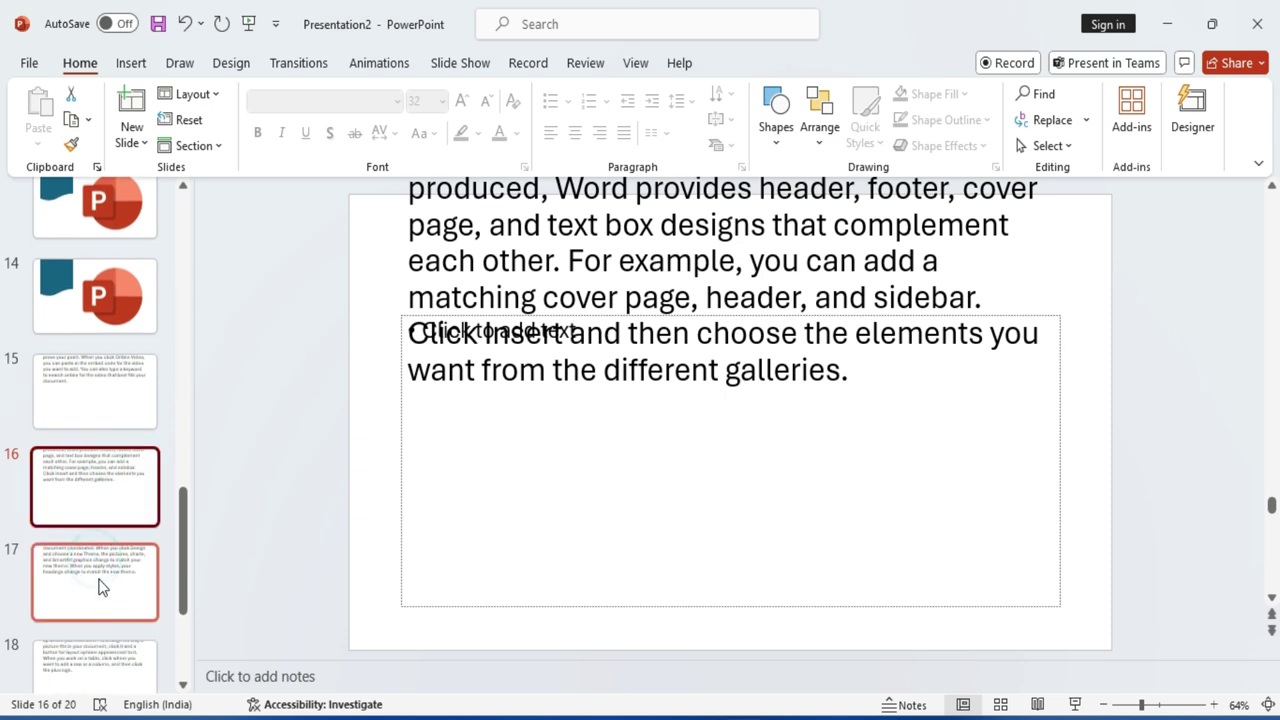
pyautogui.click(97, 580)
pyautogui.click(100, 665)
pyautogui.scroll(-2, 128, 600)
pyautogui.click(100, 532)
pyautogui.click(112, 408)
pyautogui.click(114, 343)
pyautogui.scroll(2, 140, 428)
pyautogui.click(94, 380)
pyautogui.click(118, 305)
pyautogui.scroll(1, 131, 451)
pyautogui.scroll(1, 131, 451)
pyautogui.scroll(1, 449, 383)
pyautogui.scroll(-1, 48, 557)
pyautogui.scroll(-2, 48, 557)
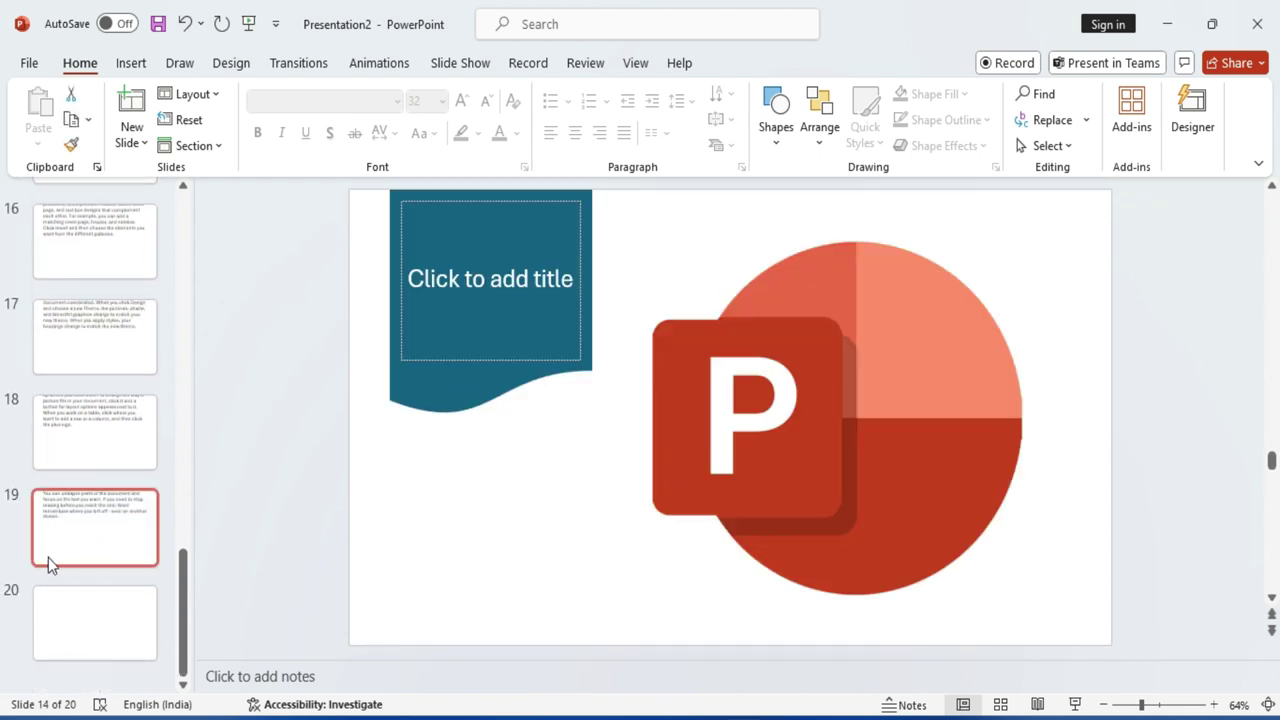
pyautogui.click(132, 137)
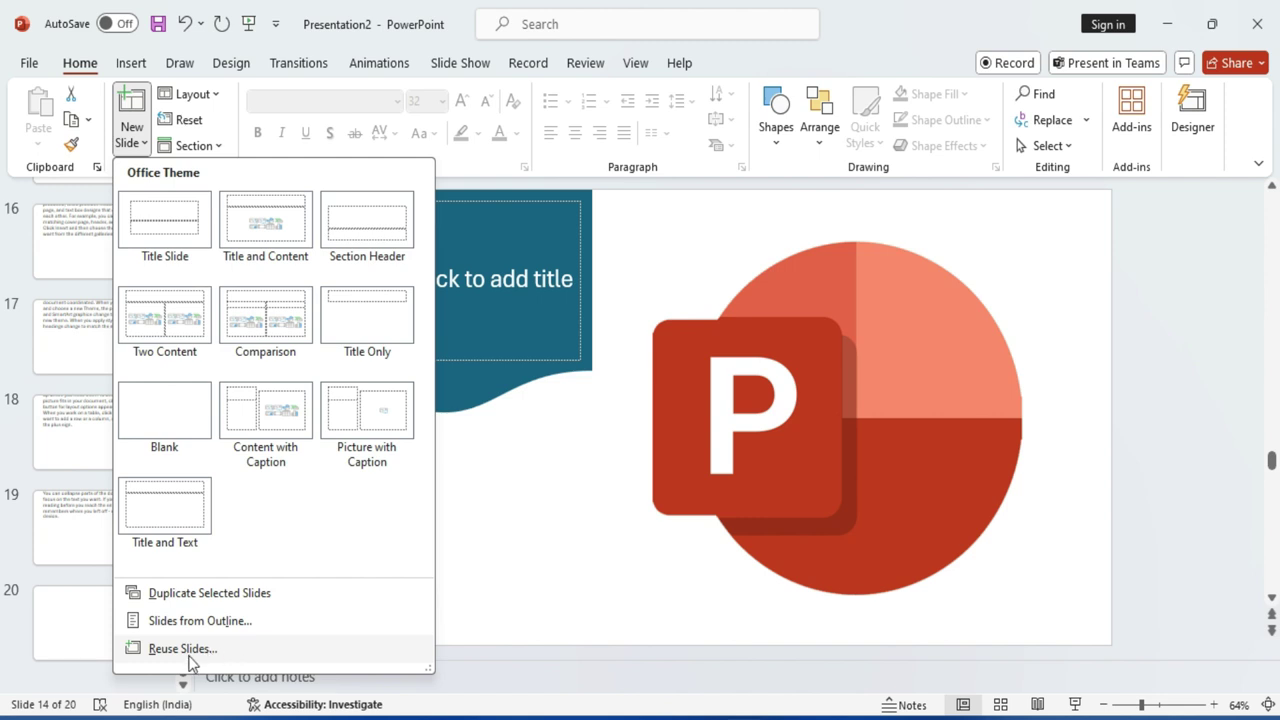
# Reuse the 'dvfsdx' slide from Desktop\abc.pptx, inserting it as slide 15.
pyautogui.click(190, 652)
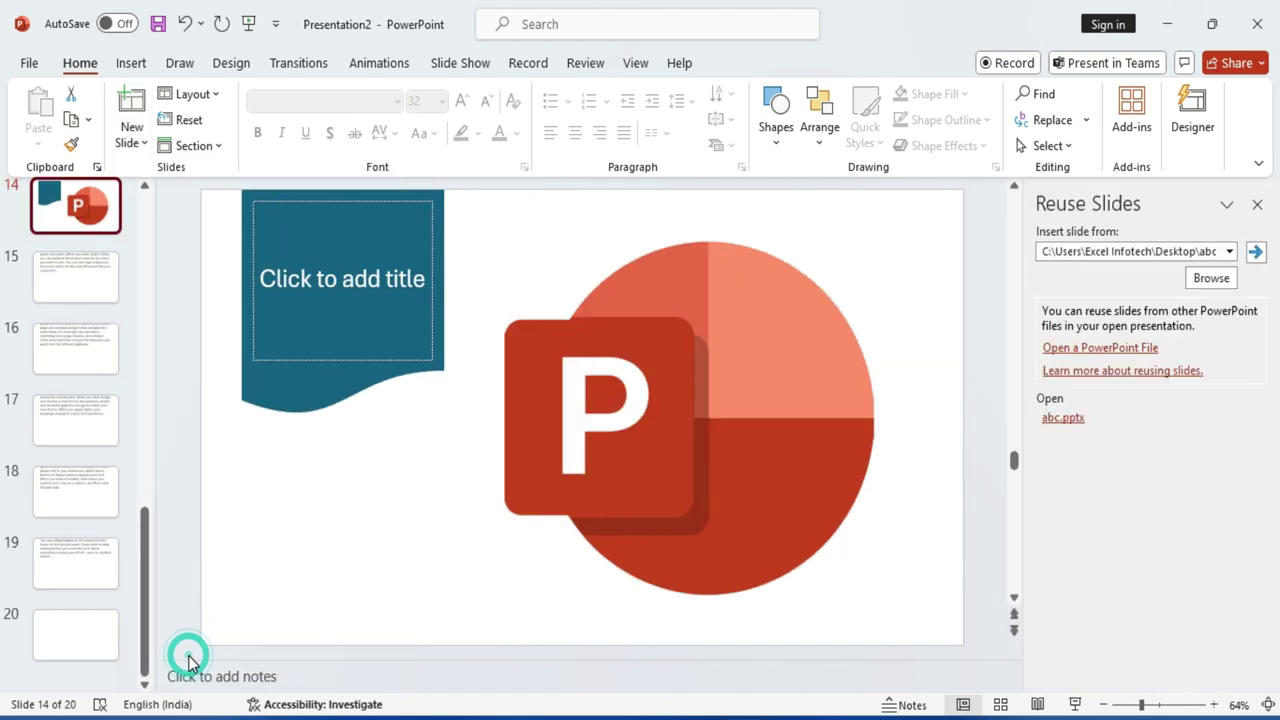
pyautogui.click(1208, 280)
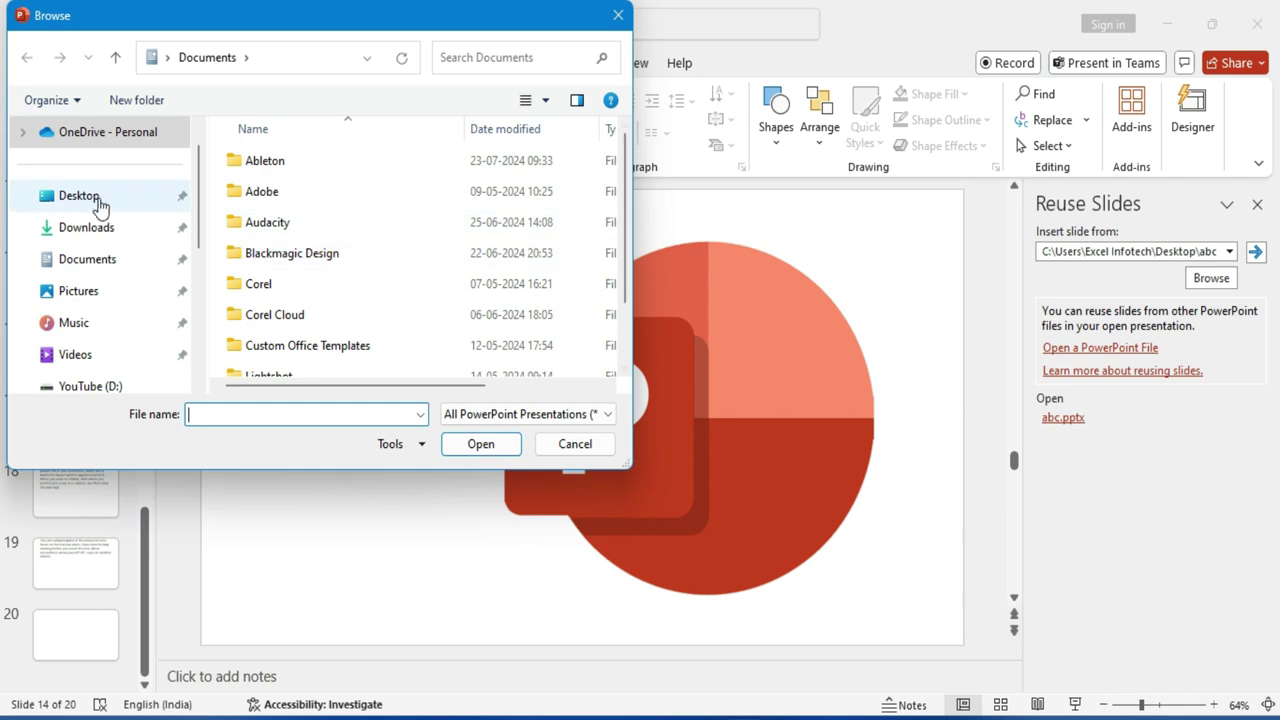
pyautogui.click(92, 200)
pyautogui.click(430, 178)
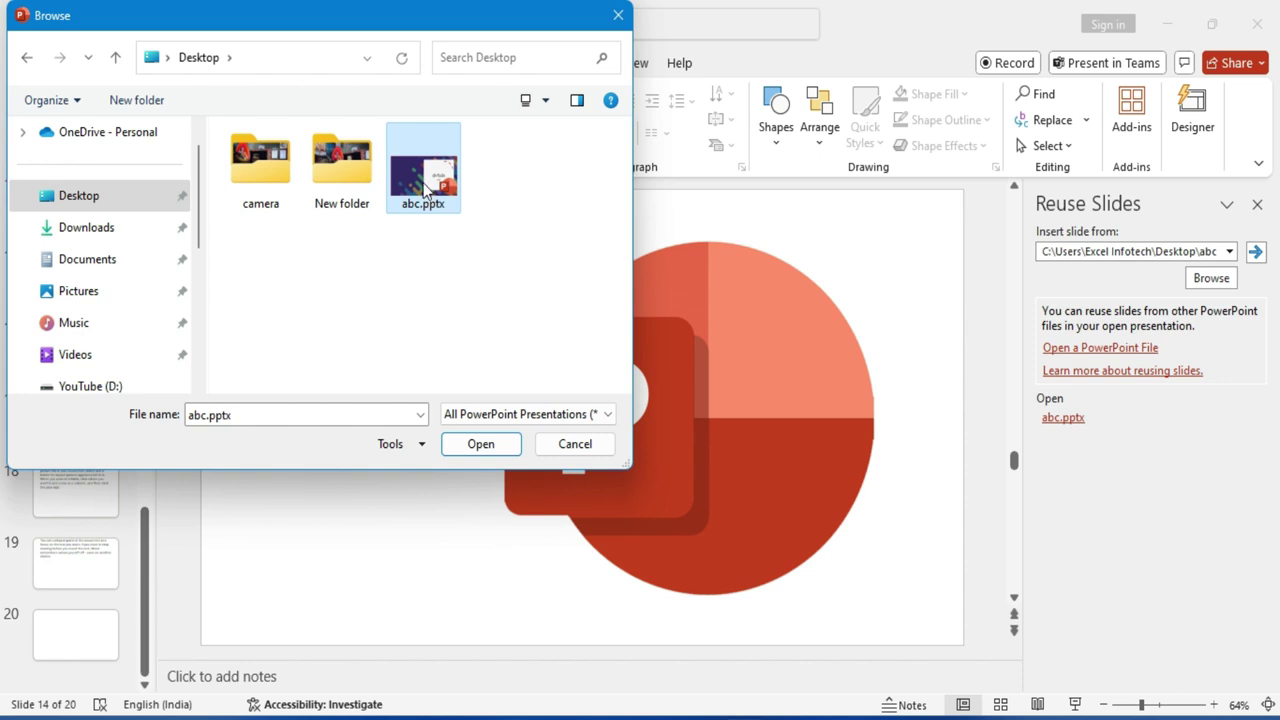
pyautogui.click(466, 446)
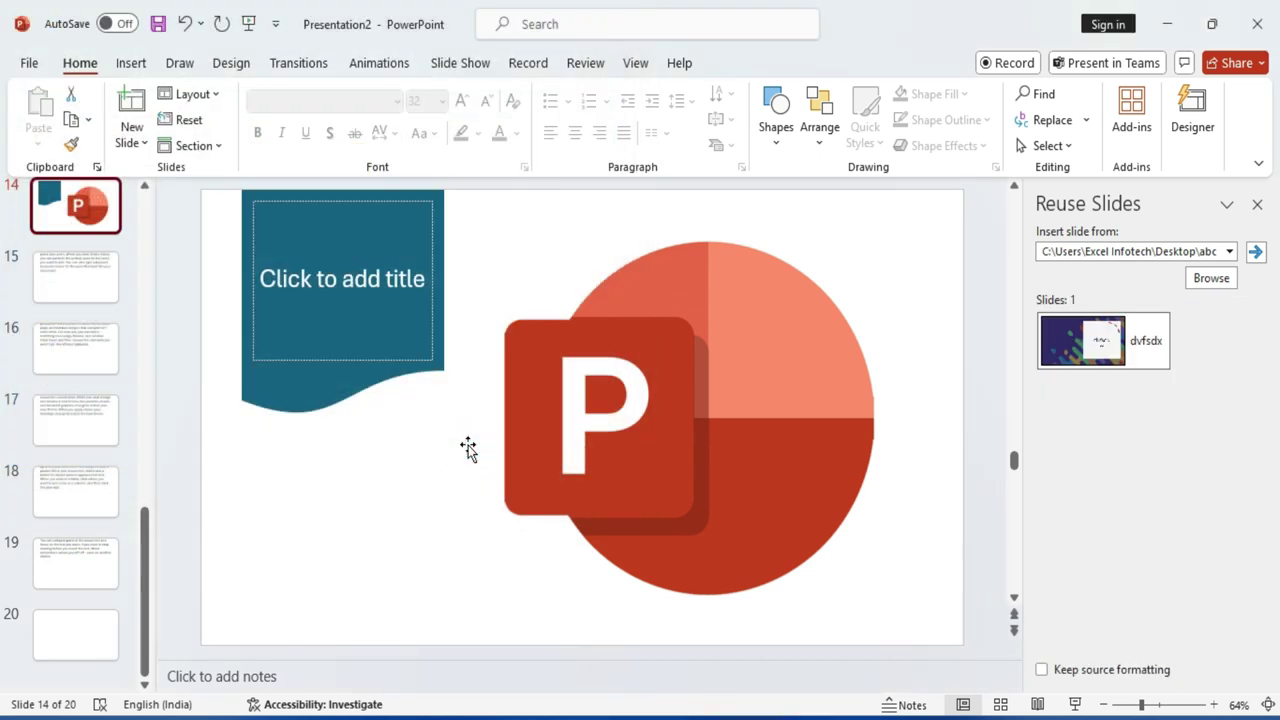
pyautogui.click(1090, 340)
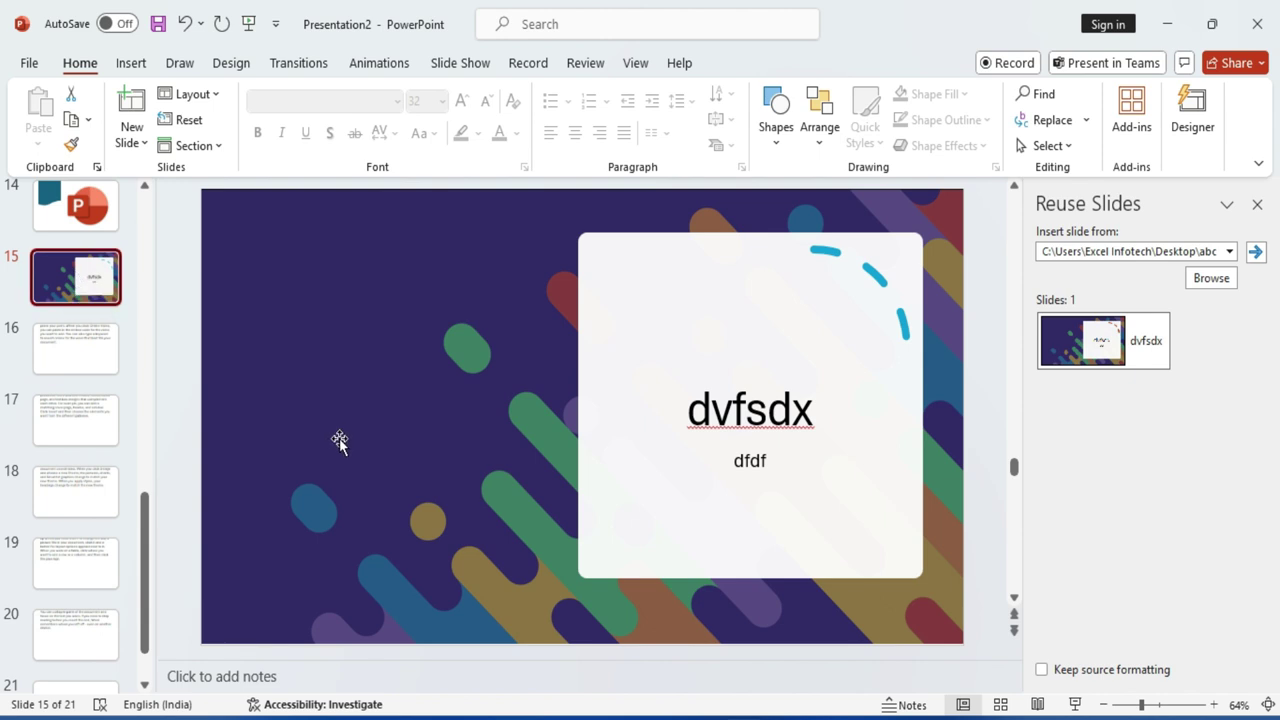
pyautogui.scroll(-4, 350, 455)
pyautogui.scroll(2, 361, 467)
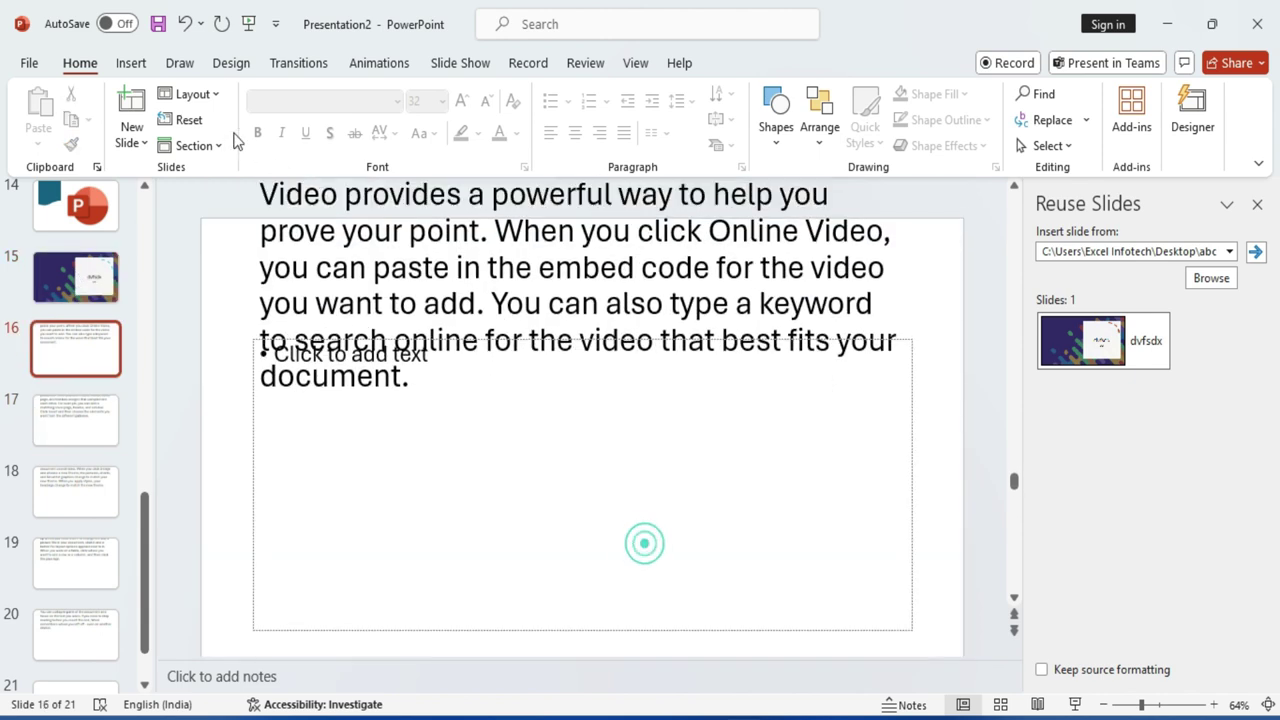
pyautogui.click(190, 94)
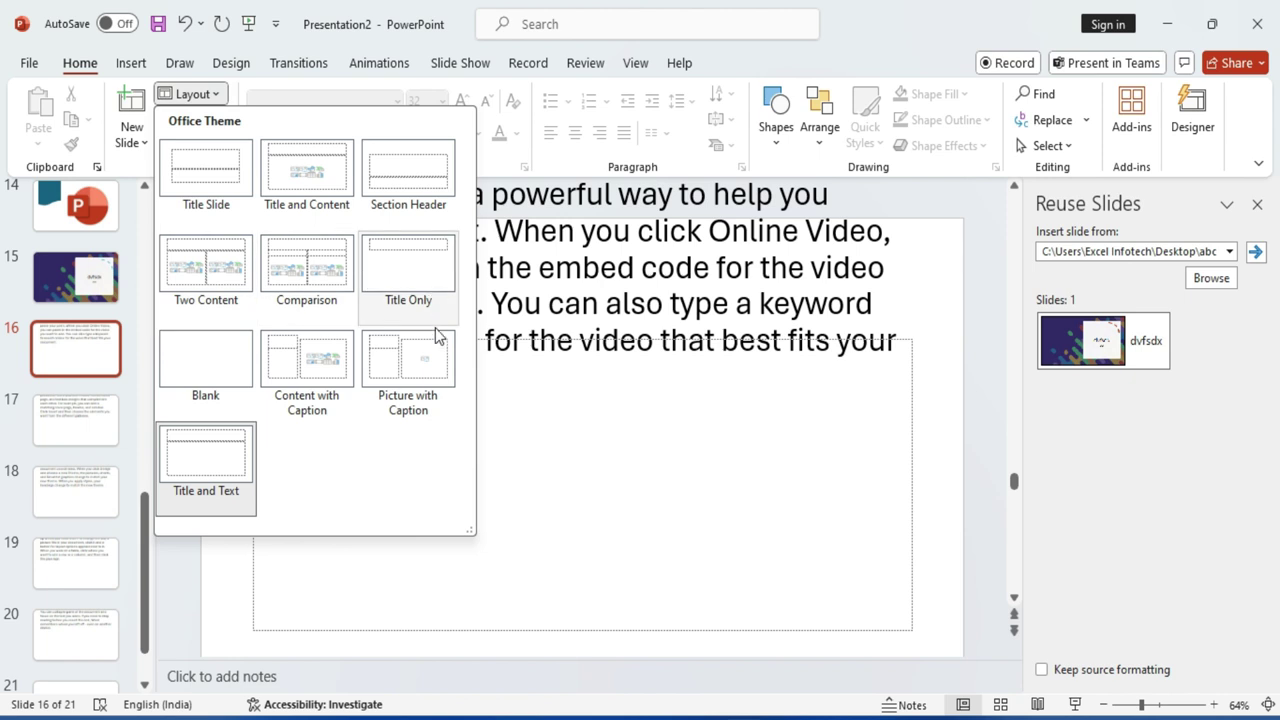
# Resize the logo and title placeholder on slide 14, then reset the slide to plain placeholders.
pyautogui.click(611, 497)
pyautogui.click(184, 124)
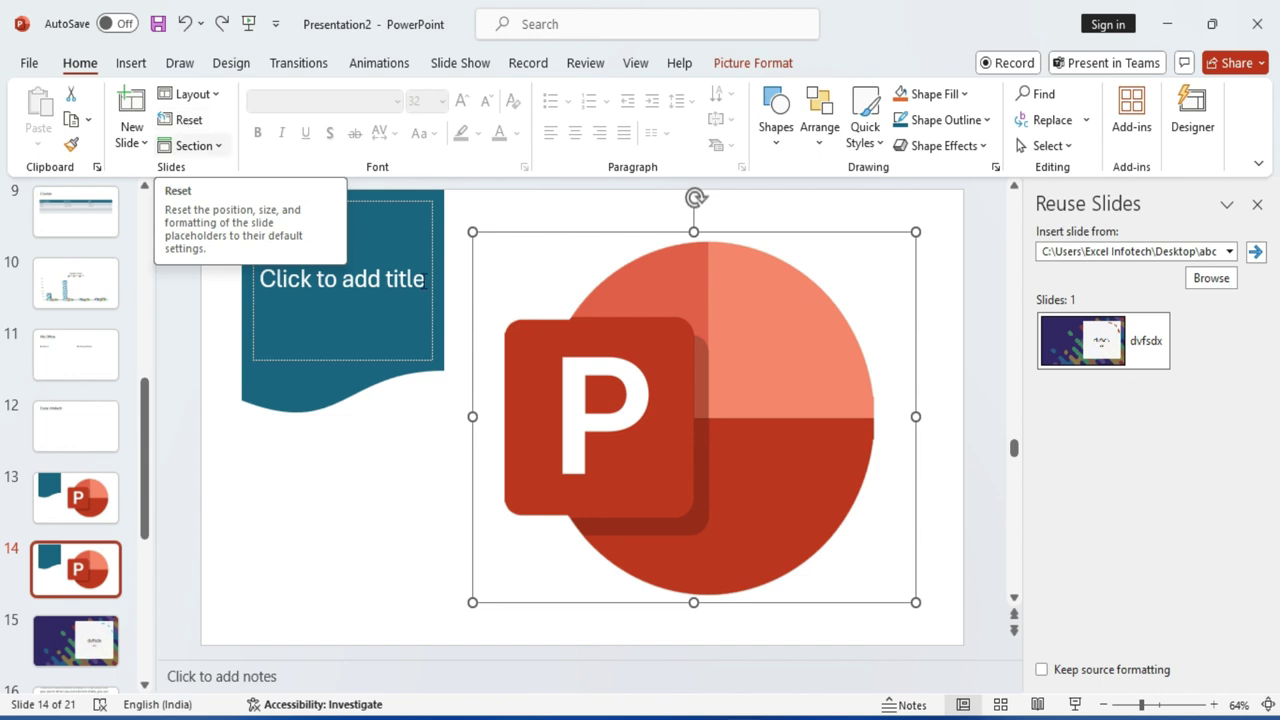
pyautogui.moveTo(470, 229); pyautogui.dragTo(630, 352)
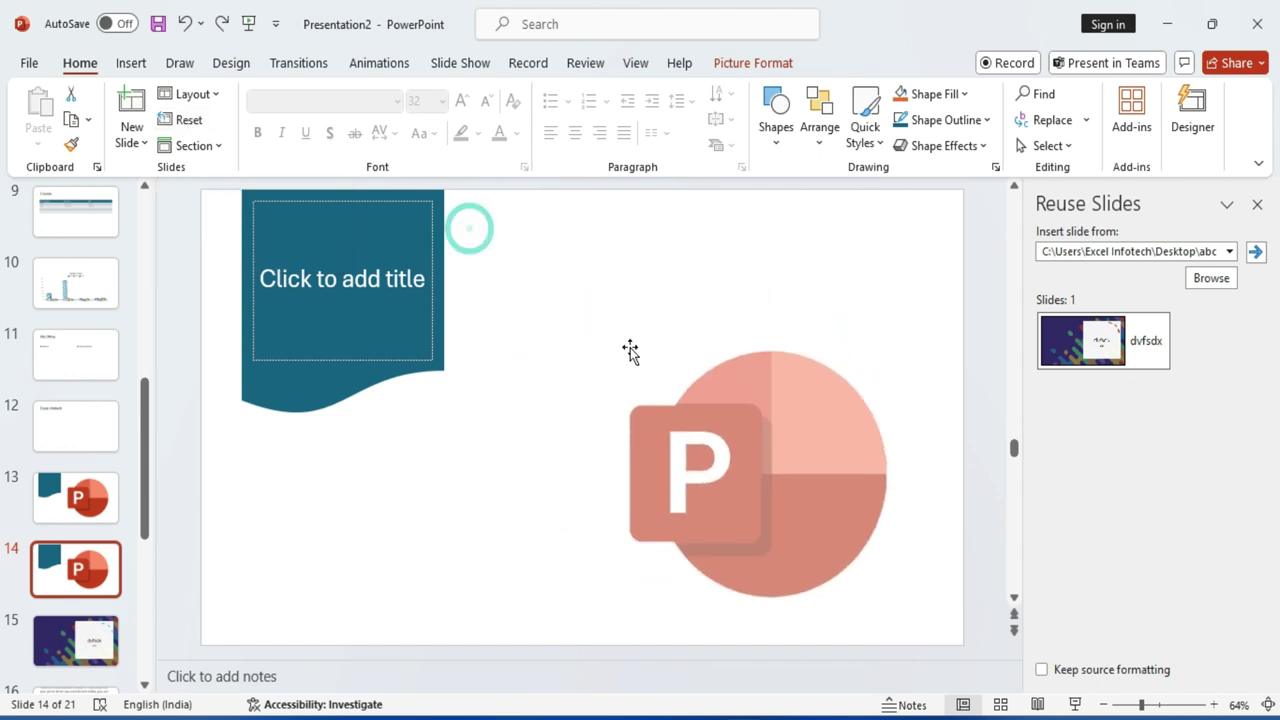
pyautogui.click(397, 271)
pyautogui.moveTo(431, 364); pyautogui.dragTo(516, 482)
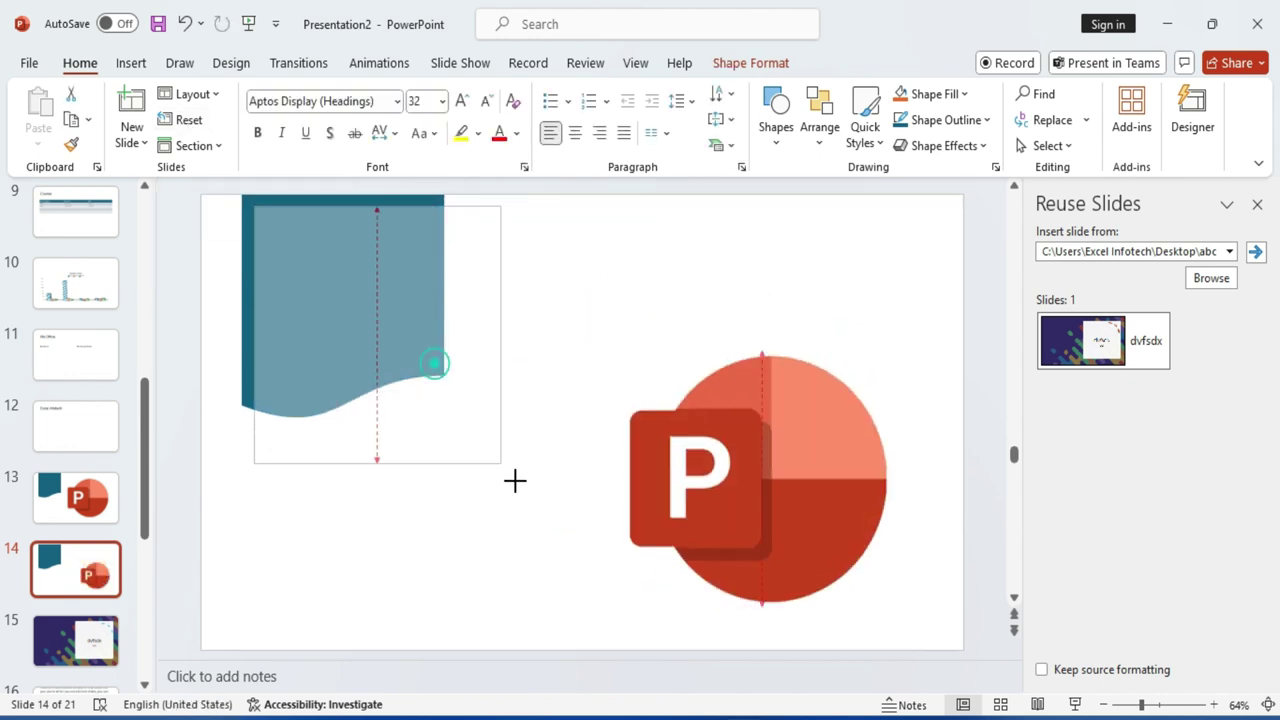
pyautogui.click(248, 400)
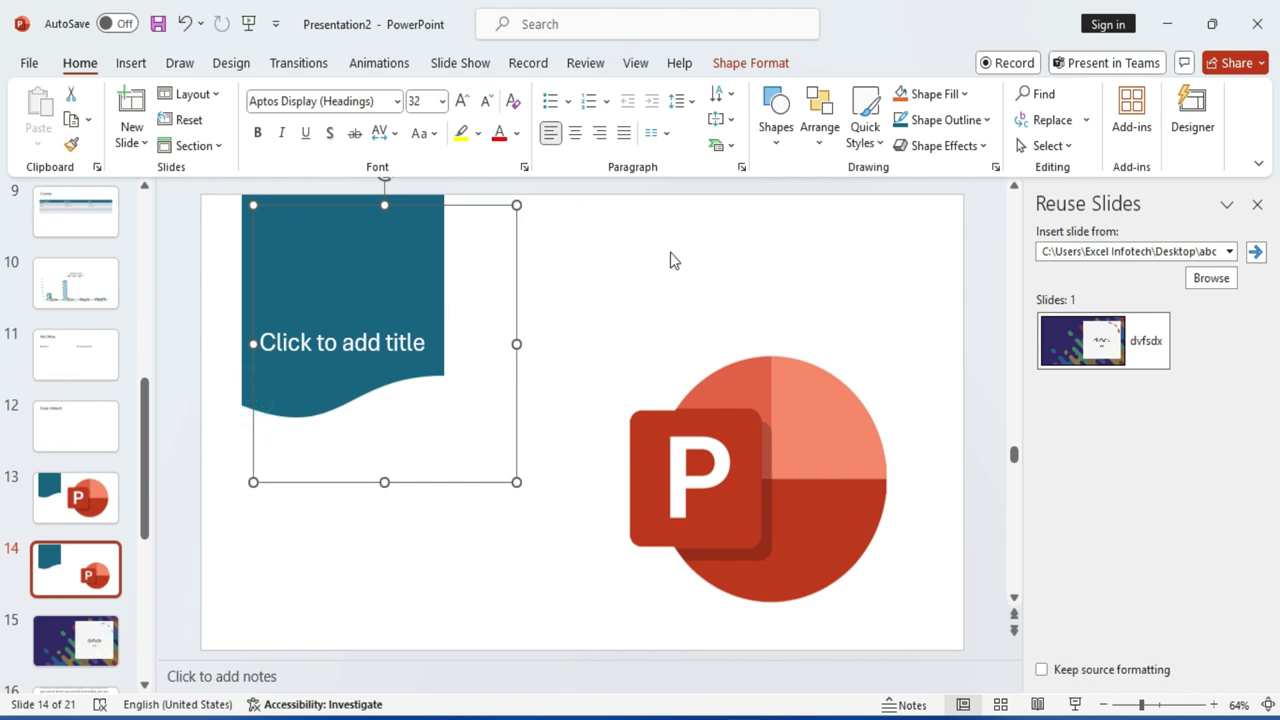
pyautogui.click(180, 121)
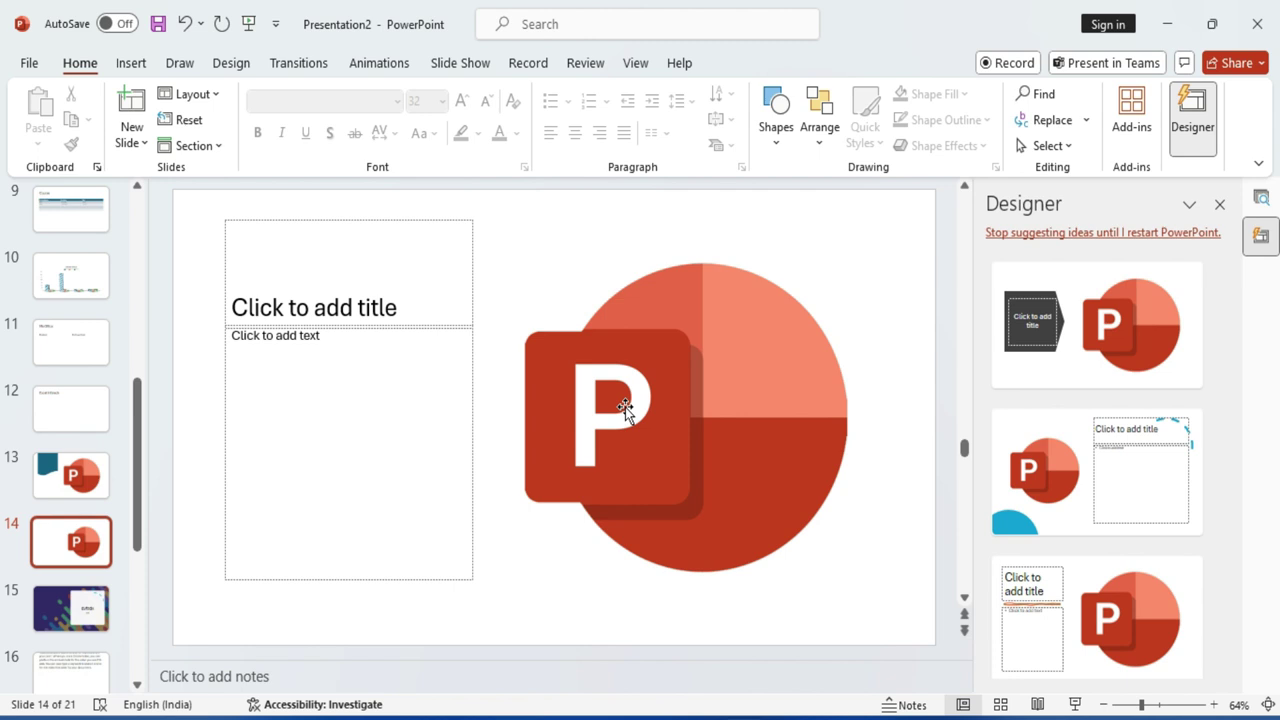
pyautogui.click(212, 146)
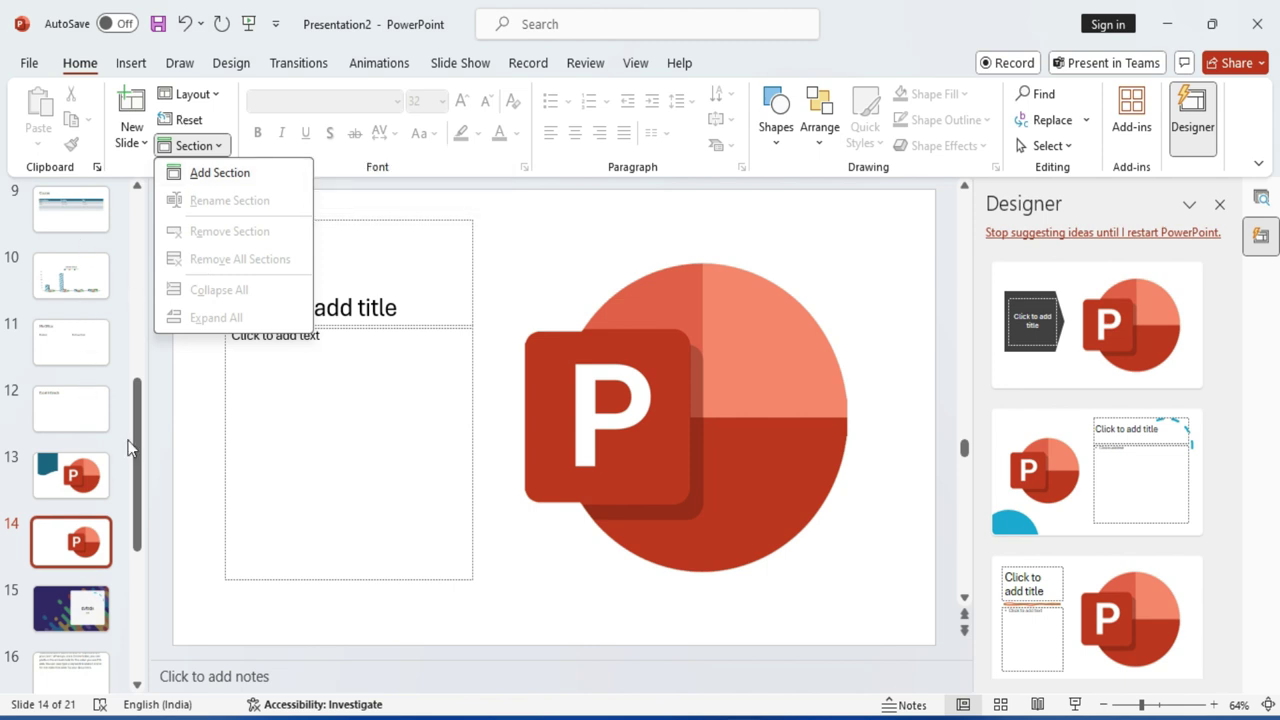
# Add a new section starting at slide 7, right after the gears slide 6.
pyautogui.click(418, 418)
pyautogui.scroll(5, 70, 400)
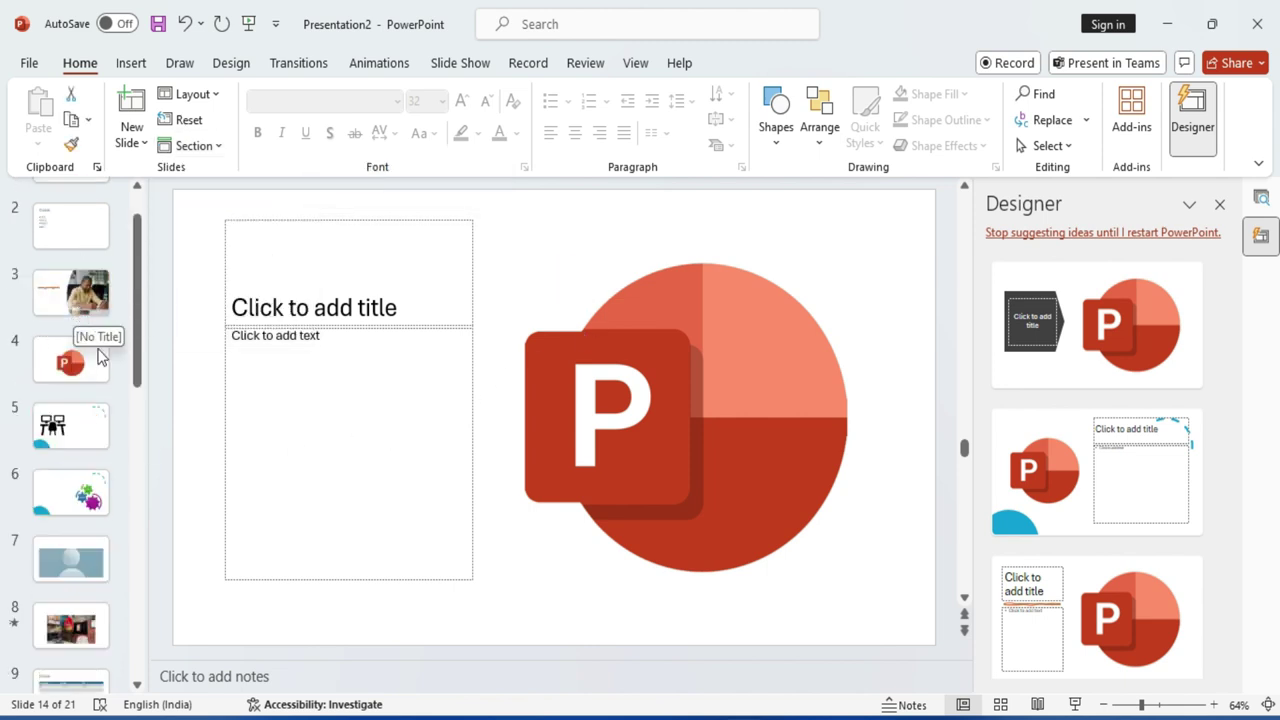
pyautogui.click(80, 498)
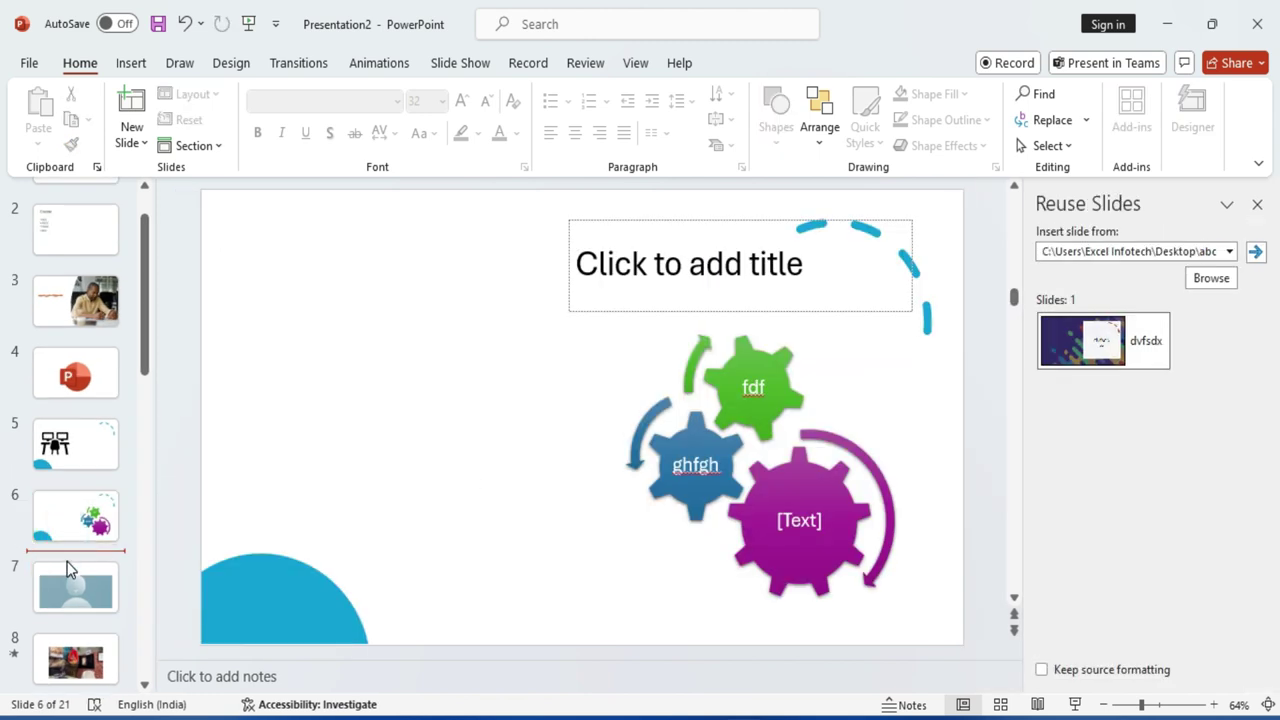
pyautogui.click(214, 147)
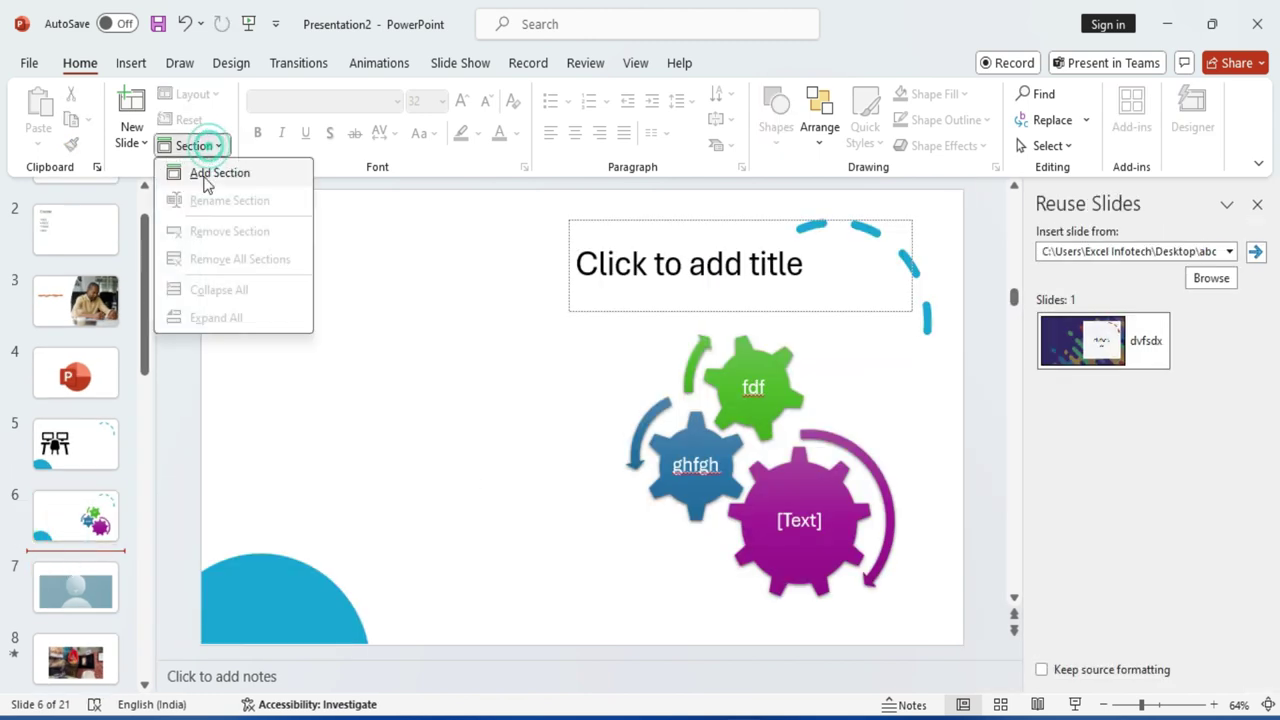
pyautogui.click(219, 173)
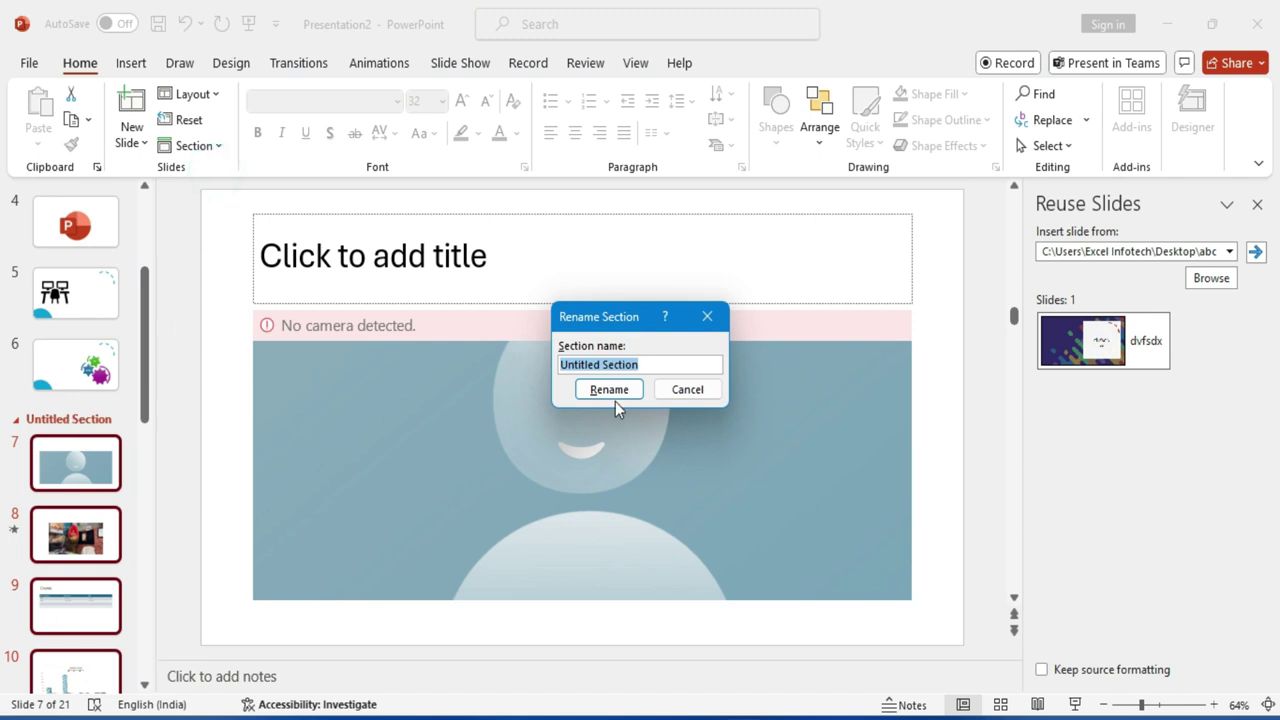
# Rename the new section to 'Section 1' and collapse it.
pyautogui.click(650, 364)
pyautogui.tripleClick(650, 364)
pyautogui.write('Section 1')
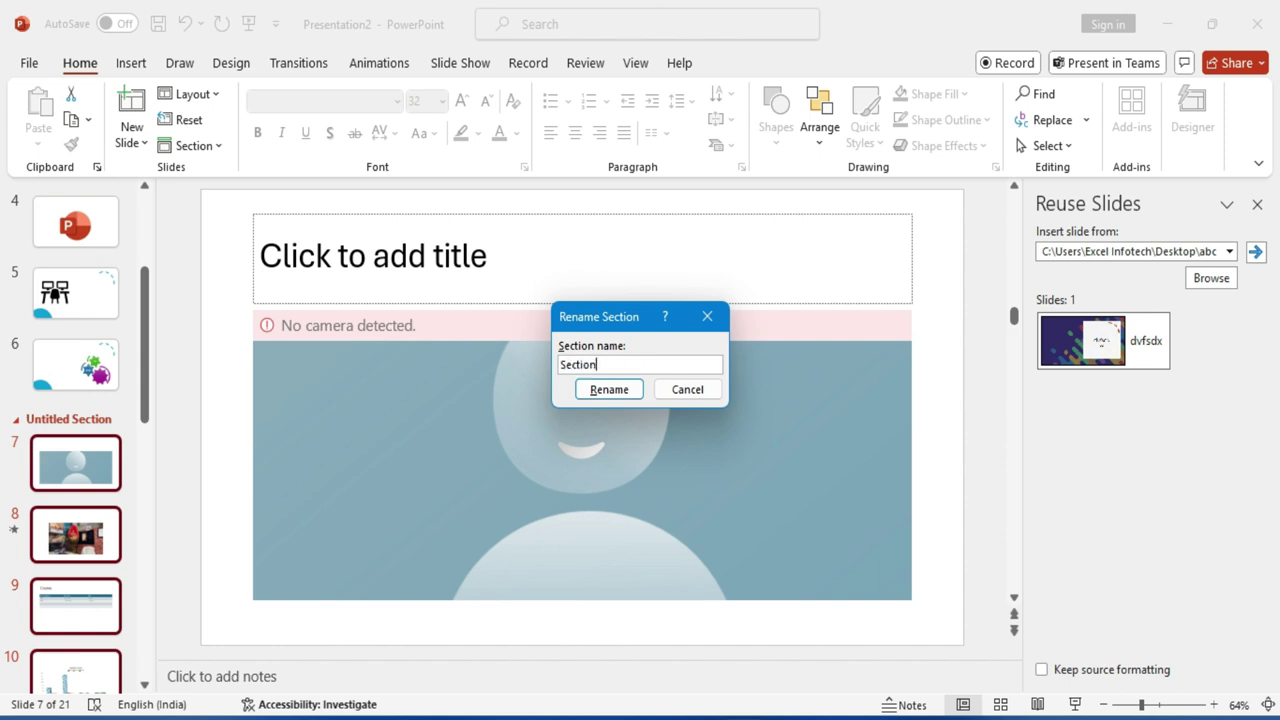
pyautogui.click(615, 392)
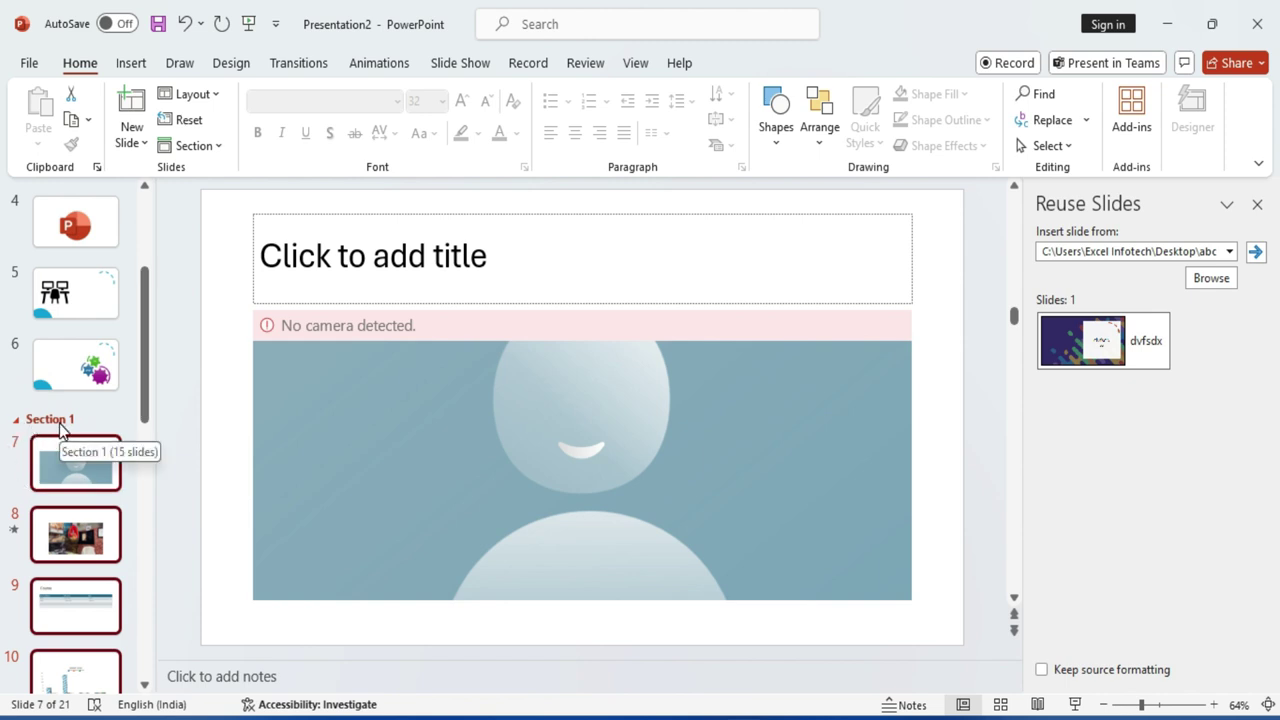
pyautogui.click(16, 420)
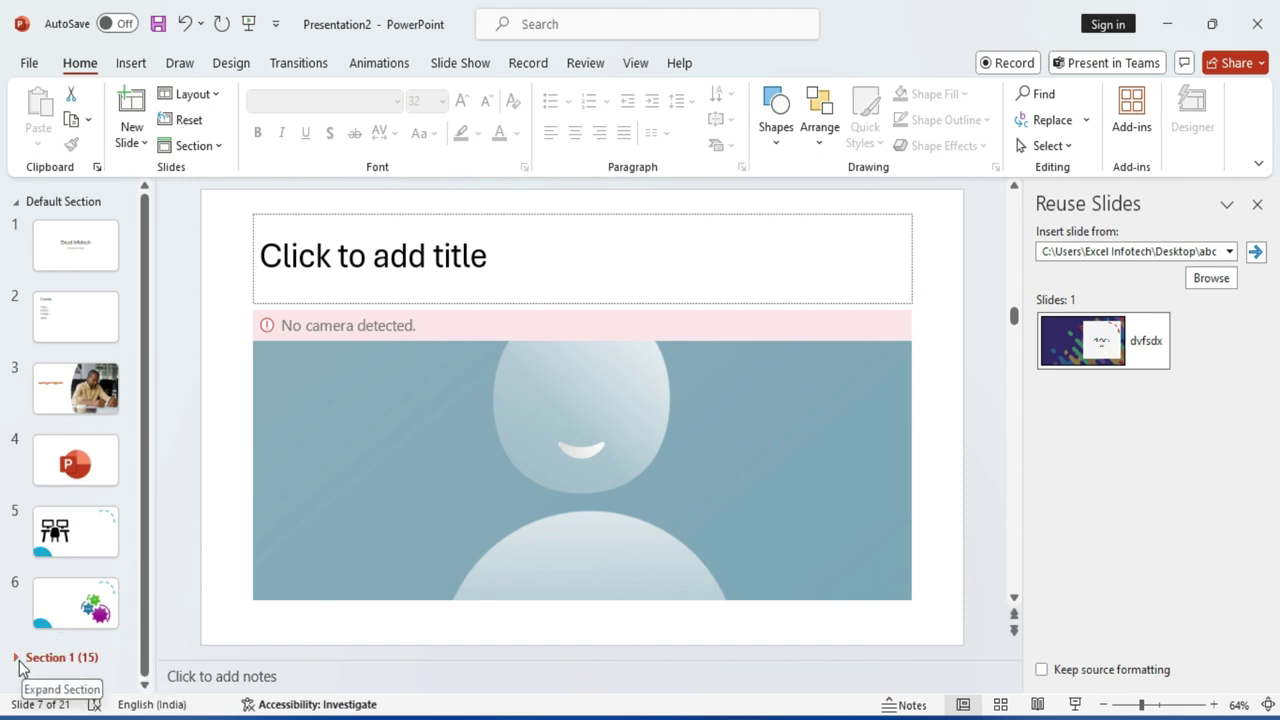
# Expand Section 1, then collapse every section with Collapse All.
pyautogui.click(16, 658)
pyautogui.scroll(-5, 107, 554)
pyautogui.scroll(1, 107, 554)
pyautogui.scroll(-1, 107, 554)
pyautogui.scroll(3, 108, 560)
pyautogui.click(195, 145)
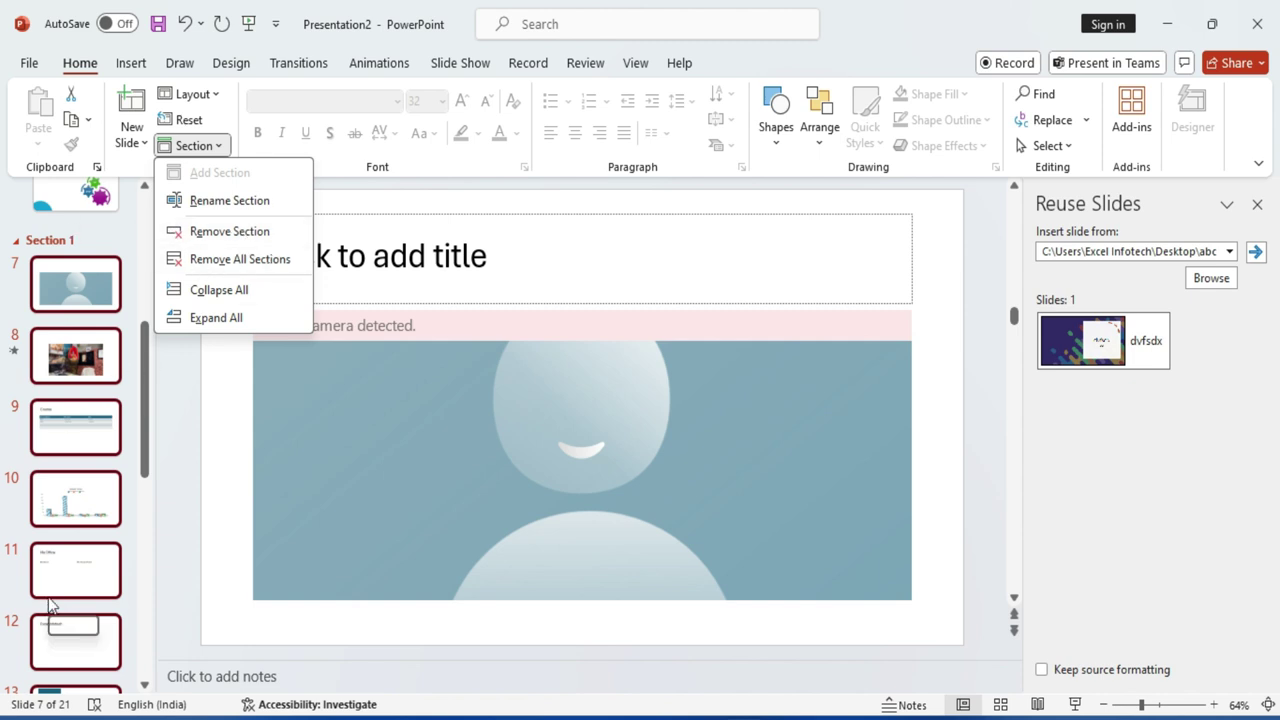
pyautogui.click(244, 291)
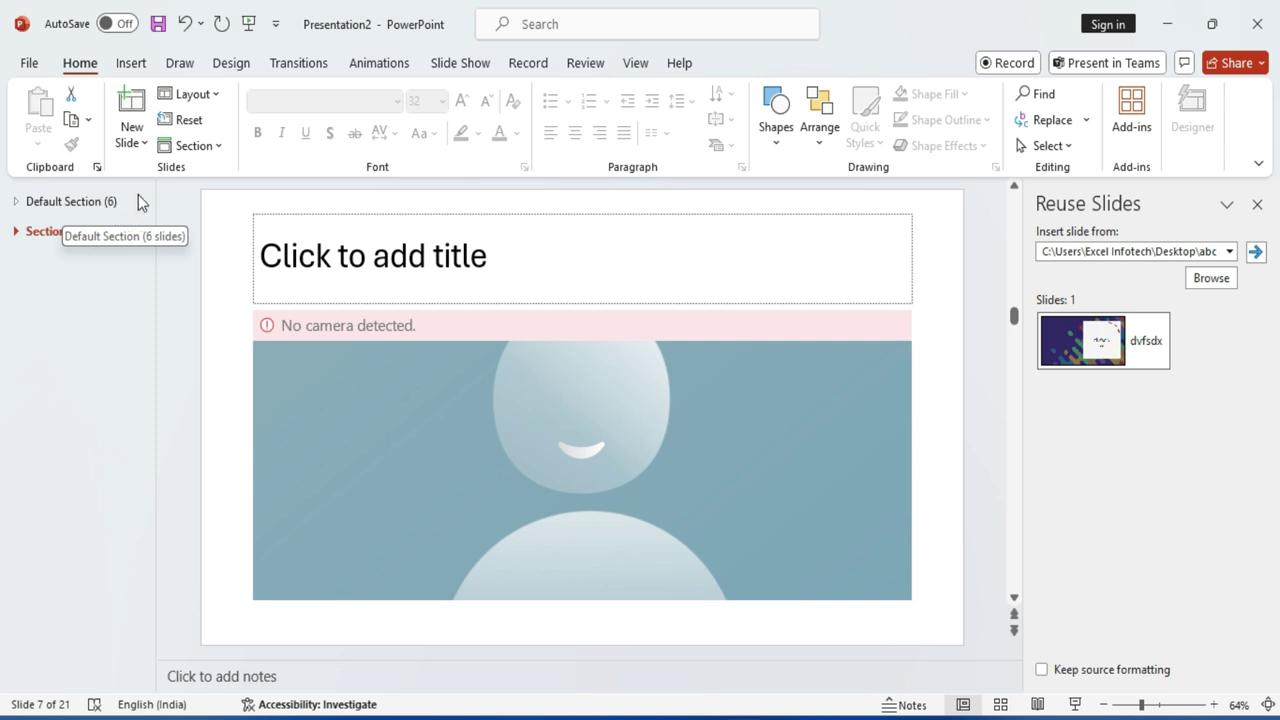
# Expand all sections again so every slide is listed.
pyautogui.click(190, 145)
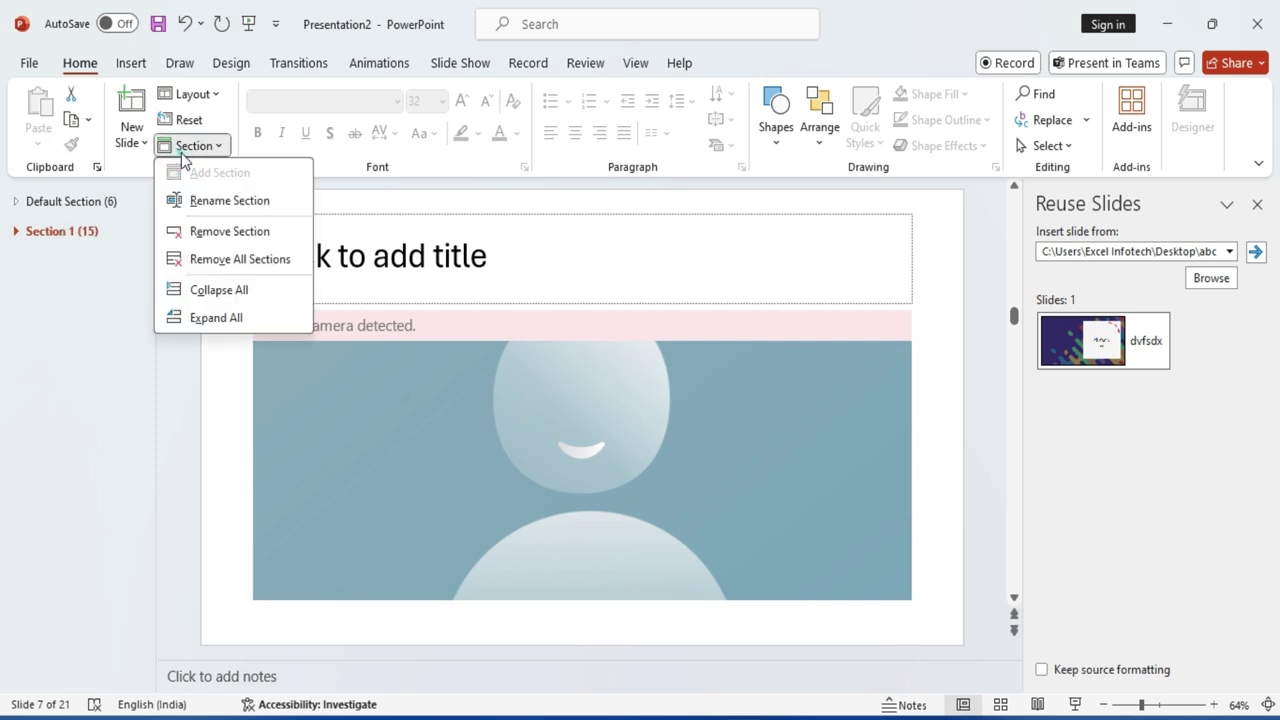
pyautogui.click(228, 318)
pyautogui.moveTo(149, 284)
pyautogui.mouseDown()
pyautogui.moveTo(150, 466)
pyautogui.moveTo(129, 626)
pyautogui.moveTo(184, 229)
pyautogui.mouseUp()
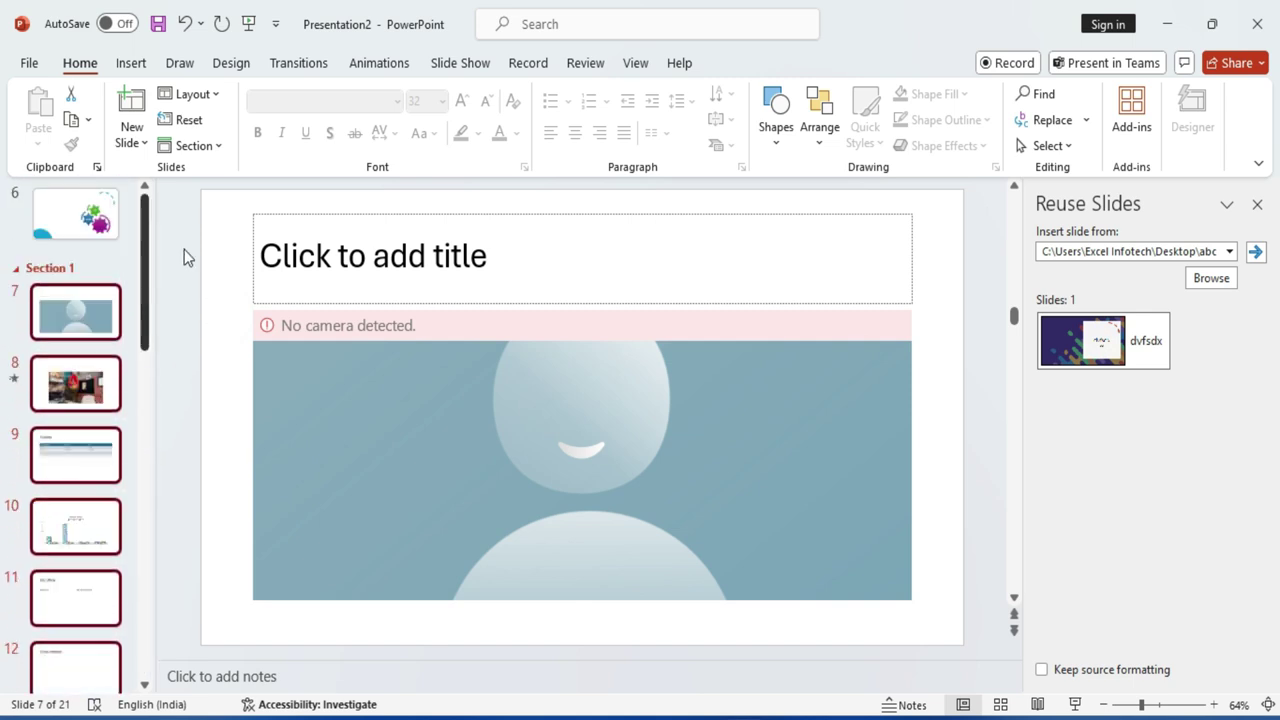